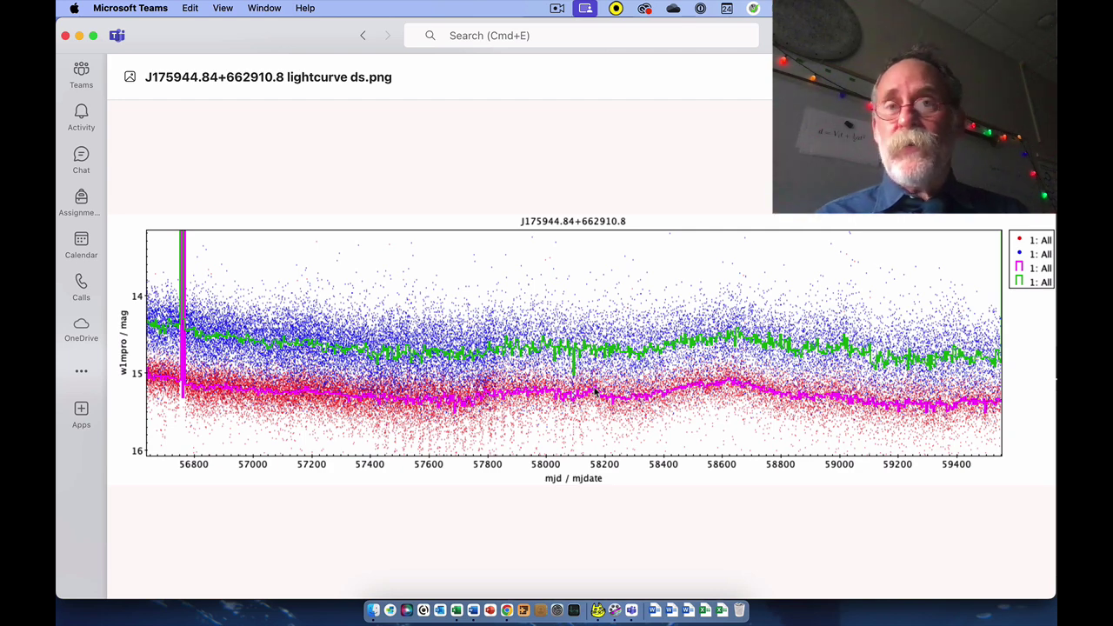
# - Switch to the practice OIRMA candidates workbook in Excel and review the first candidate's source name, ra and dec
pyautogui.press('super+Tab')
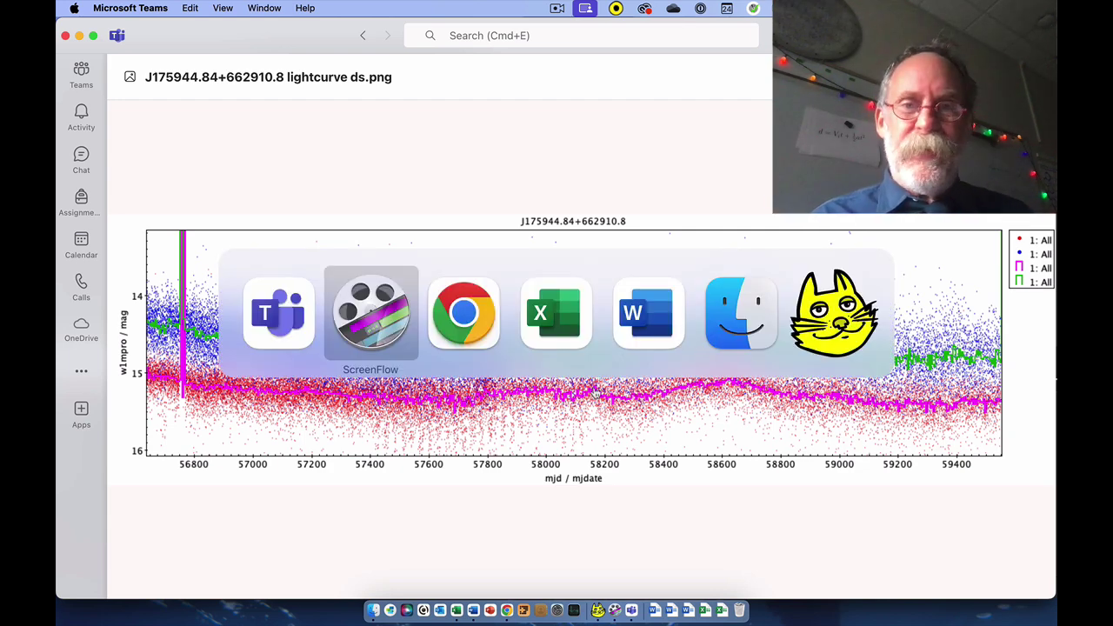
pyautogui.press('super+Tab')
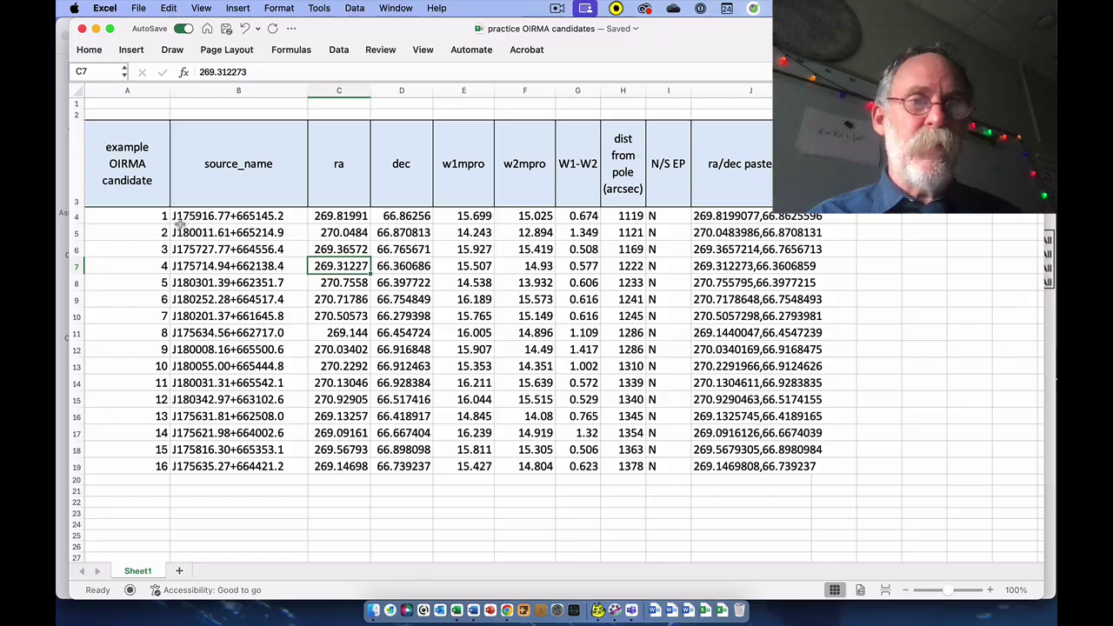
pyautogui.click(220, 218)
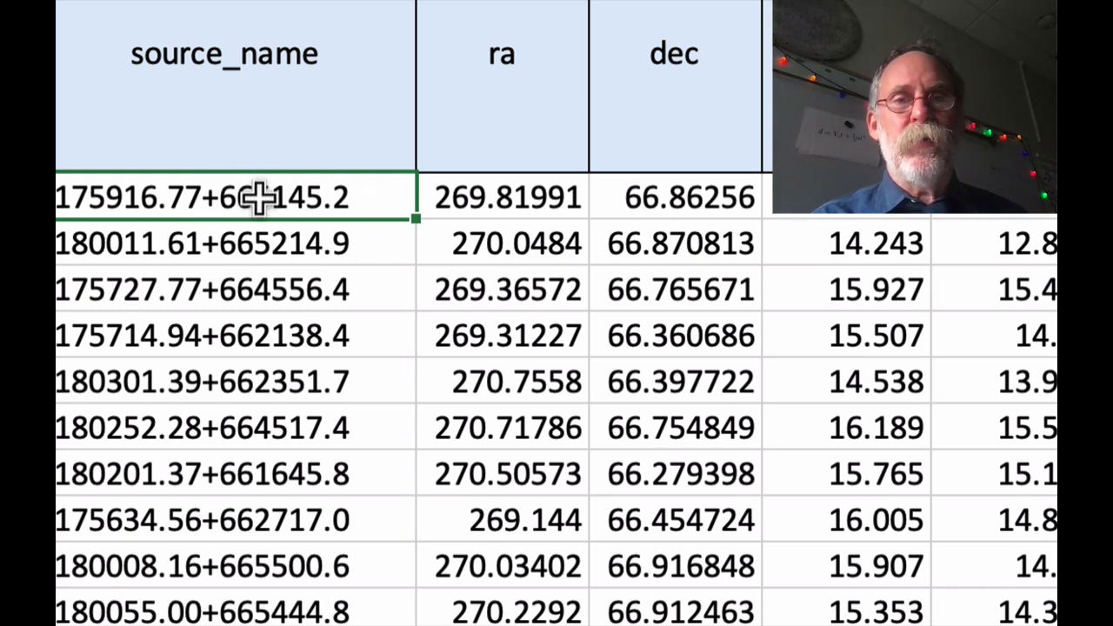
pyautogui.click(526, 202)
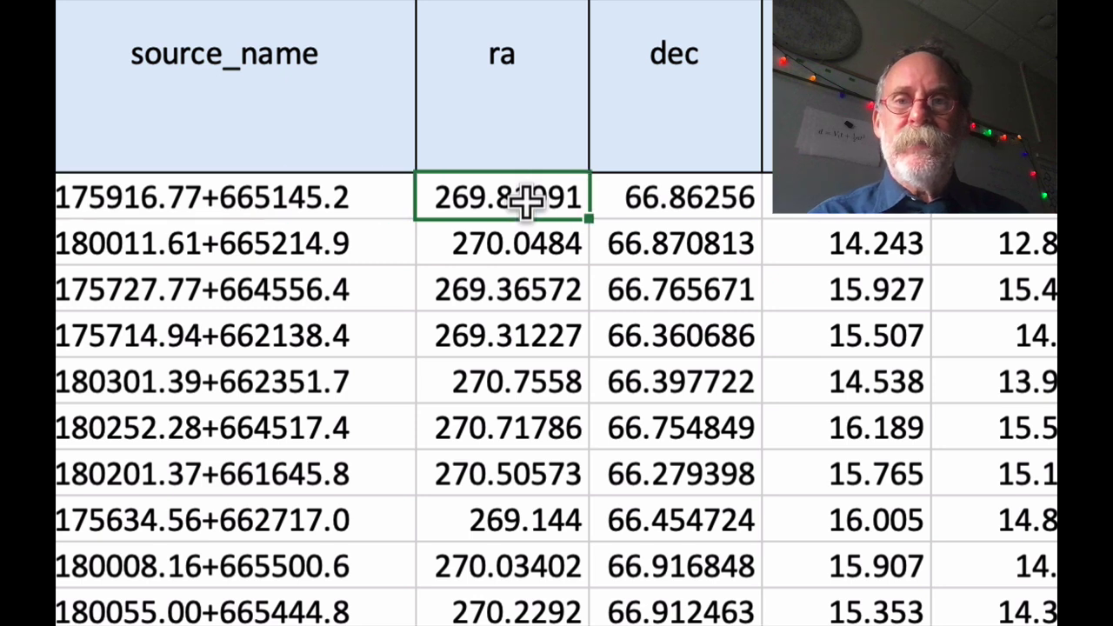
pyautogui.click(682, 202)
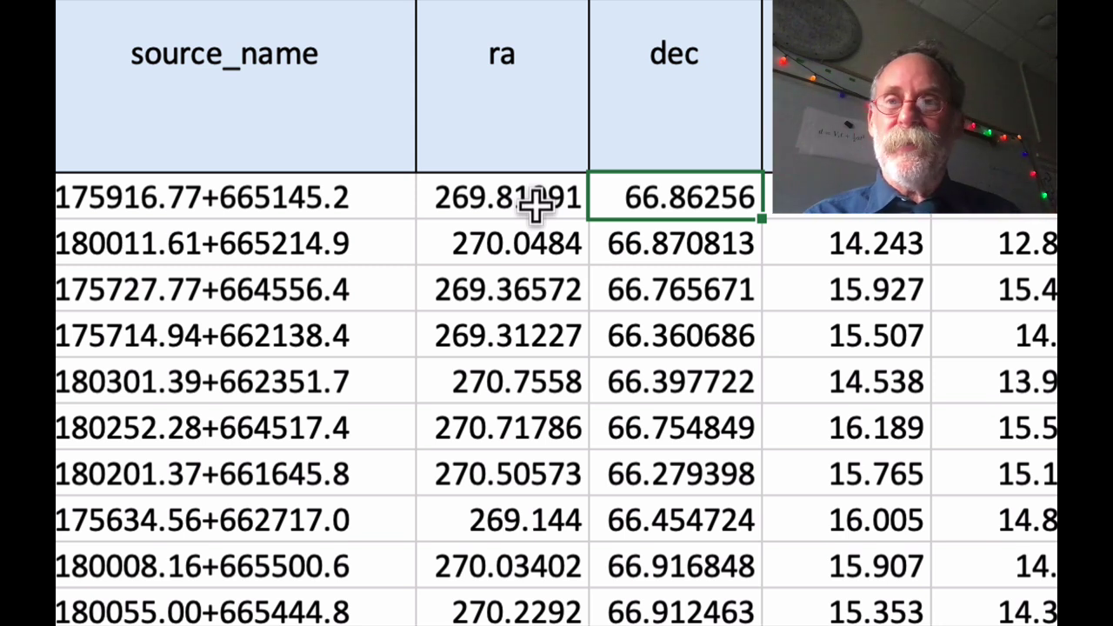
# - Review the first candidate's w1mpro and w2mpro magnitudes, N/S EP value and distance from the pole
pyautogui.press('Right')
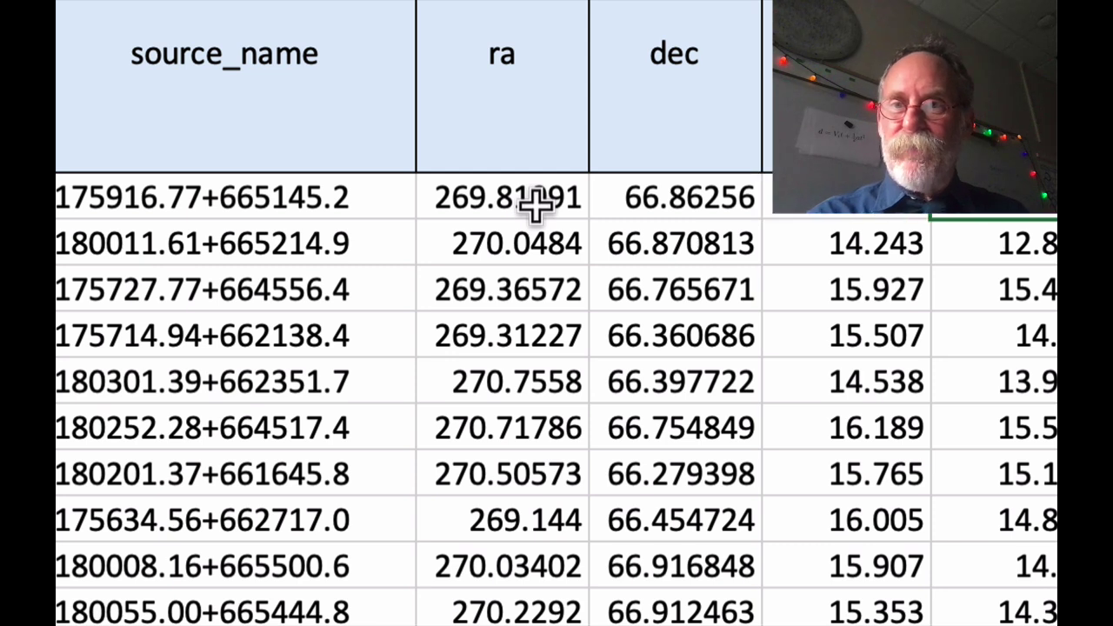
pyautogui.hscroll(5, 535, 205)
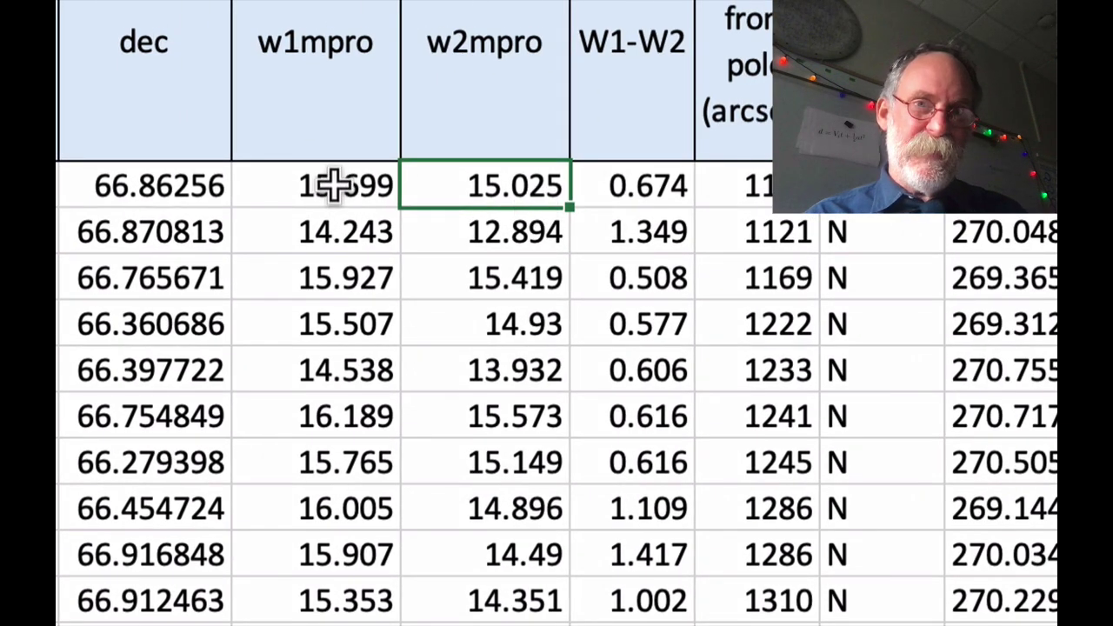
pyautogui.click(335, 186)
pyautogui.click(472, 191)
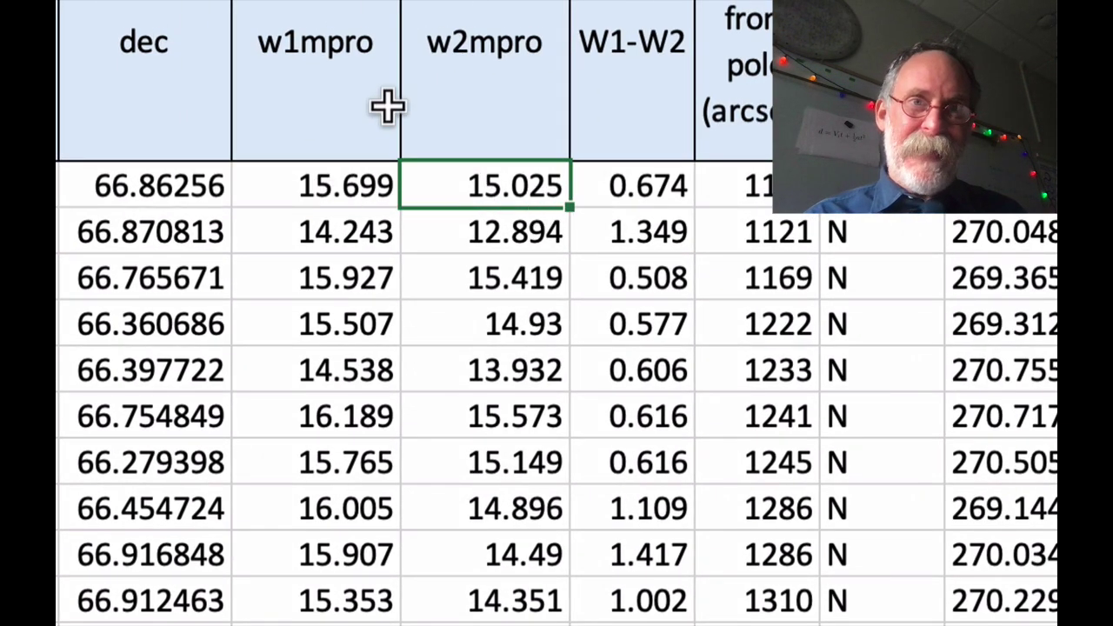
pyautogui.click(318, 87)
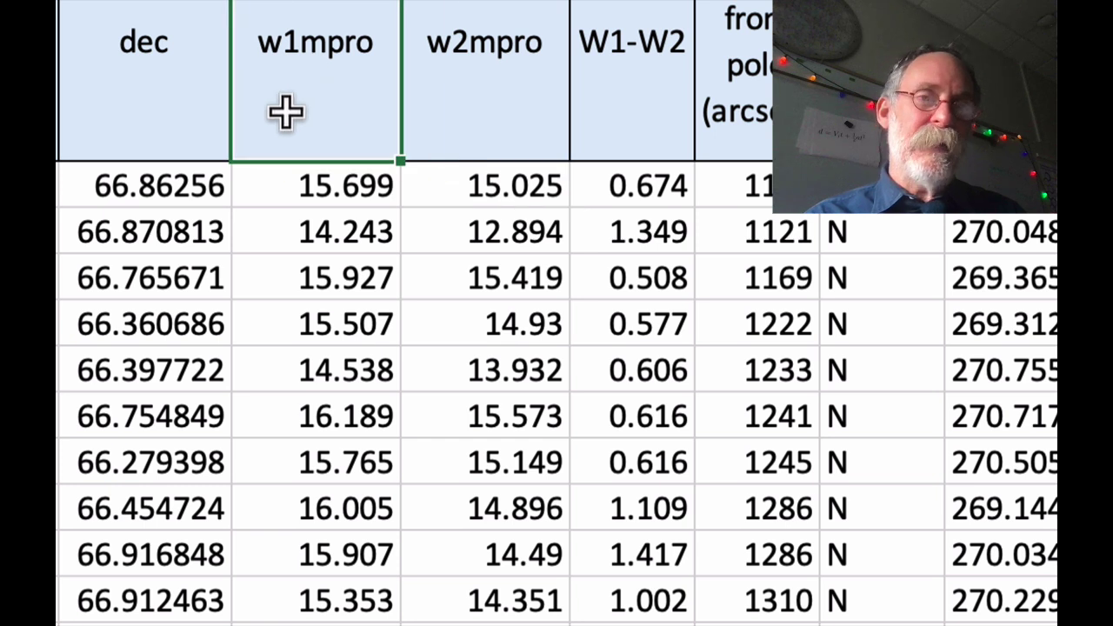
pyautogui.click(482, 119)
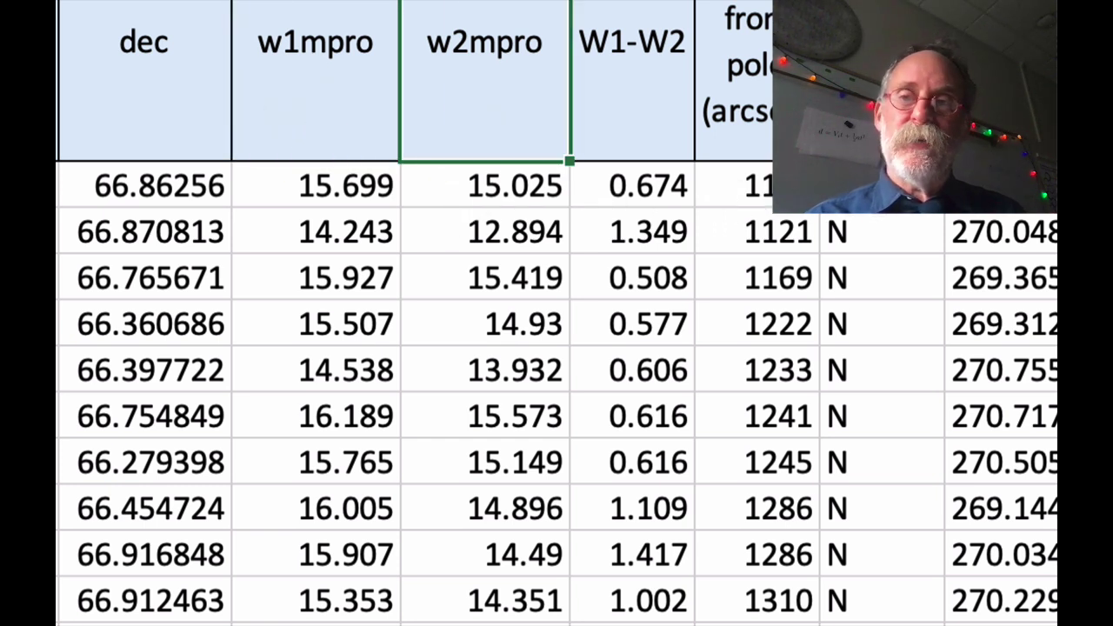
pyautogui.click(881, 186)
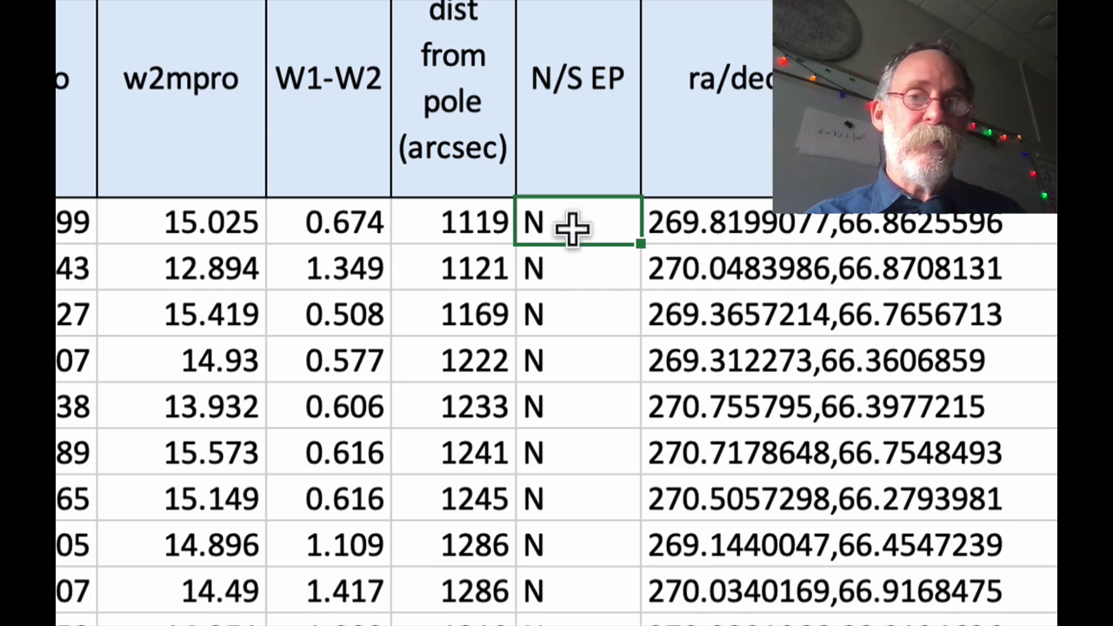
pyautogui.click(470, 223)
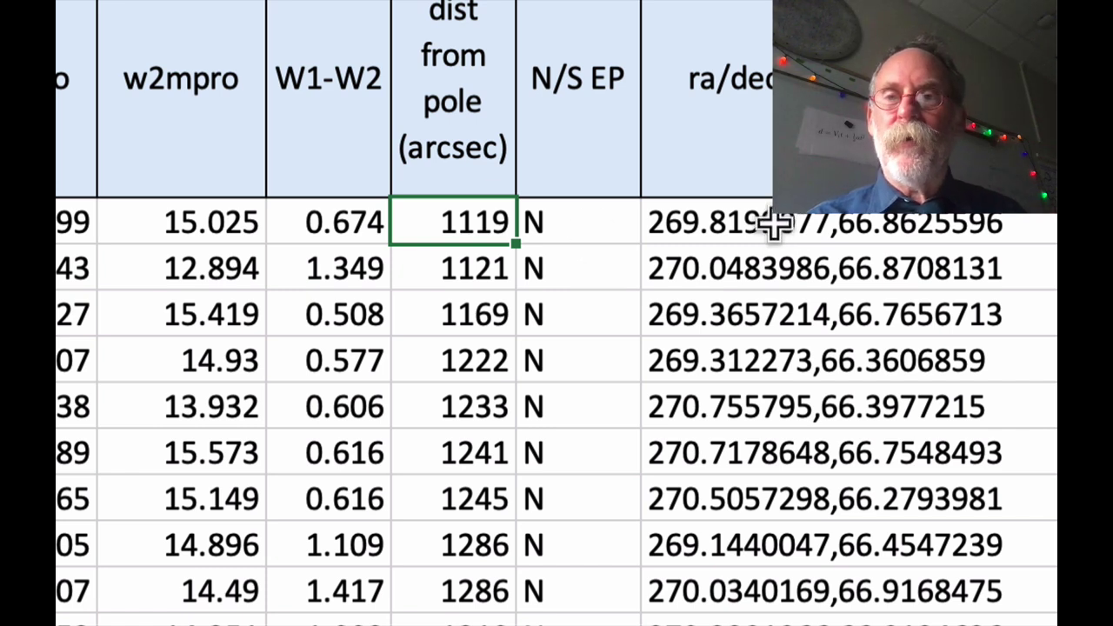
# - Copy the first candidate's ra/dec pasteable value from cell J4
pyautogui.hscroll(-5, 765, 223)
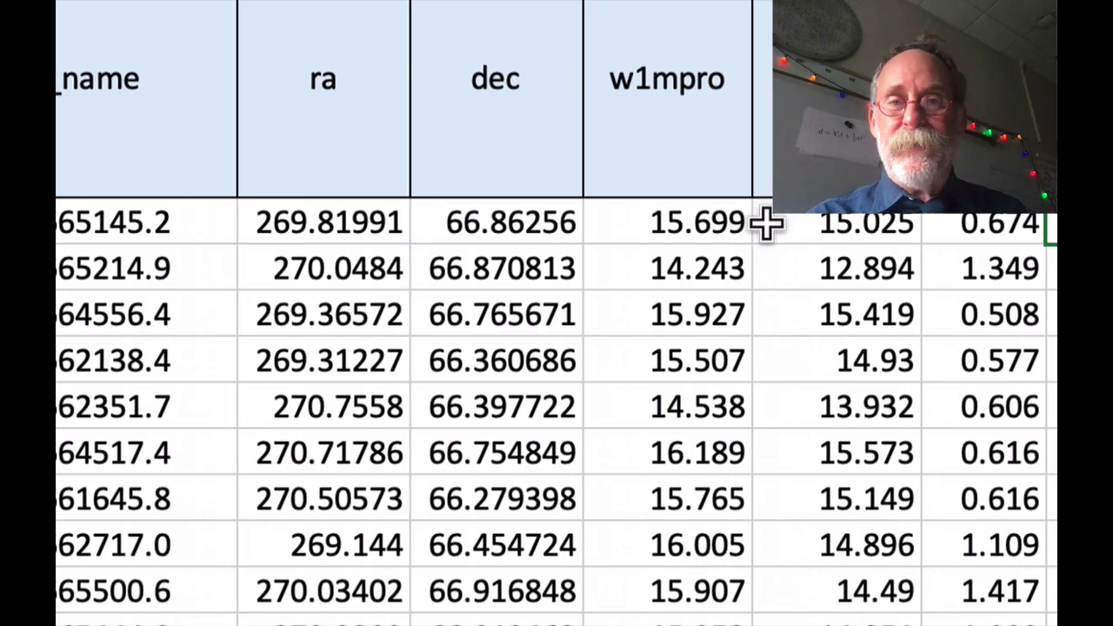
pyautogui.hscroll(5, 766, 223)
pyautogui.hscroll(2, 765, 224)
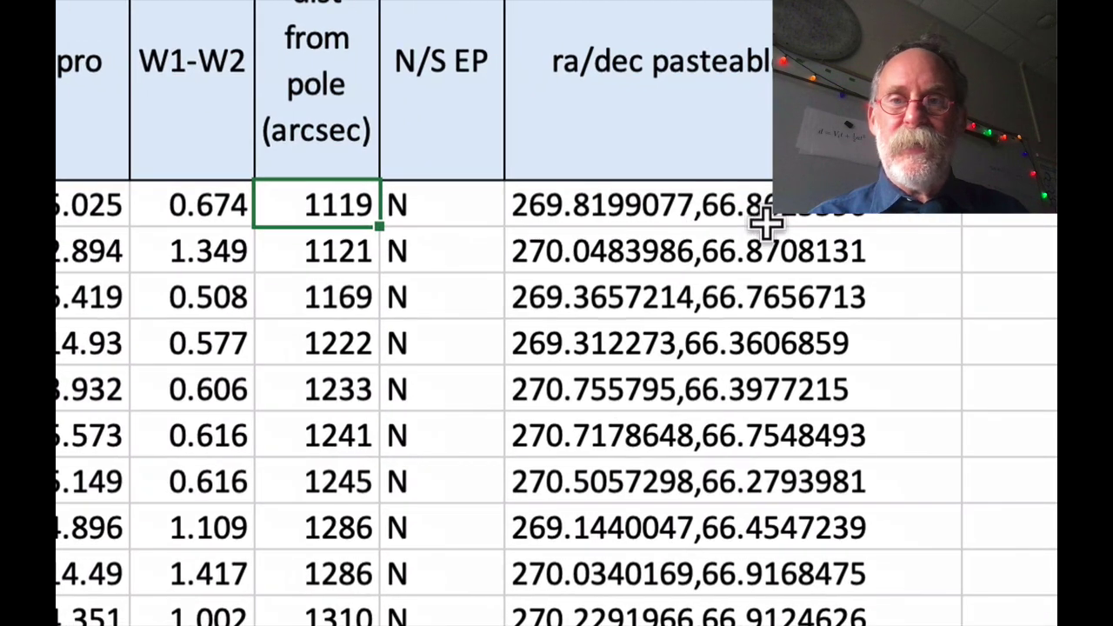
pyautogui.click(651, 204)
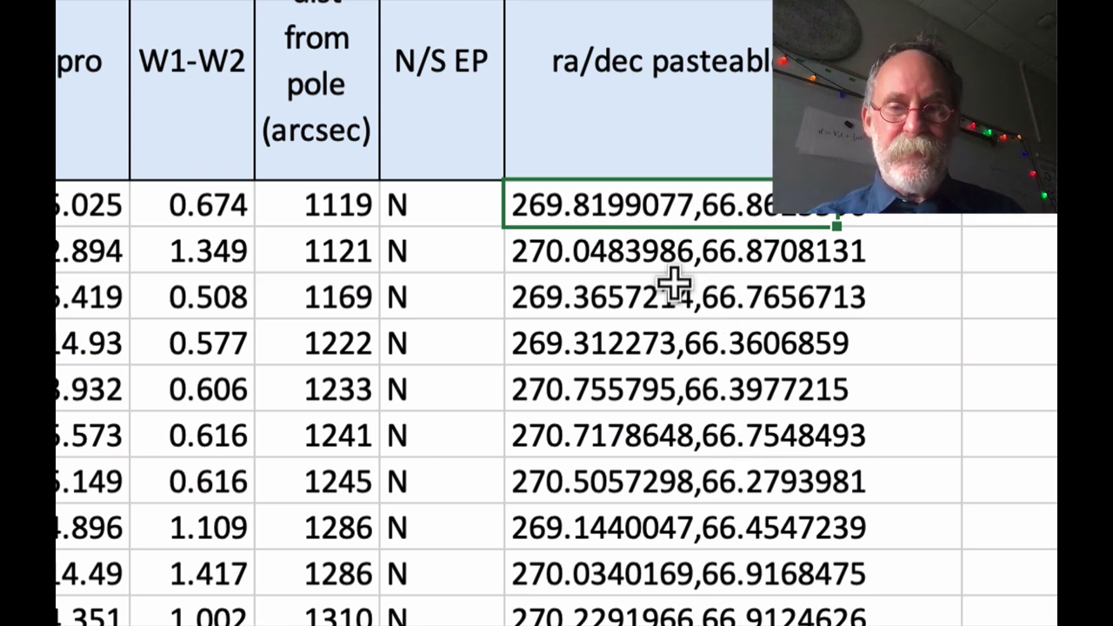
pyautogui.press('super+c')
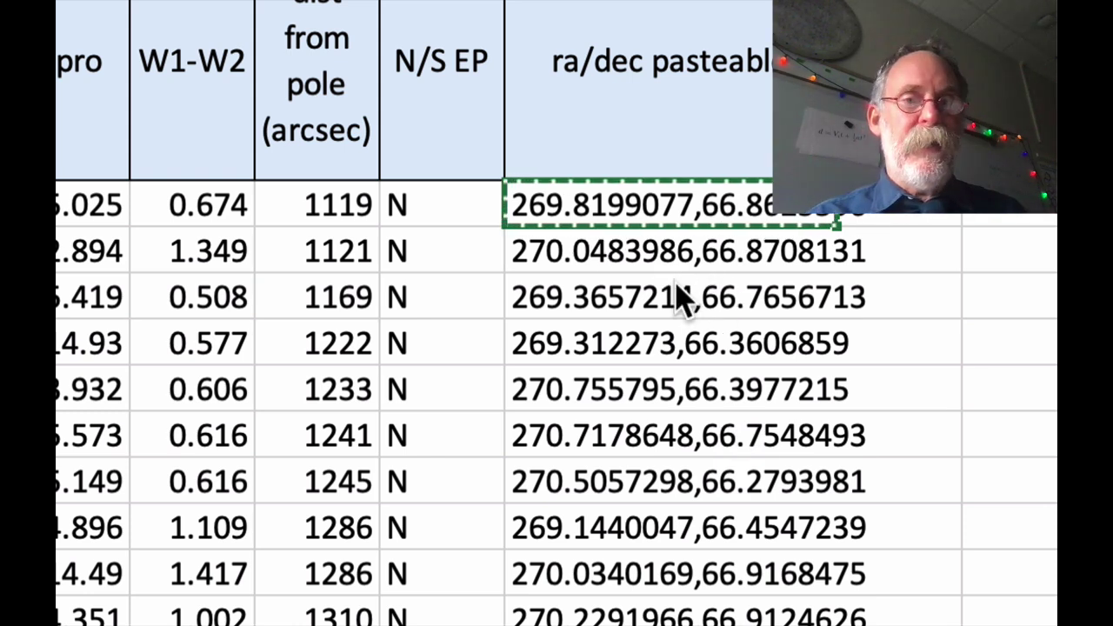
# - Switch to Chrome and open the IRSA front page at irsa.ipac.caltech.edu/frontpage/ in the empty tab
pyautogui.press('super+Tab')
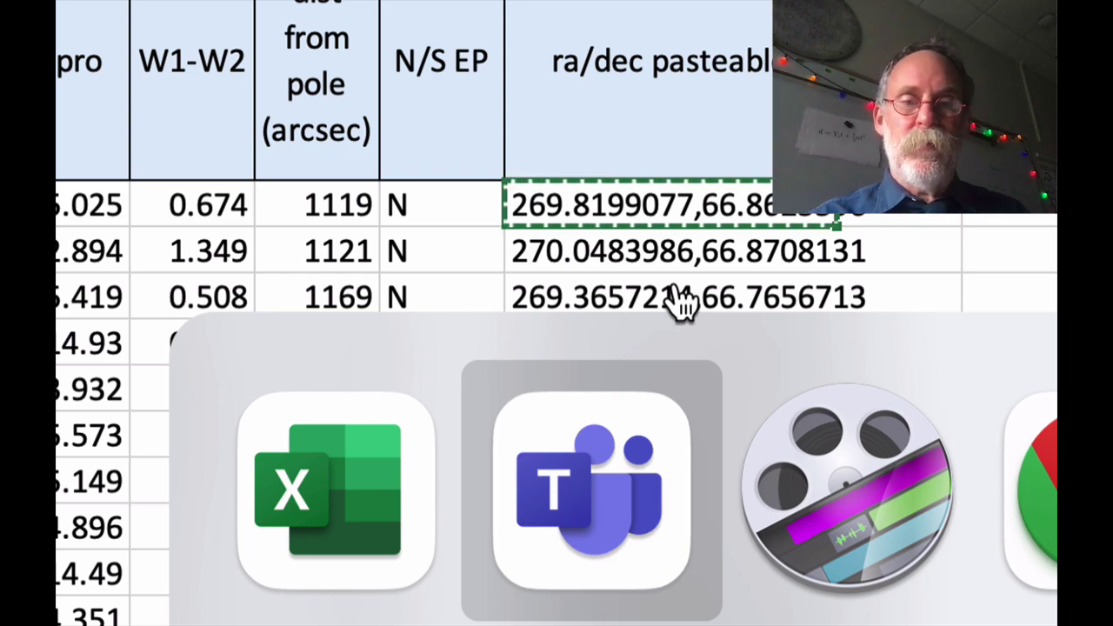
pyautogui.press('super+shift+Tab')
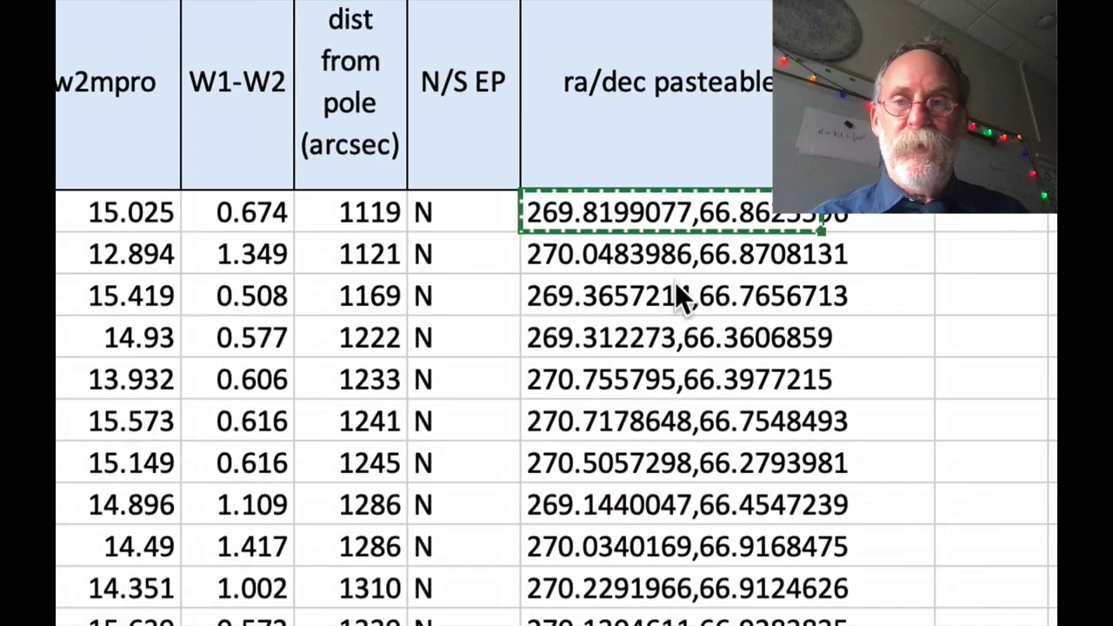
pyautogui.press('super+Tab')
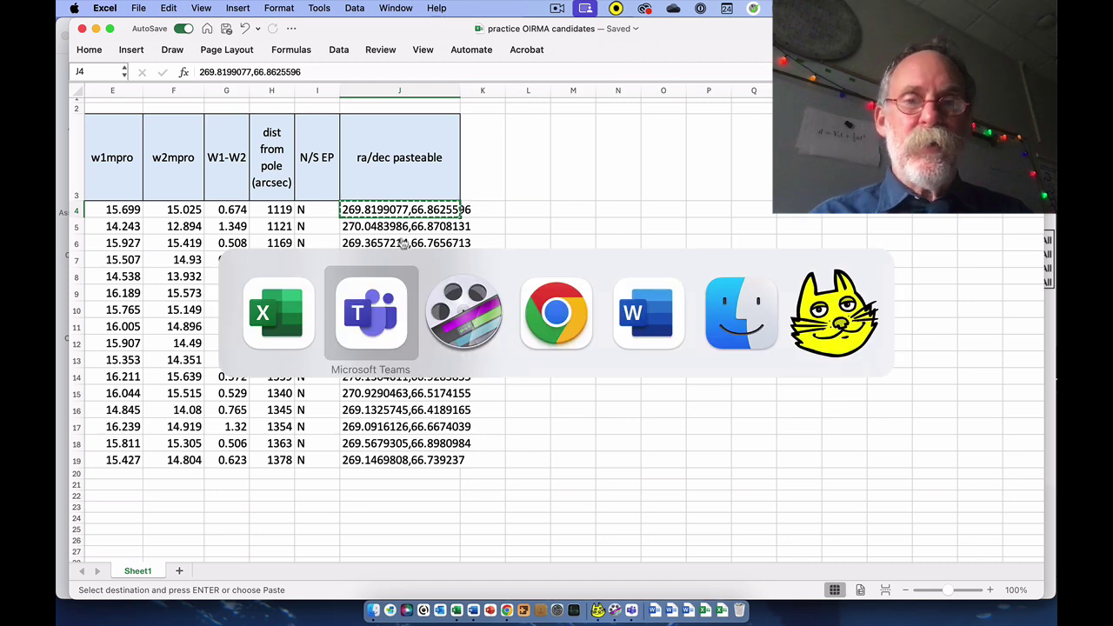
pyautogui.press('super+Tab')
pyautogui.press('super+Tab')
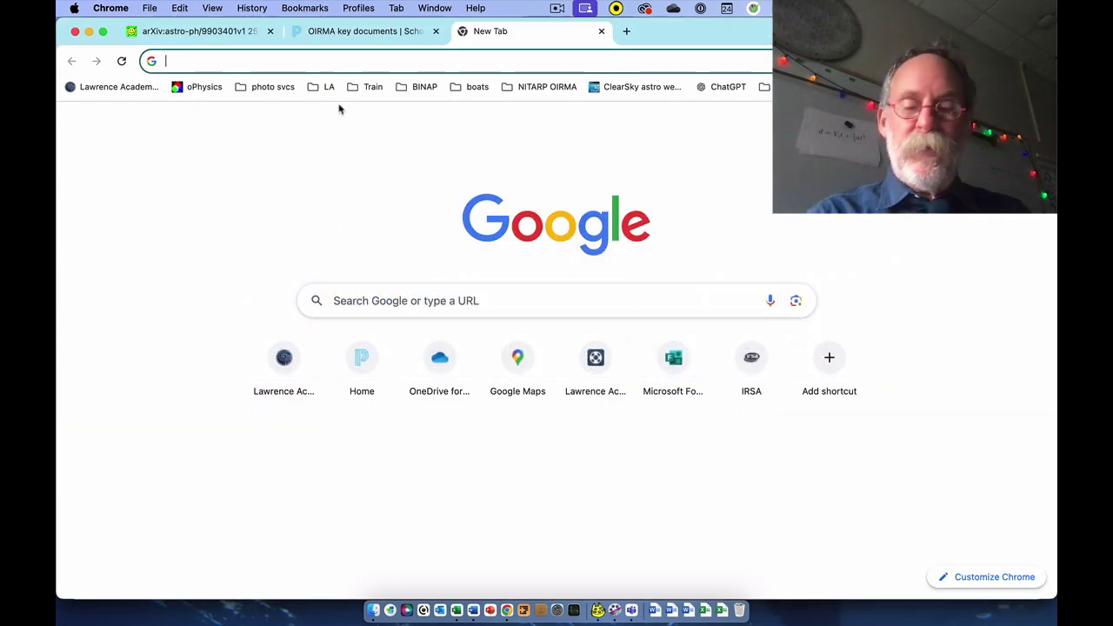
pyautogui.write('irsa')
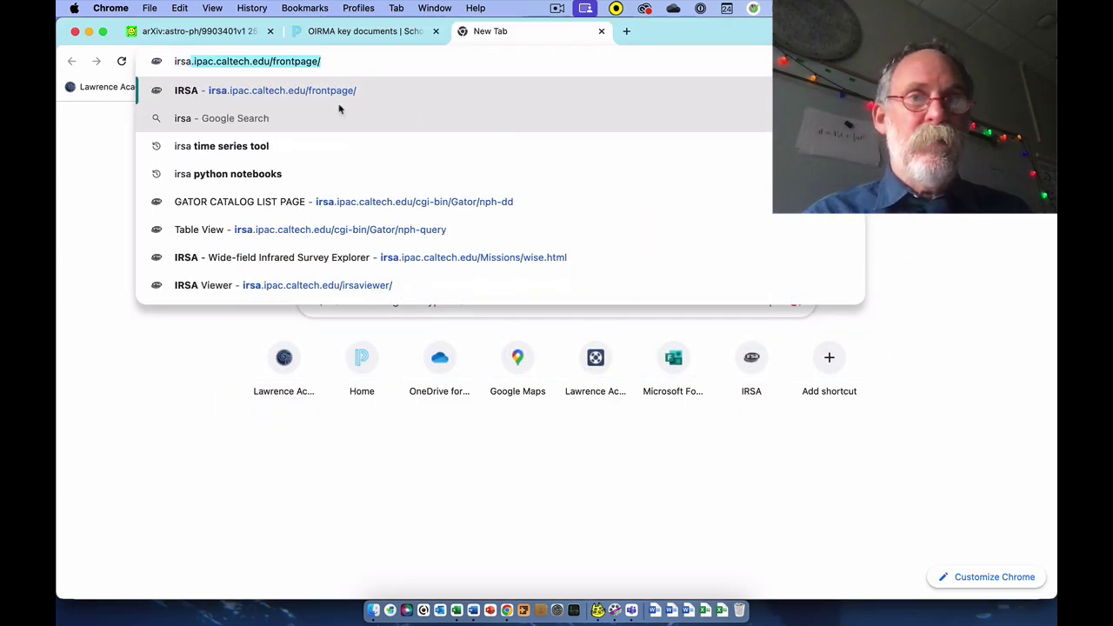
pyautogui.press('Return')
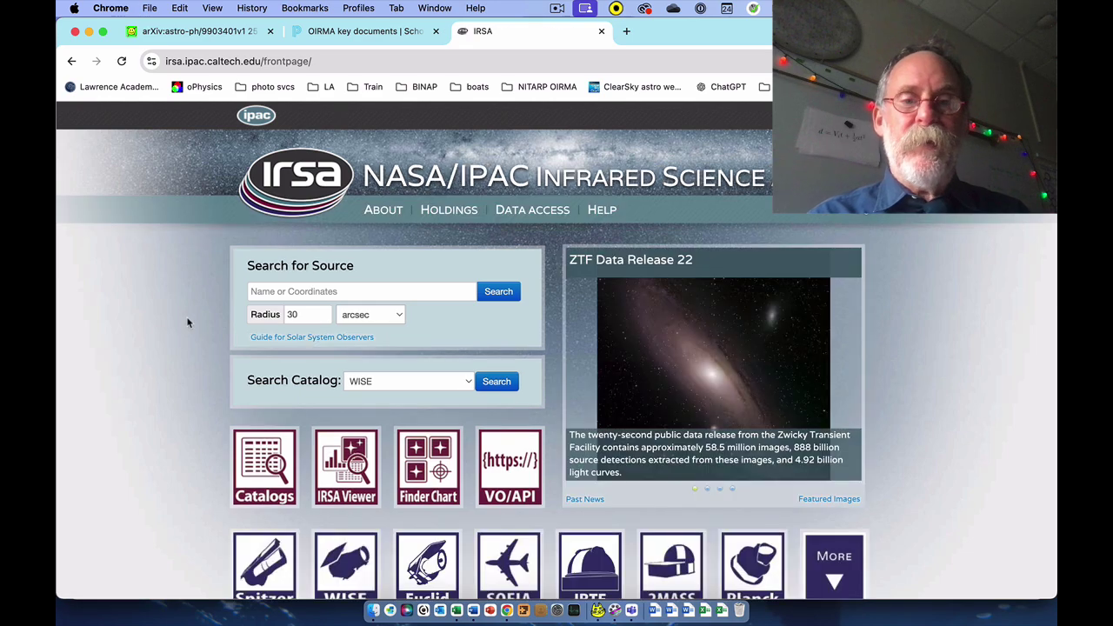
# - Search the WISE catalogs and select the NEOWISE-R Single Exposure (L1b) Source Table from the catalog list
pyautogui.scroll(-3, 187, 322)
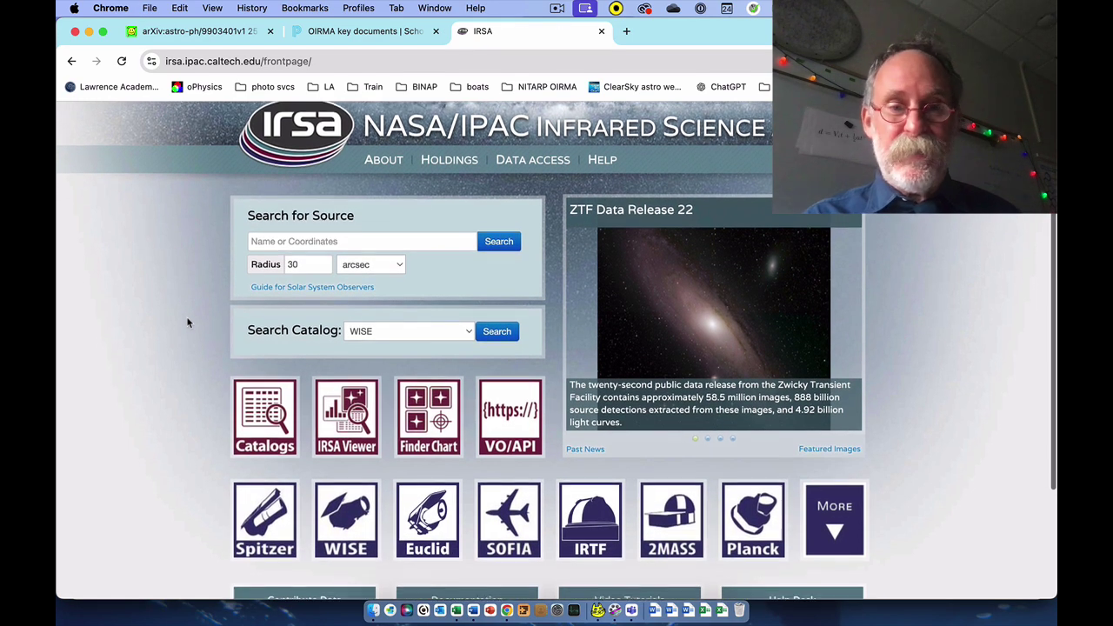
pyautogui.scroll(-1, 187, 323)
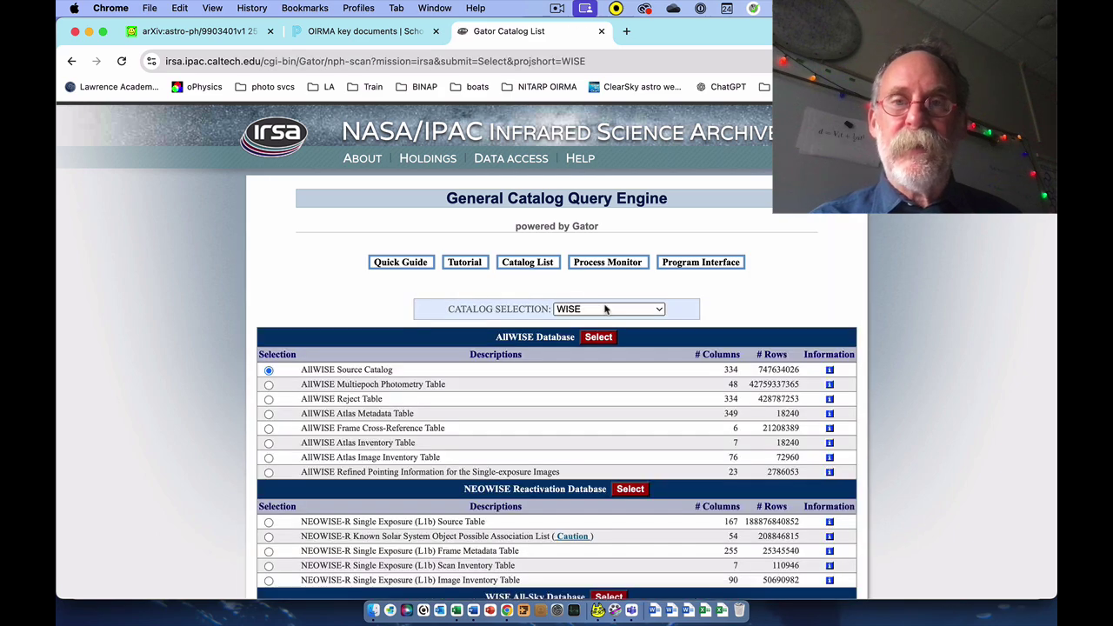
pyautogui.scroll(-3, 205, 323)
pyautogui.scroll(-10, 204, 323)
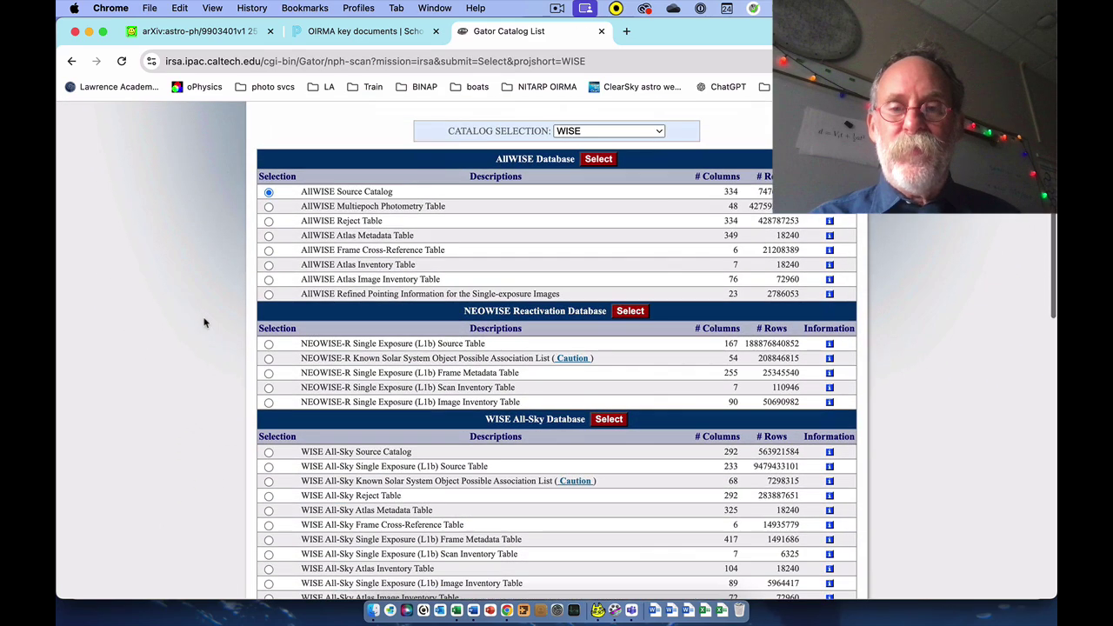
pyautogui.scroll(6, 204, 323)
pyautogui.scroll(2, 204, 322)
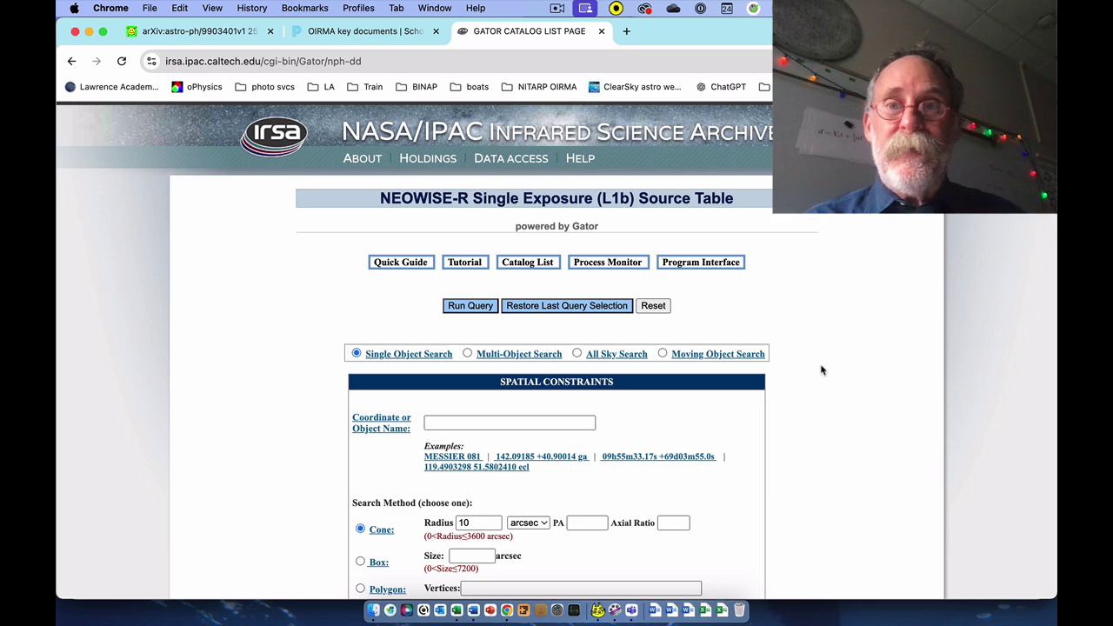
# - Enter the copied coordinates 269.8199077,66.8625596 as the search target and set the cone radius to 5 arcsec
pyautogui.scroll(-2, 822, 370)
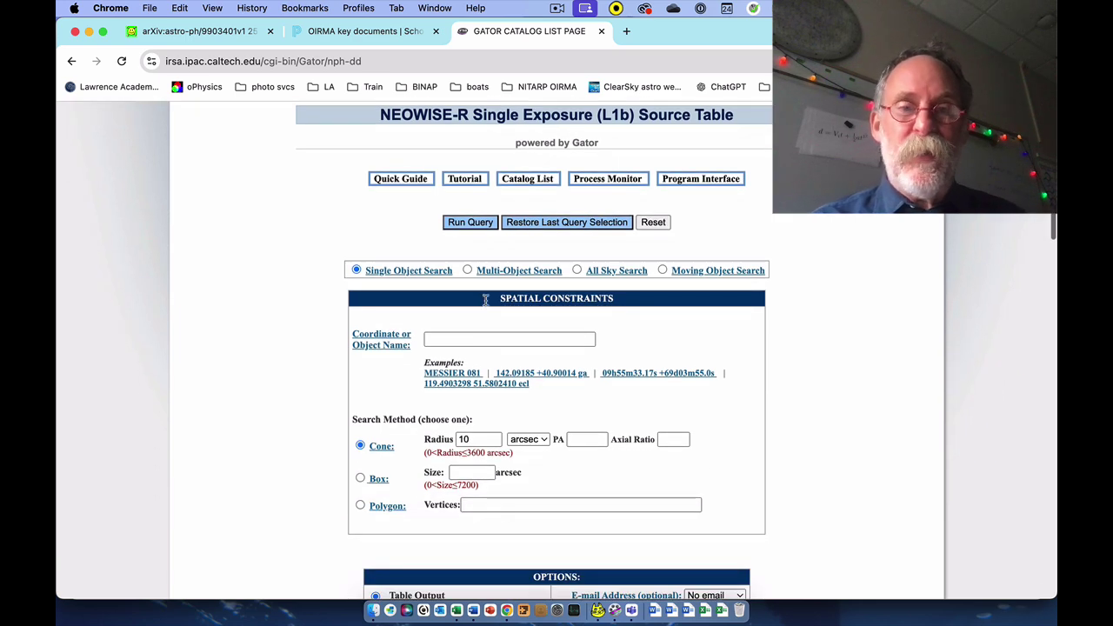
pyautogui.click(465, 340)
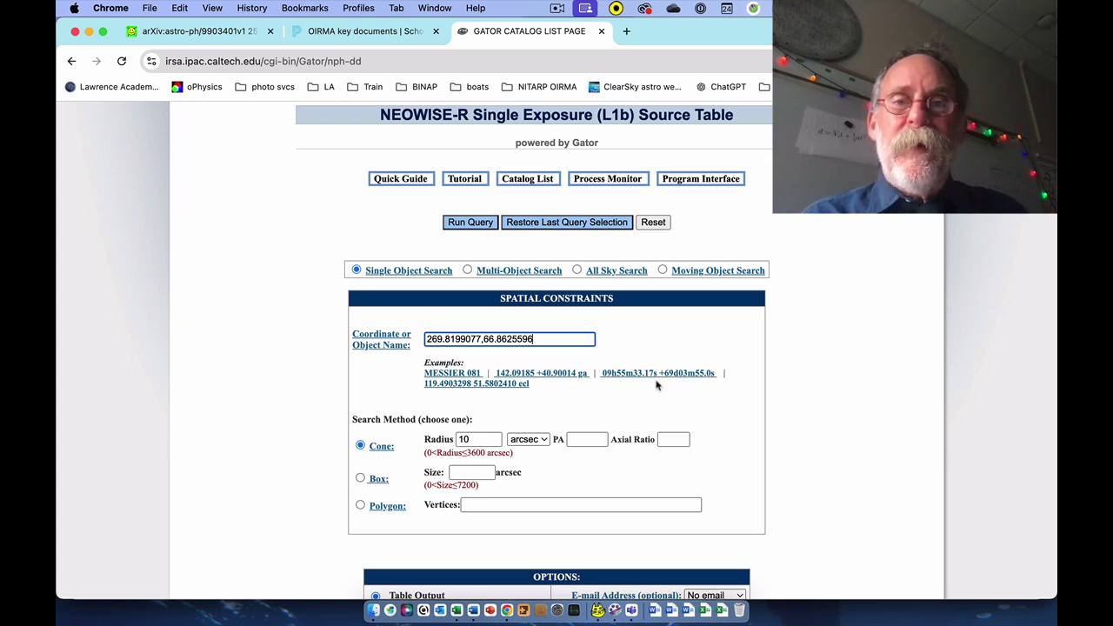
pyautogui.scroll(-1, 657, 385)
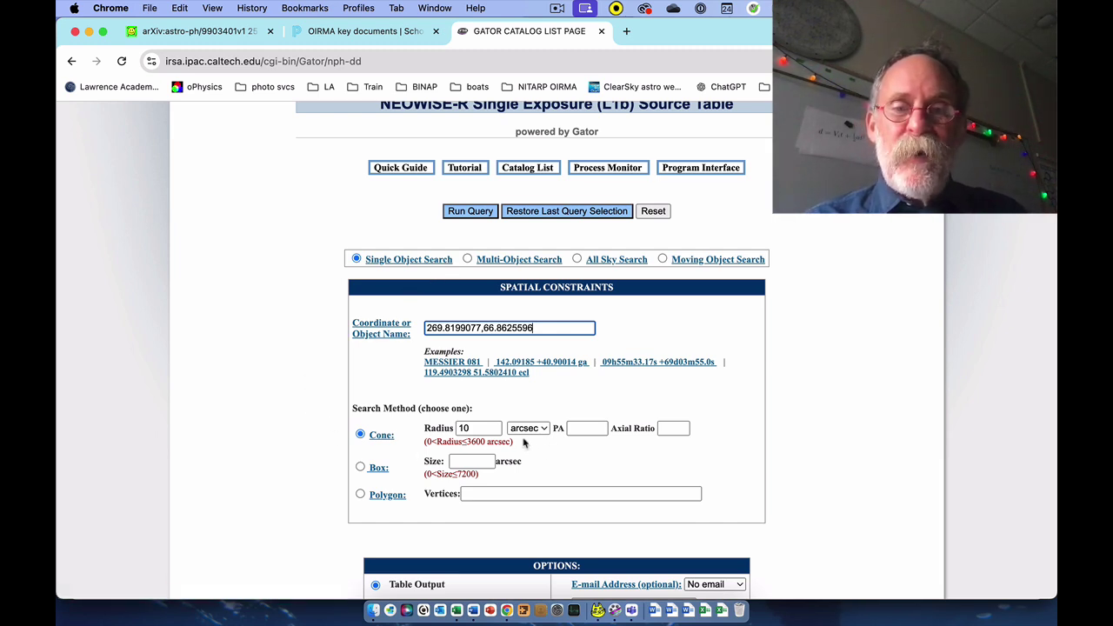
pyautogui.click(479, 428)
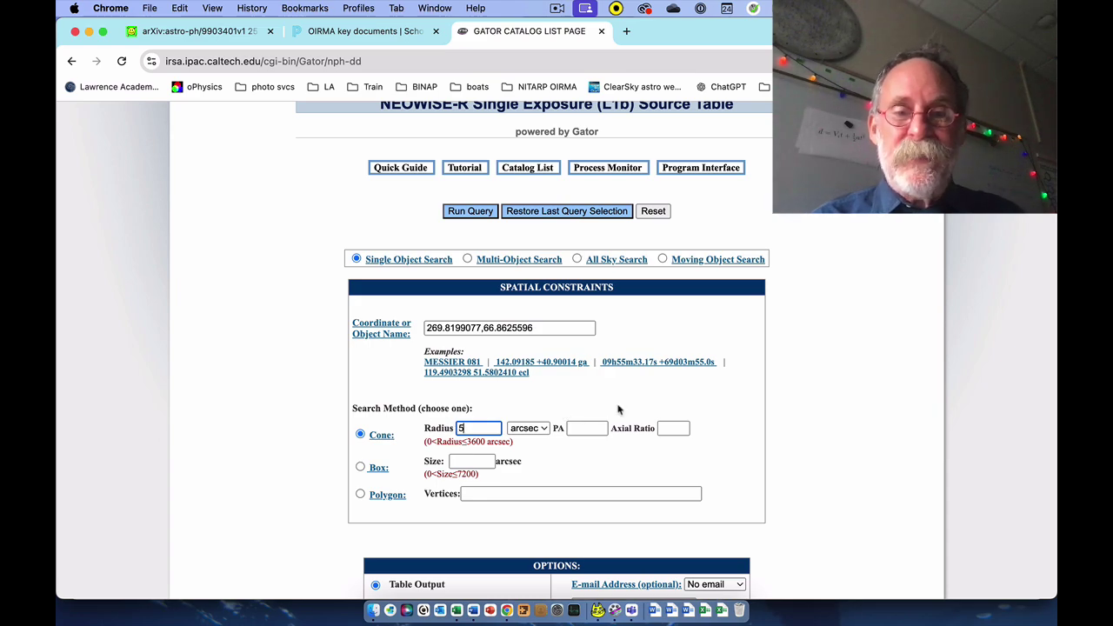
# - Check the output options and selected columns, and run the NEOWISE-R single-object query
pyautogui.scroll(-3, 619, 409)
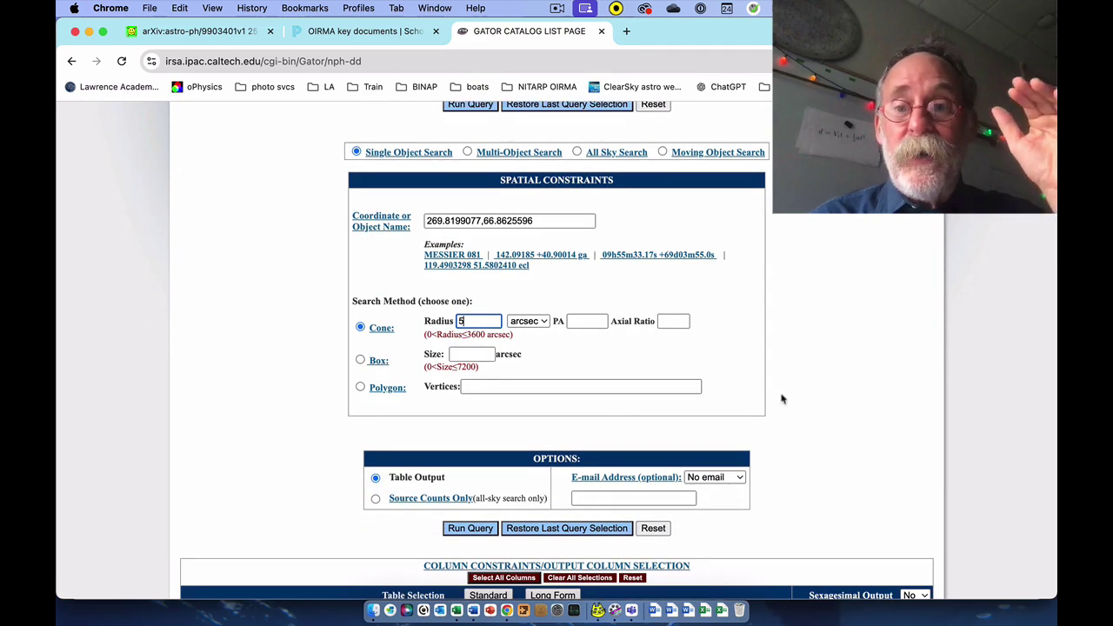
pyautogui.scroll(-10, 794, 393)
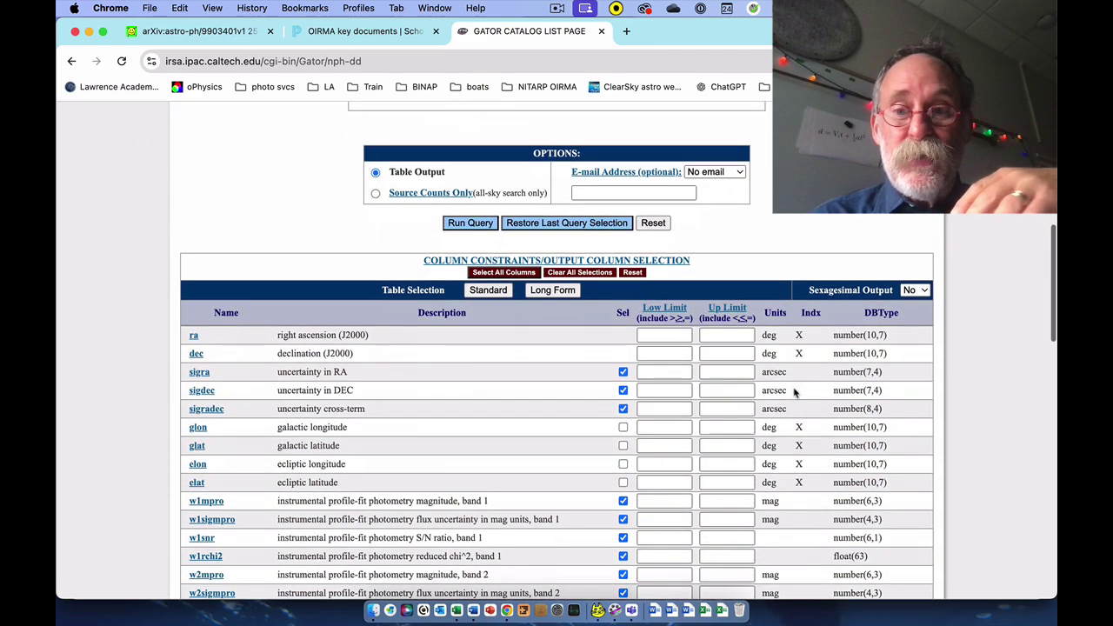
pyautogui.scroll(12, 794, 393)
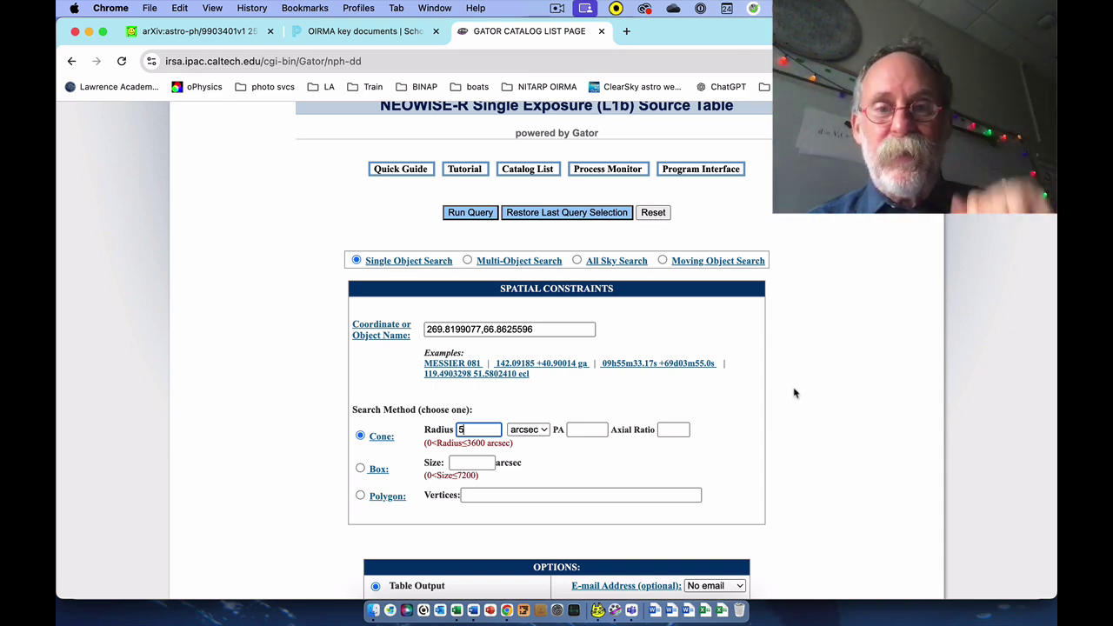
pyautogui.scroll(-1, 794, 393)
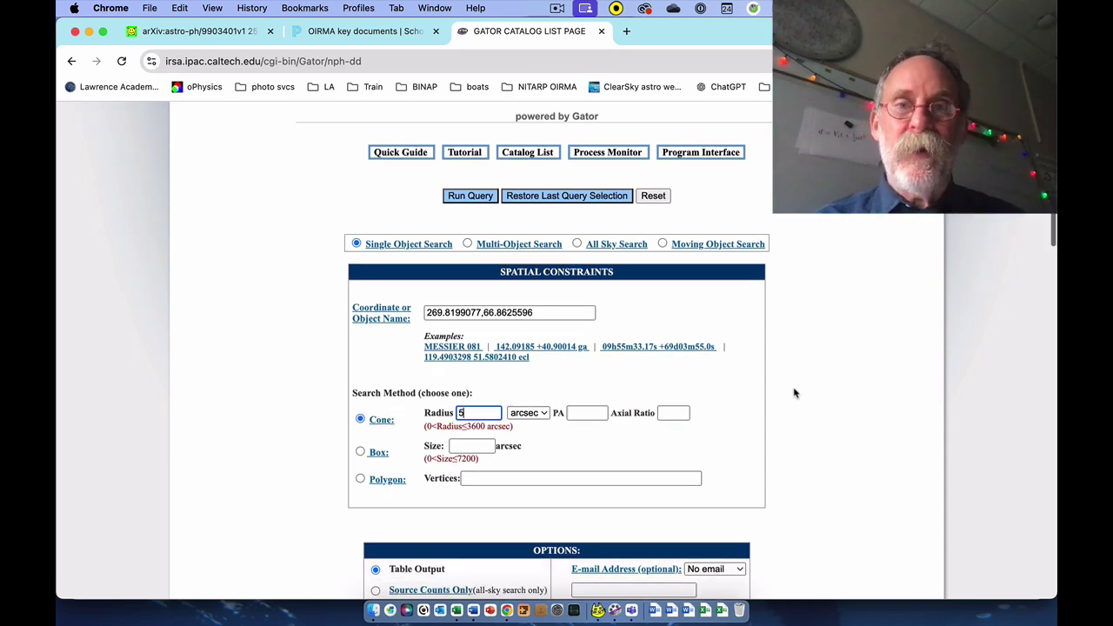
pyautogui.click(470, 202)
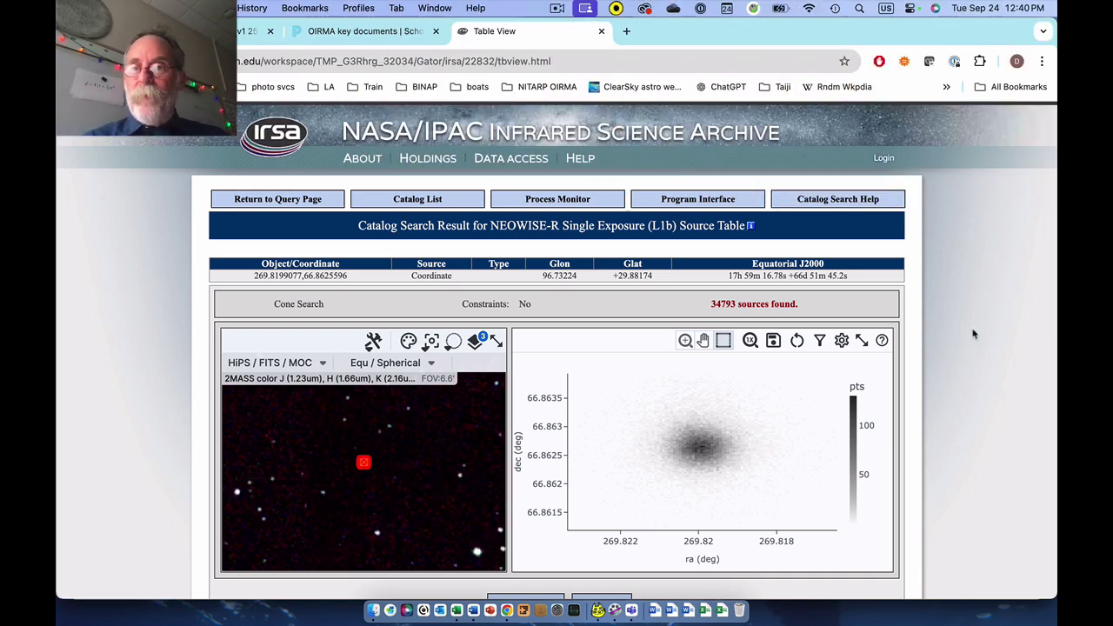
# - Review the NEOWISE-R source table and position plot, and examine the target closely in the enlarged 2MASS image before restoring the normal view
pyautogui.scroll(-3, 972, 332)
pyautogui.scroll(-1, 973, 334)
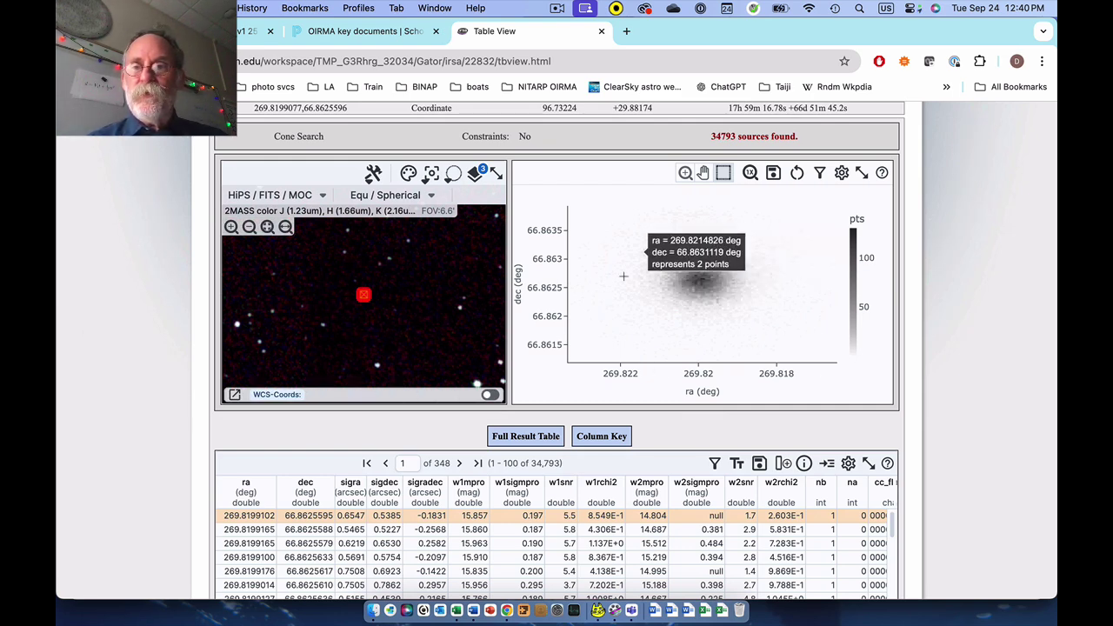
pyautogui.scroll(-5, 939, 416)
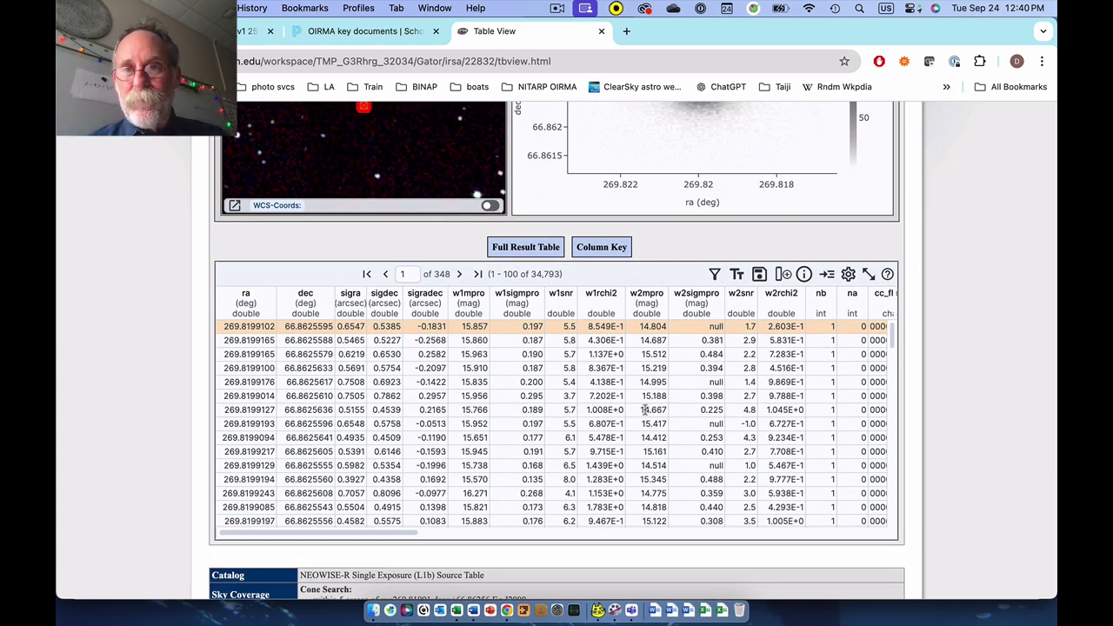
pyautogui.scroll(5, 645, 410)
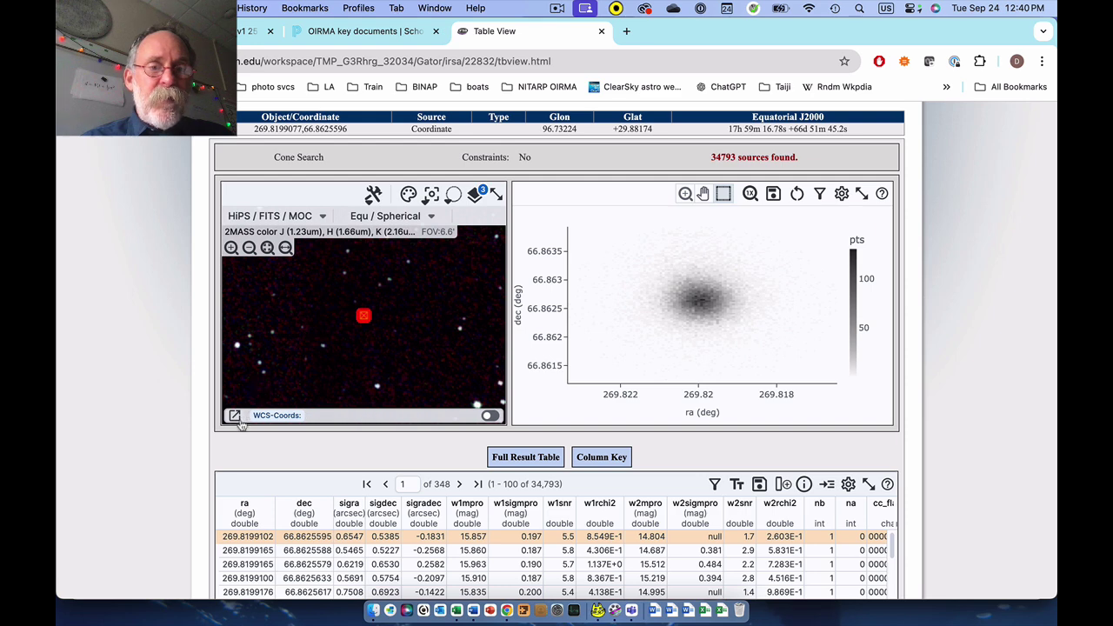
pyautogui.click(495, 192)
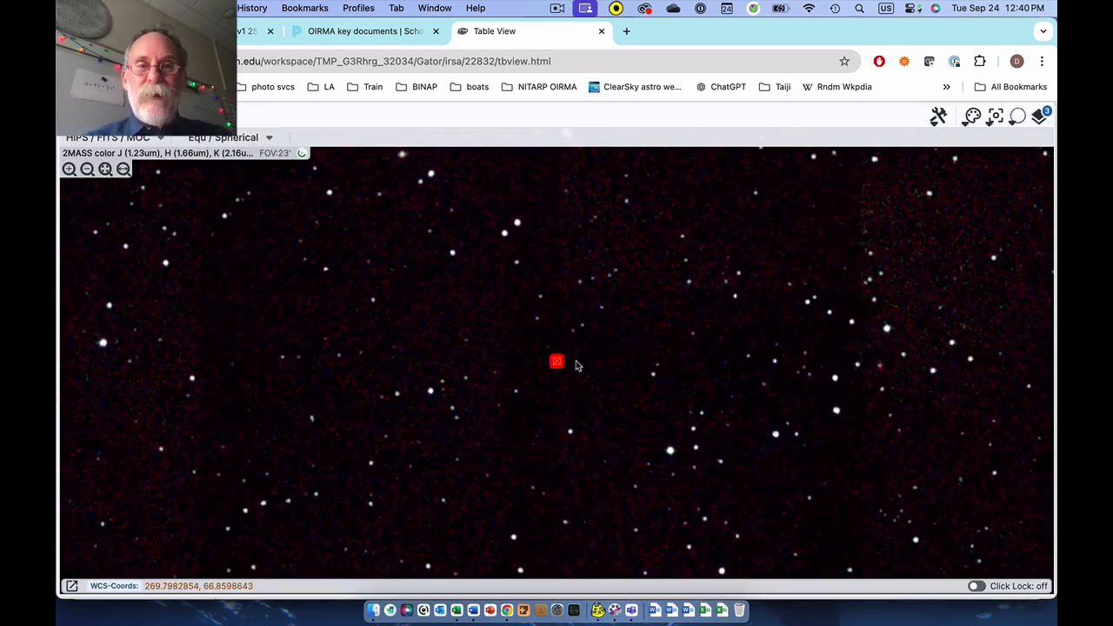
pyautogui.click(69, 170)
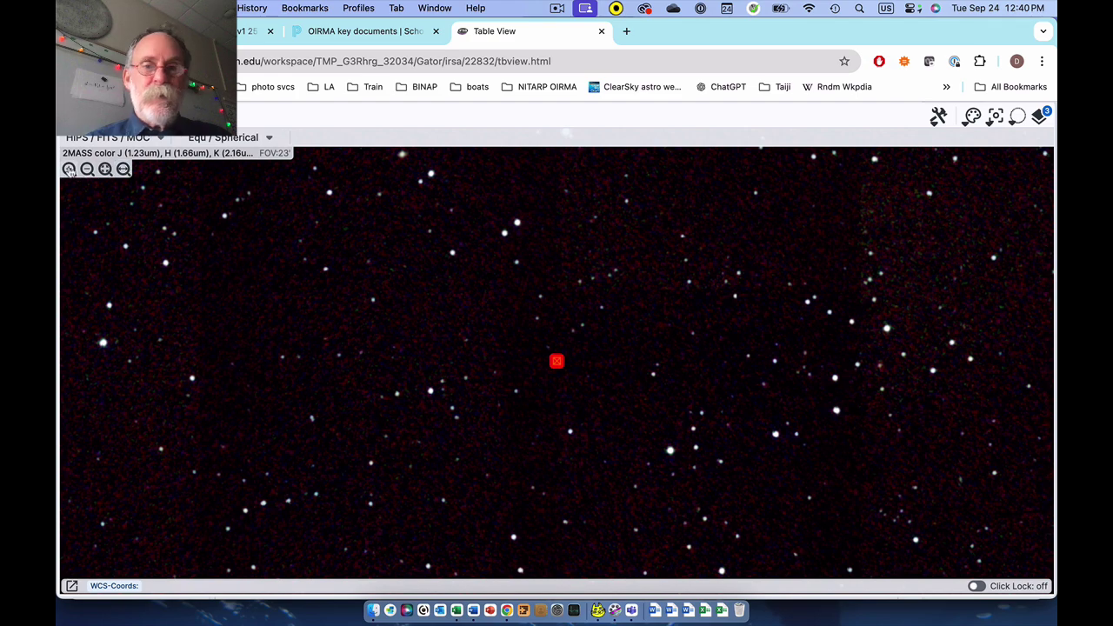
pyautogui.click(69, 170)
pyautogui.click(70, 169)
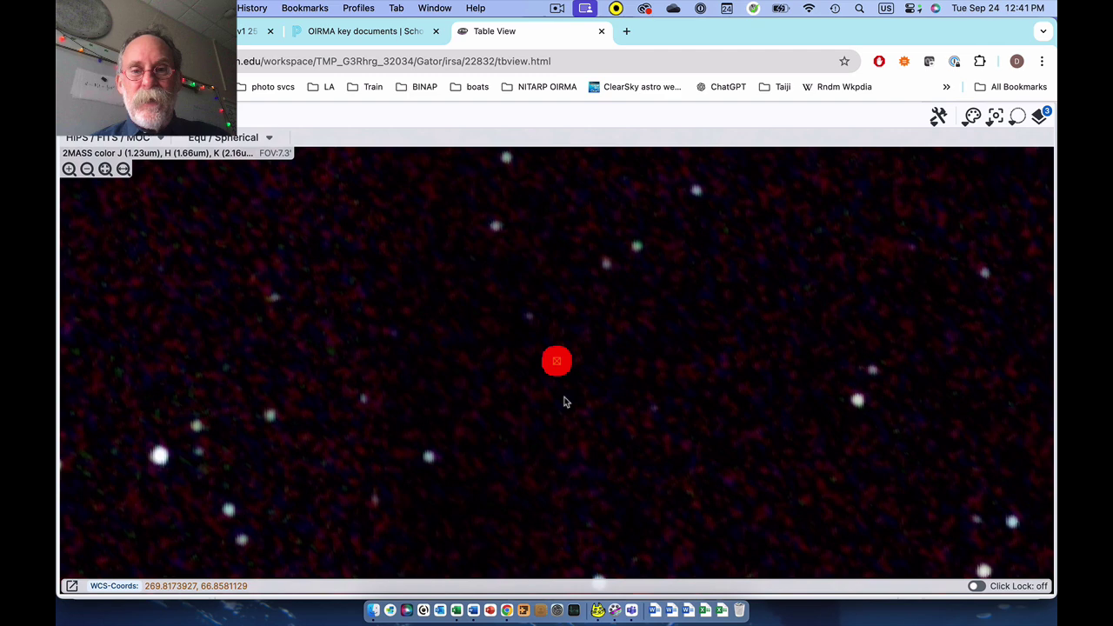
pyautogui.click(69, 169)
pyautogui.click(69, 169)
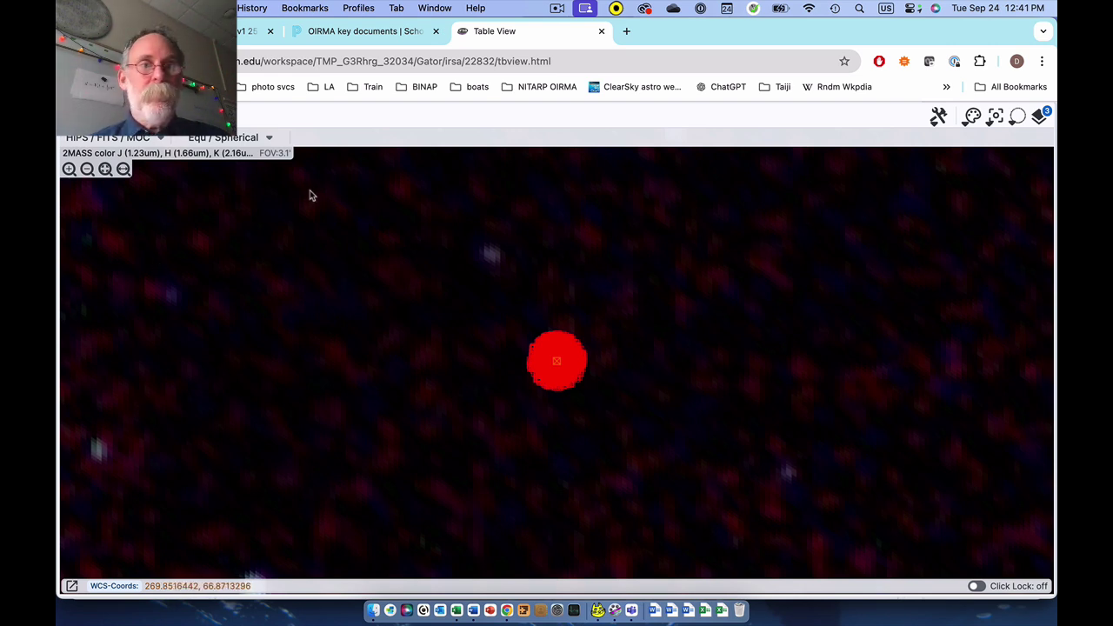
pyautogui.click(83, 115)
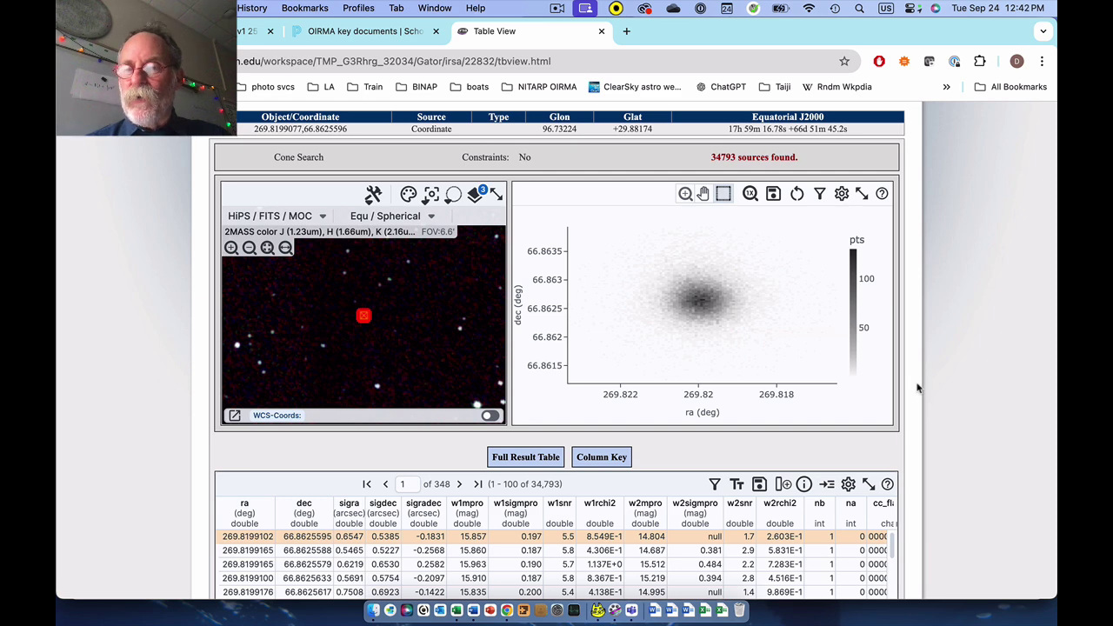
# - Start saving the result table, and check the candidate's number in the Excel candidate list before returning to Chrome to replace the default file name
pyautogui.scroll(-2, 915, 396)
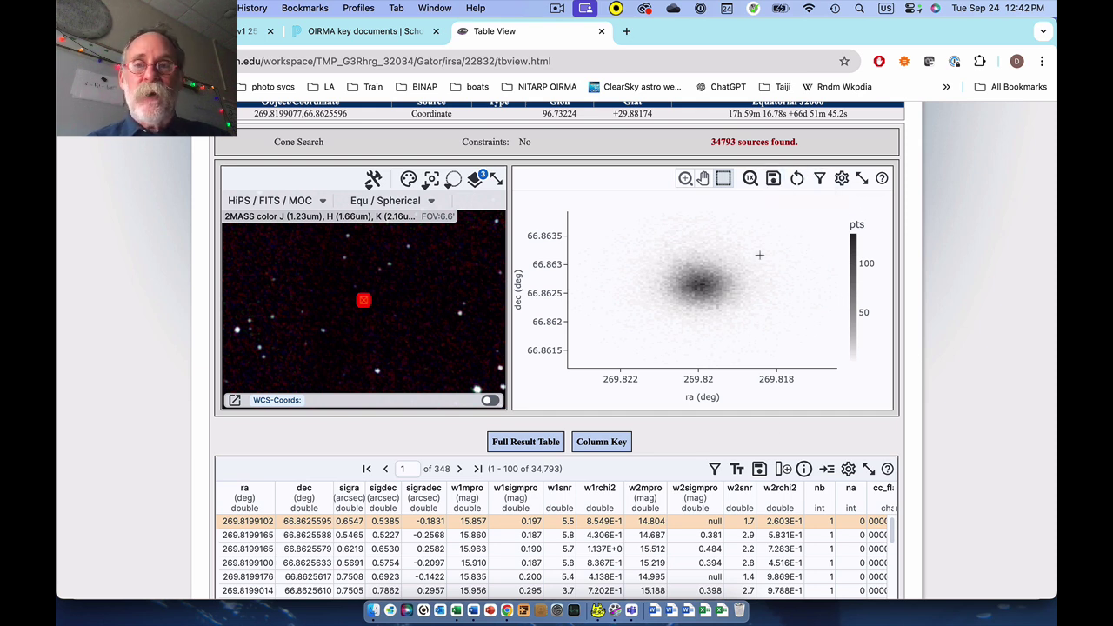
pyautogui.scroll(-5, 925, 374)
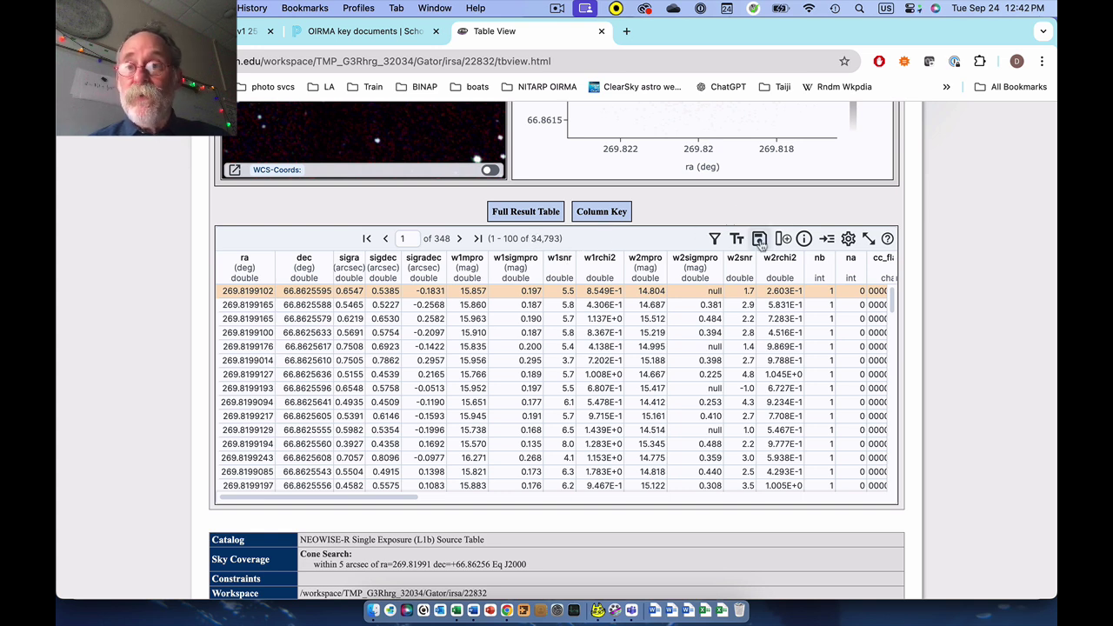
pyautogui.click(759, 240)
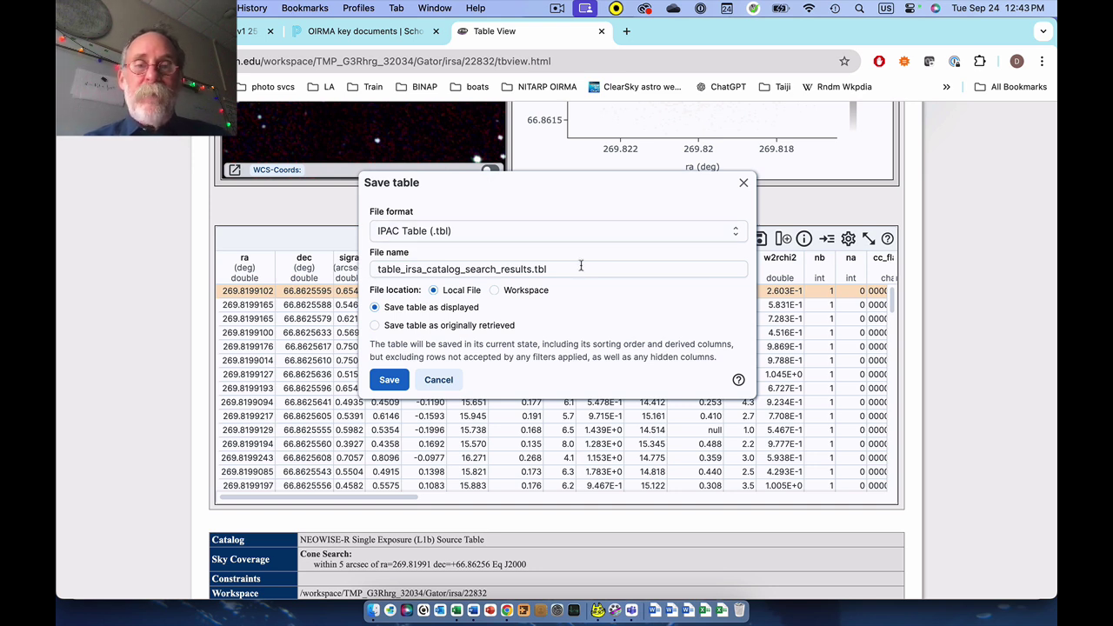
pyautogui.moveTo(530, 270); pyautogui.dragTo(348, 292)
pyautogui.press('shift+super+Left')
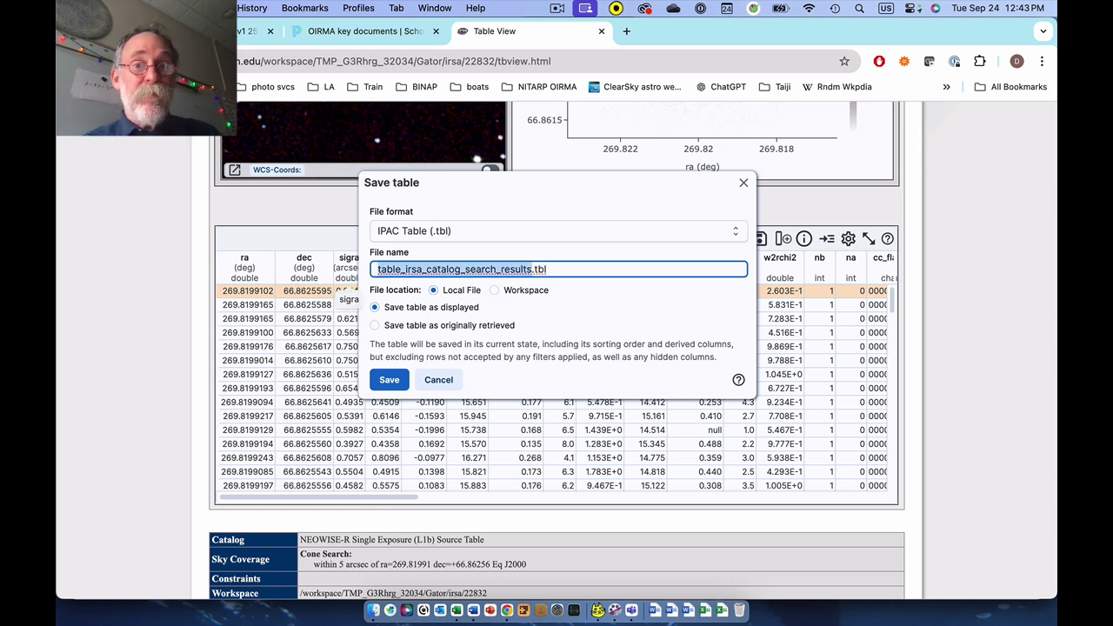
pyautogui.press('super+Tab')
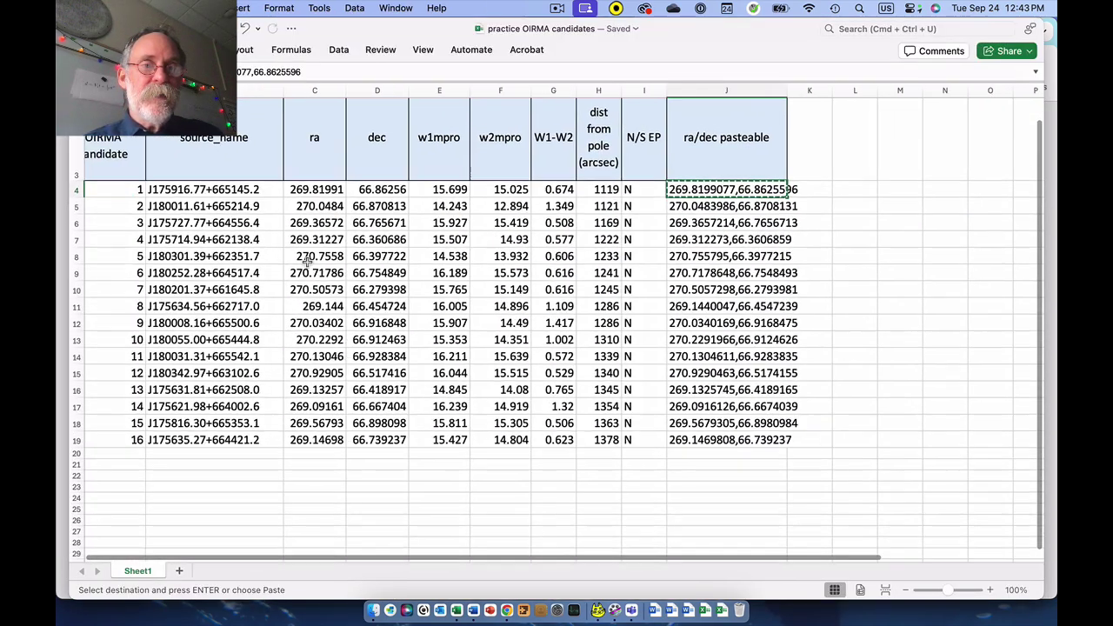
pyautogui.scroll(-1, 306, 258)
pyautogui.hscroll(-1, 306, 257)
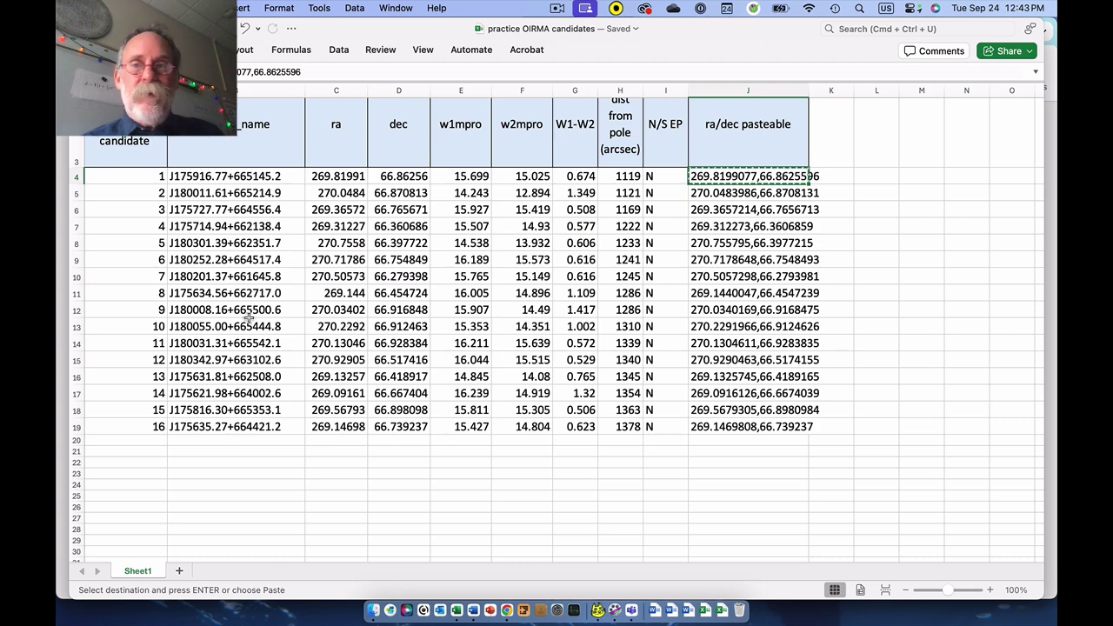
pyautogui.press('super+Tab')
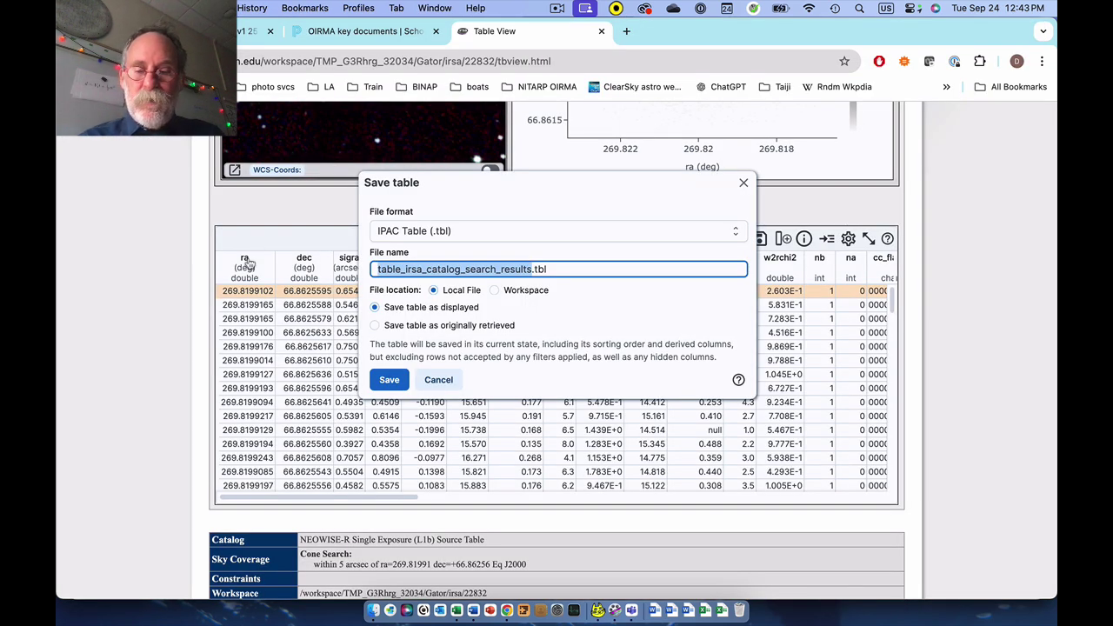
# - Name the table OIRMA cand1.tbl and save it as displayed to a local file in IPAC Table format
pyautogui.write('OIRMA ca')
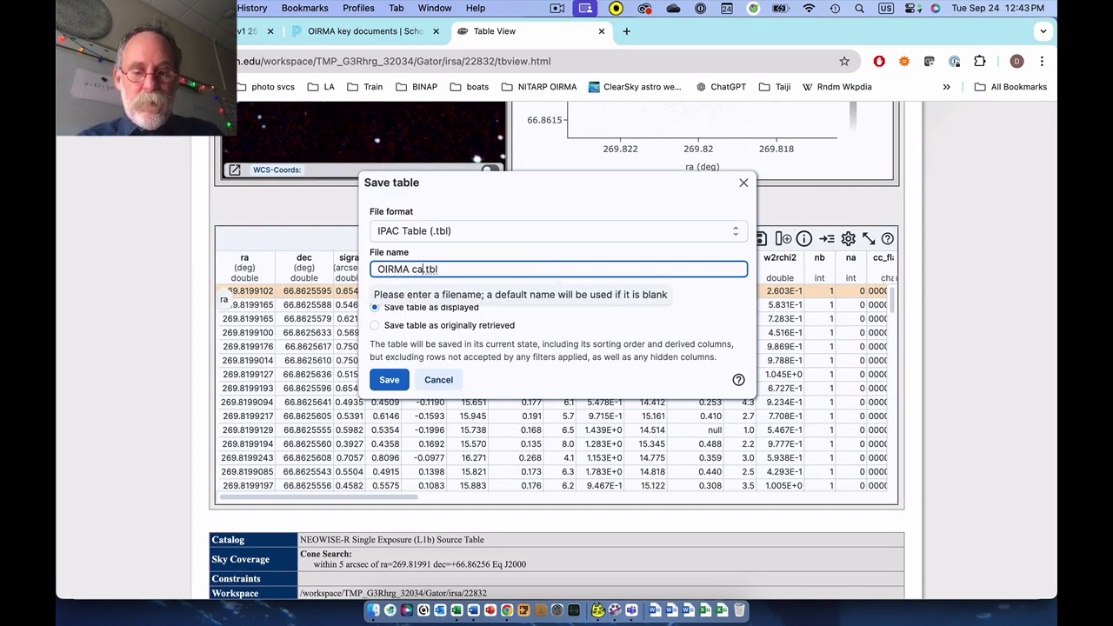
pyautogui.write('nd1')
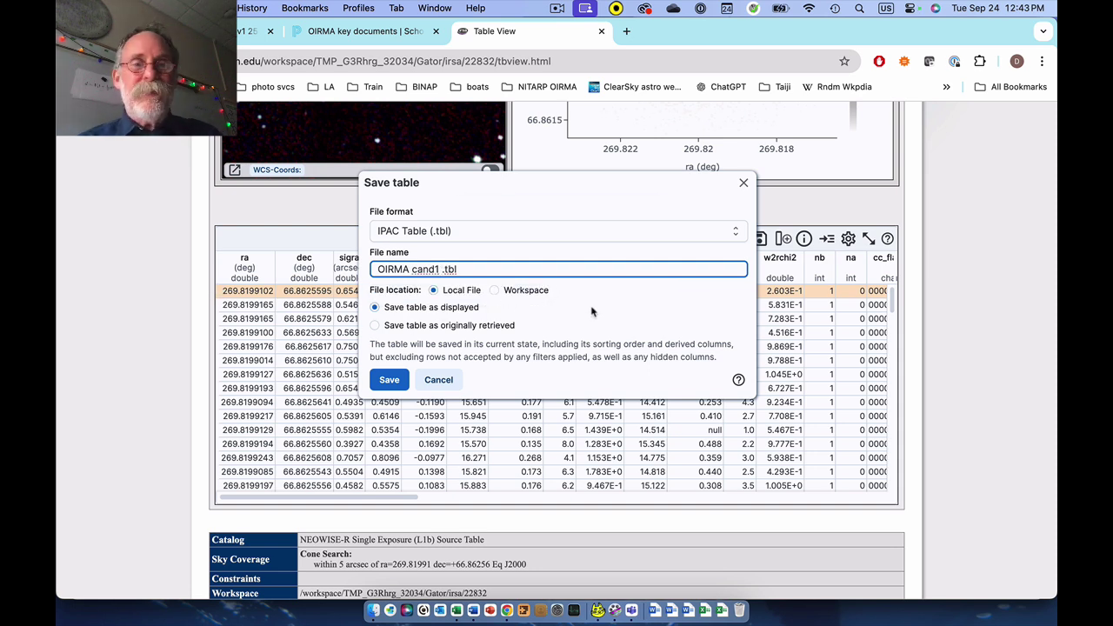
pyautogui.press('BackSpace')
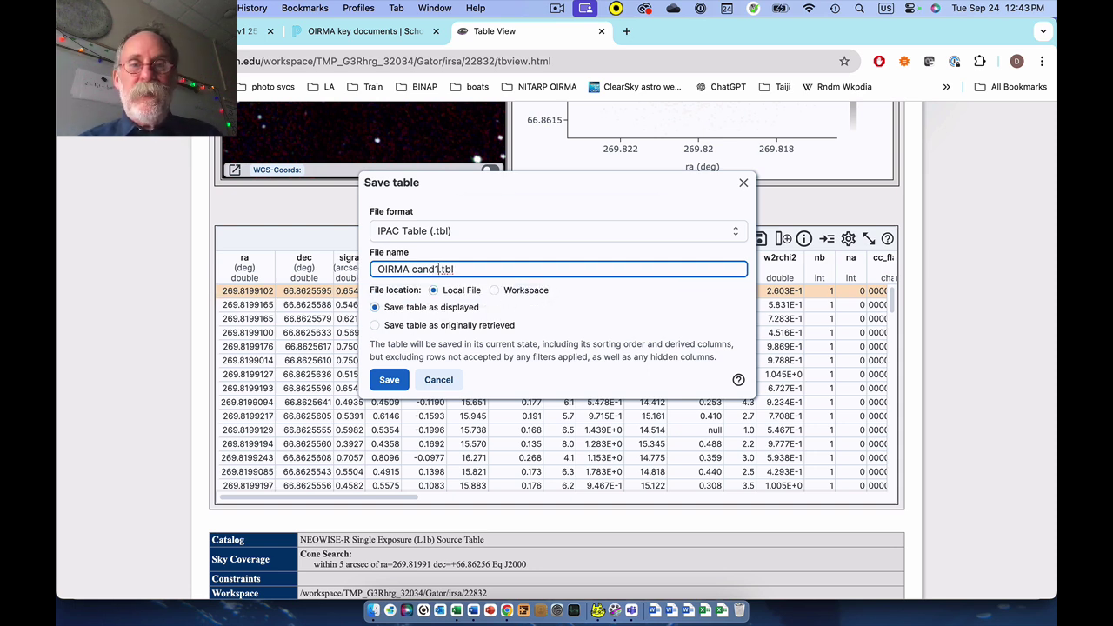
pyautogui.click(389, 379)
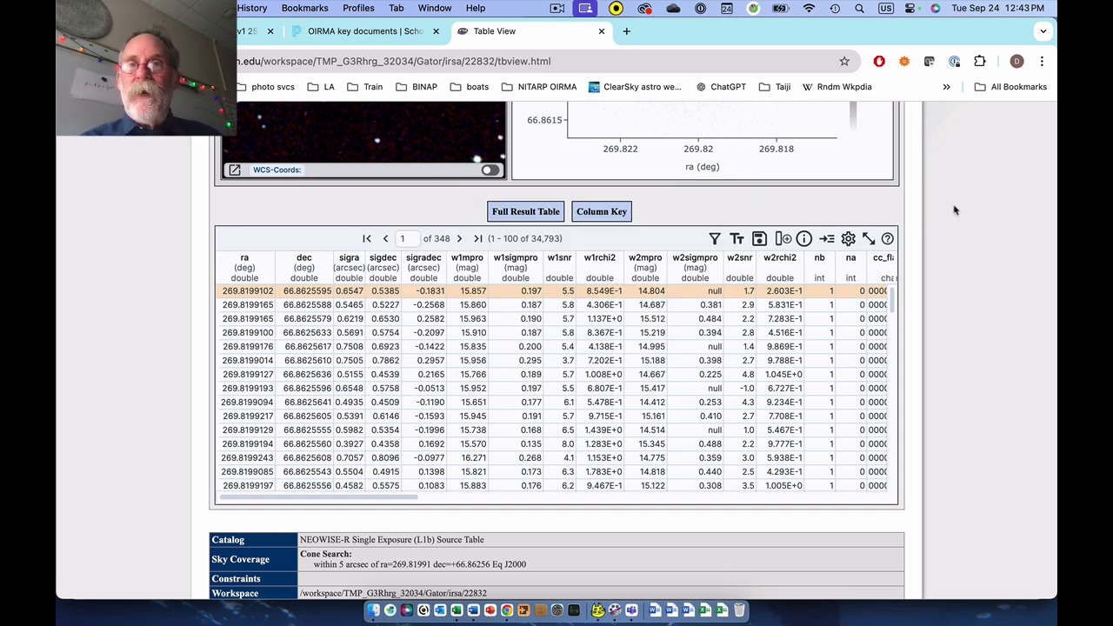
# - Switch to Finder, show the Downloads folder with both Week_2_report folders collapsed, and select OIRMA cand1.tbl
pyautogui.press('super+Tab')
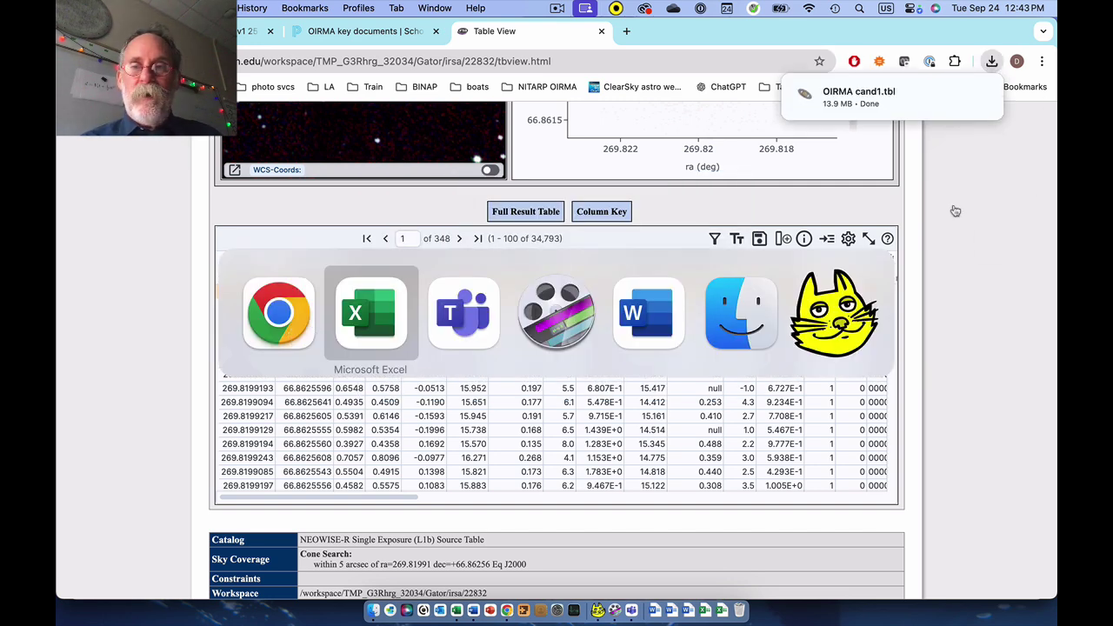
pyautogui.press('super+Tab')
pyautogui.press('super+Tab')
pyautogui.press('super+Tab')
pyautogui.press('super+Tab')
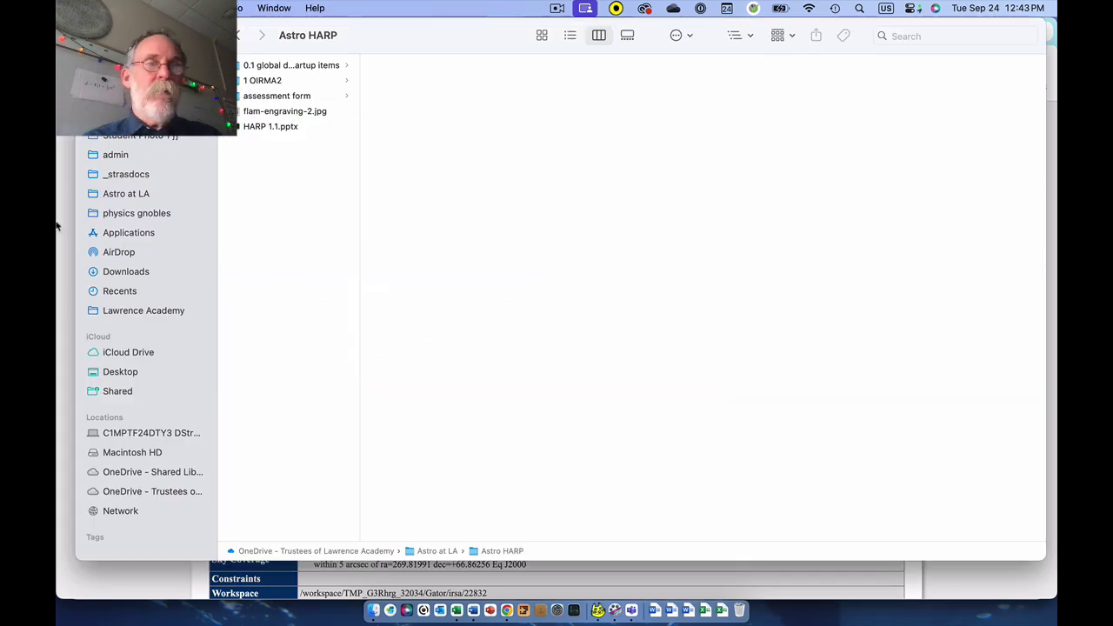
pyautogui.click(126, 272)
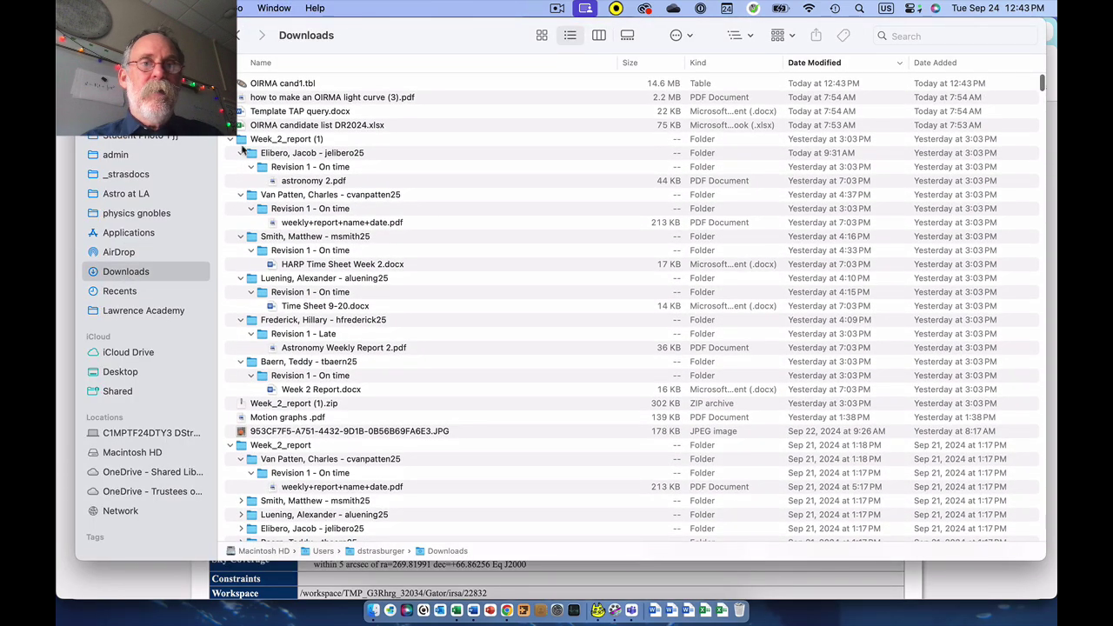
pyautogui.click(233, 139)
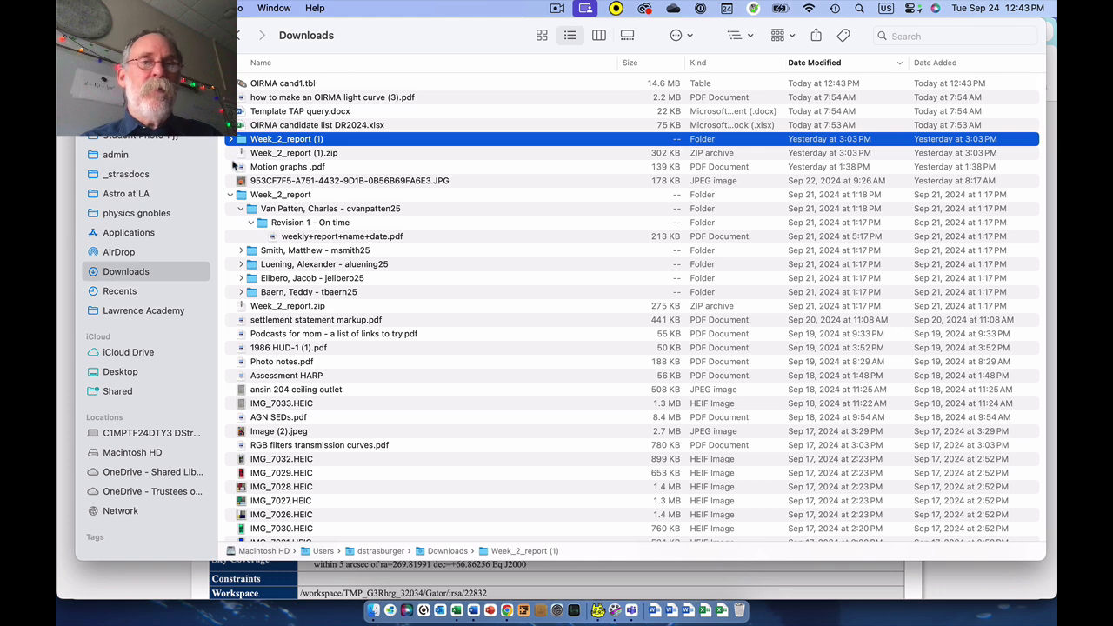
pyautogui.click(230, 195)
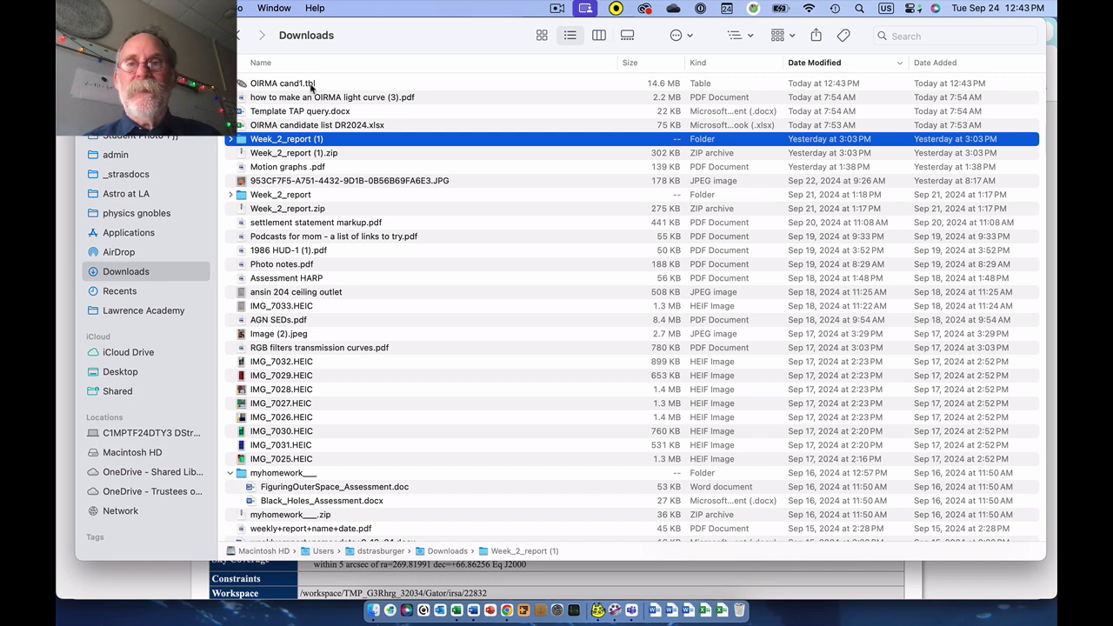
pyautogui.click(667, 86)
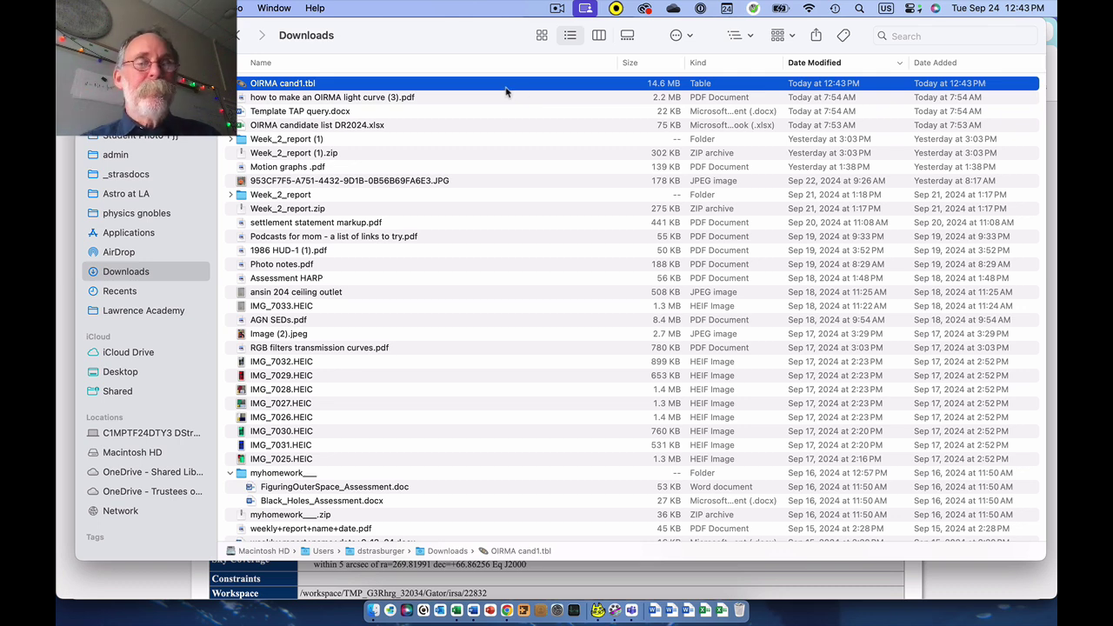
# - Switch to TOPCAT and move its main window away from the screen's corner
pyautogui.press('super+Tab')
pyautogui.press('super+Tab')
pyautogui.press('super+Tab')
pyautogui.press('super+Tab')
pyautogui.press('super+Tab')
pyautogui.press('super+Tab')
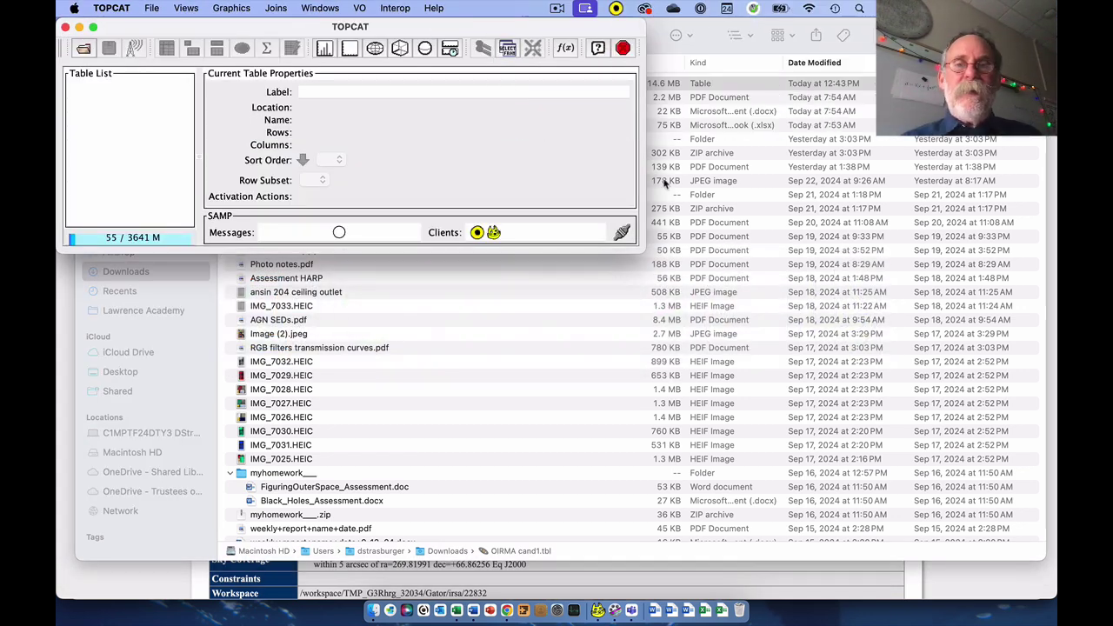
pyautogui.moveTo(383, 32); pyautogui.dragTo(529, 75)
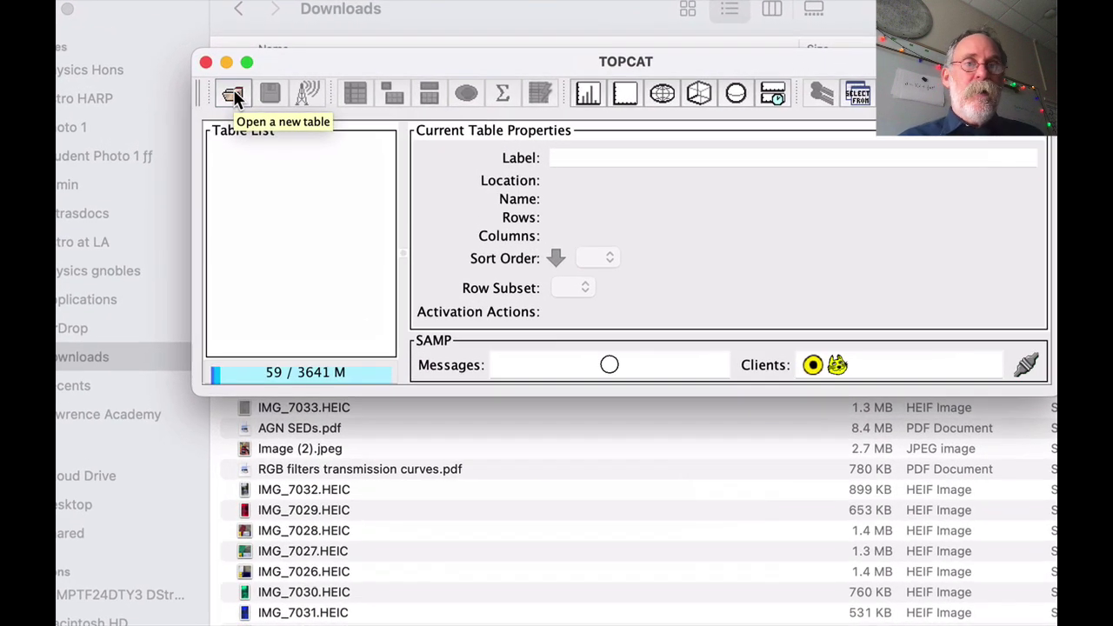
# - Load OIRMA cand1.tbl from Downloads as an IPAC-format table, and reposition the main TOPCAT window near the menu bar
pyautogui.click(233, 96)
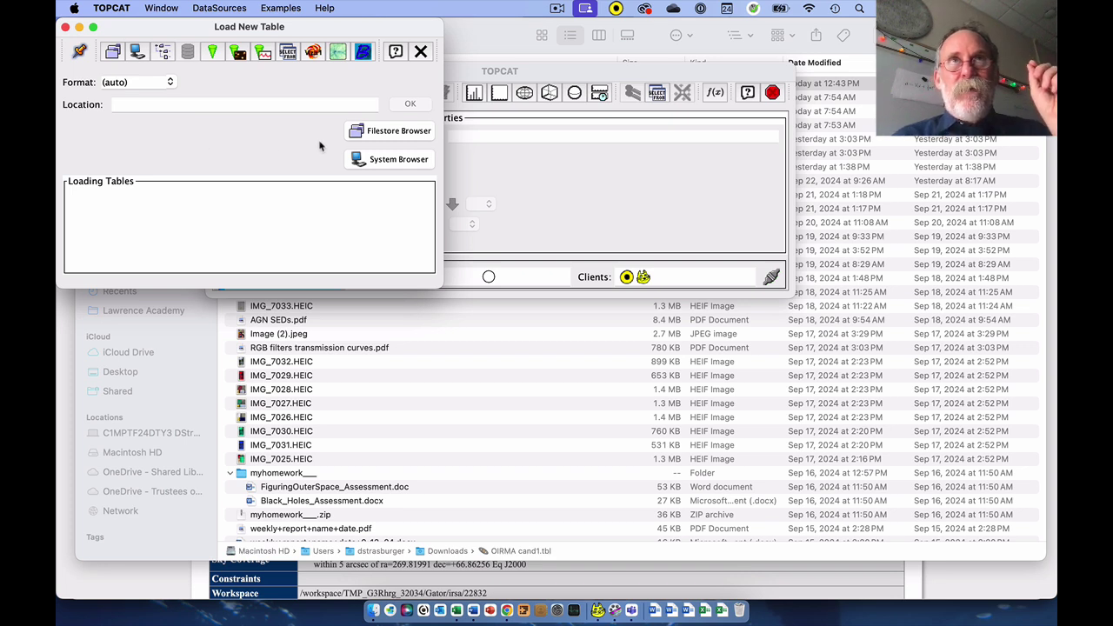
pyautogui.click(170, 83)
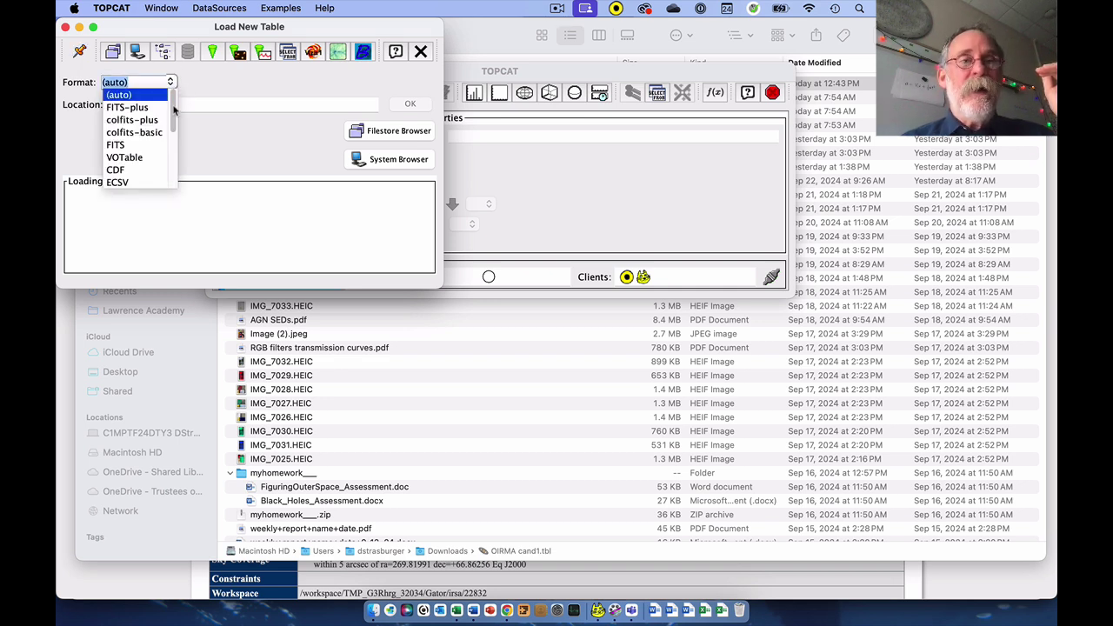
pyautogui.moveTo(174, 108); pyautogui.dragTo(173, 181)
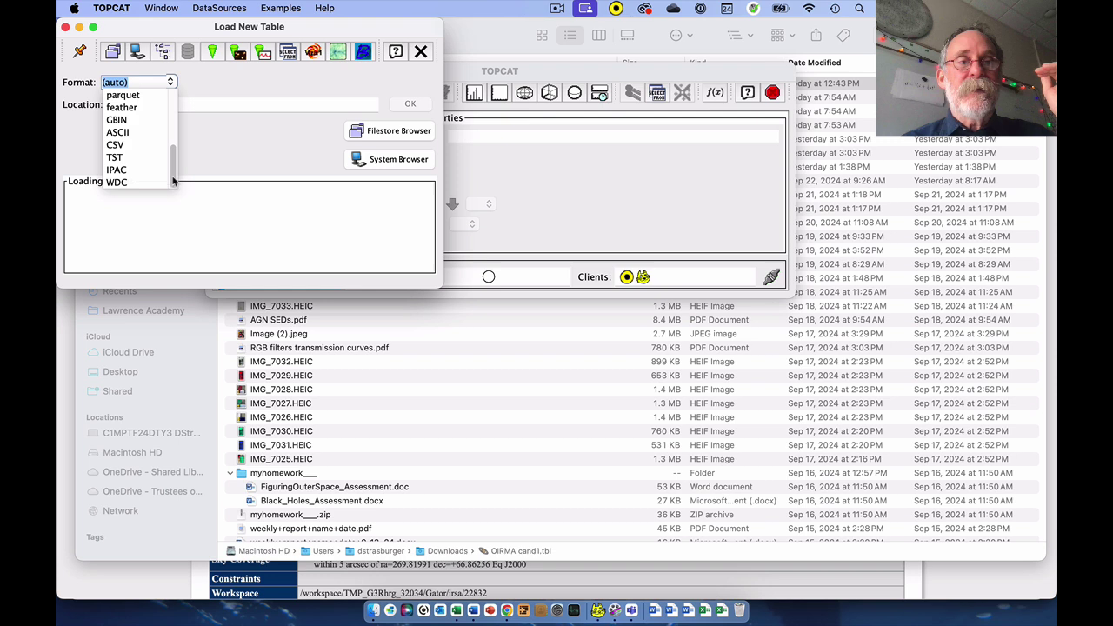
pyautogui.click(126, 170)
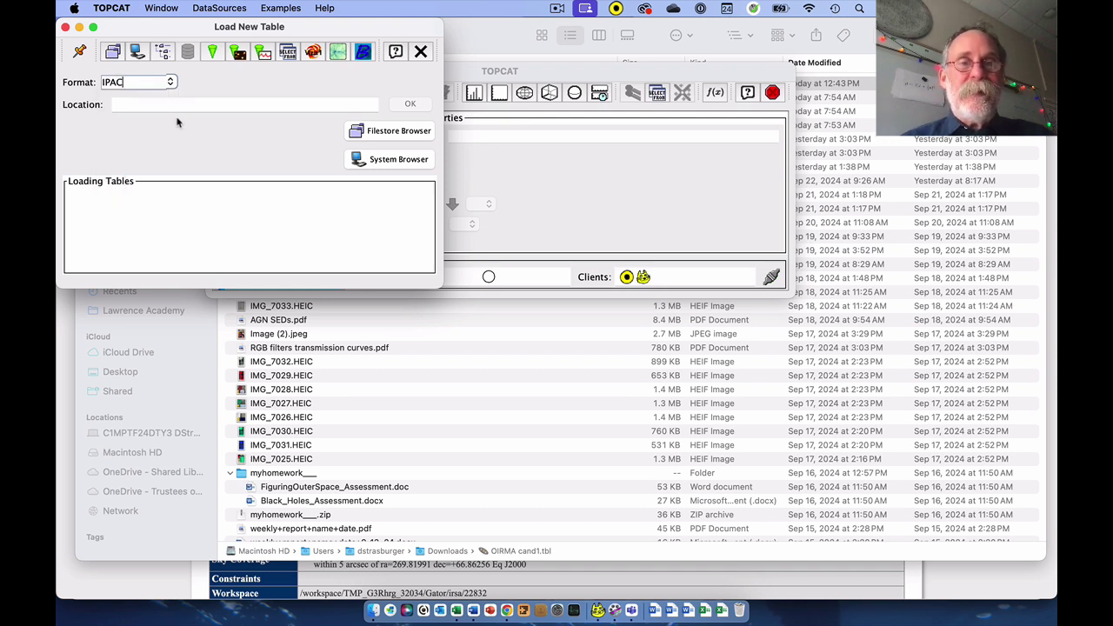
pyautogui.click(380, 161)
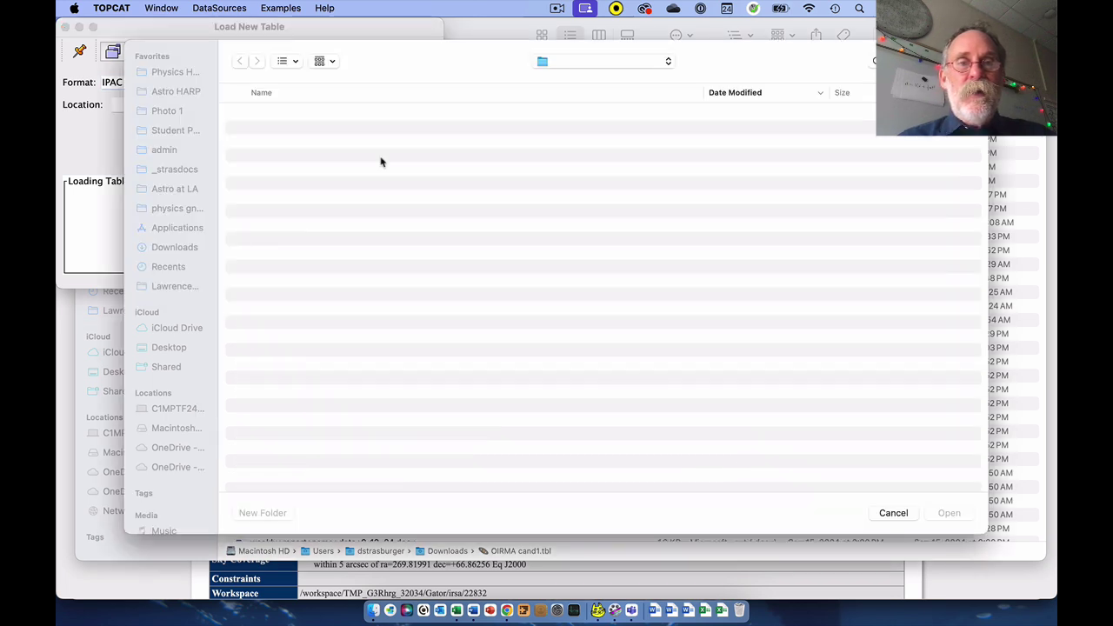
pyautogui.click(269, 120)
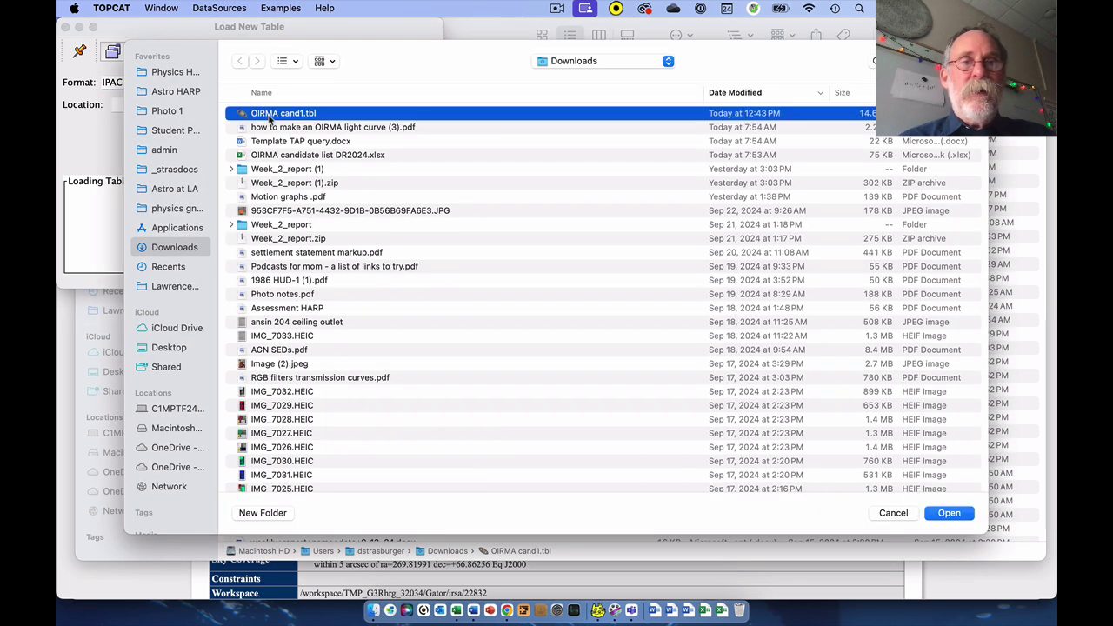
pyautogui.click(954, 513)
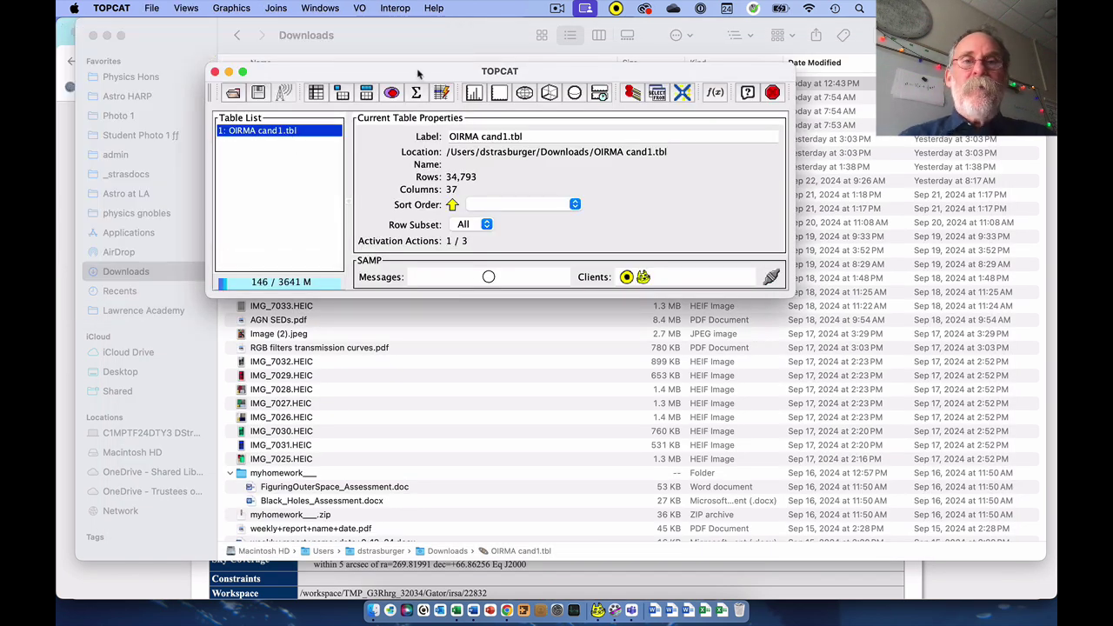
pyautogui.moveTo(417, 71); pyautogui.dragTo(308, 27)
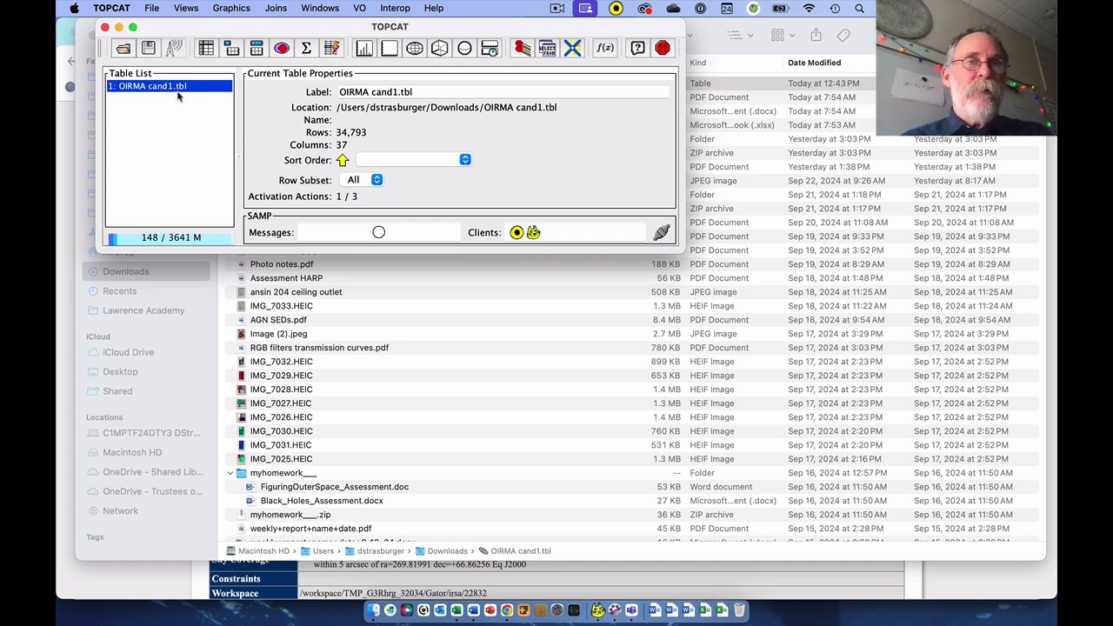
# - Change the current table's label to OIRMA cand 1.tbl
pyautogui.click(391, 92)
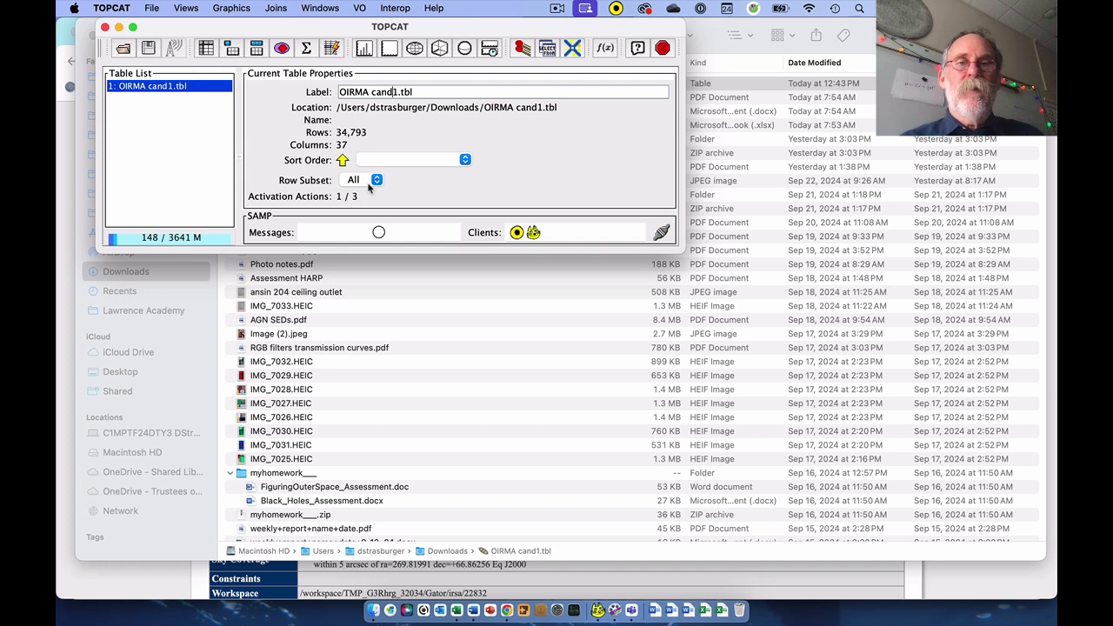
pyautogui.press('Return')
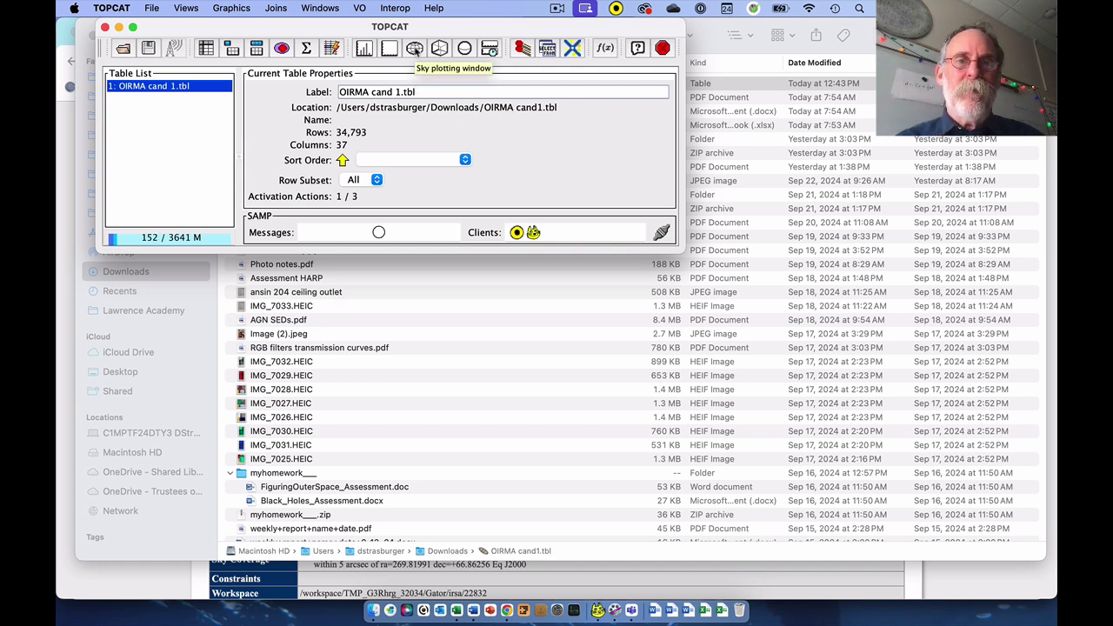
# - Examine the table's sources in an enlarged sky plot, and close the plot window
pyautogui.click(415, 48)
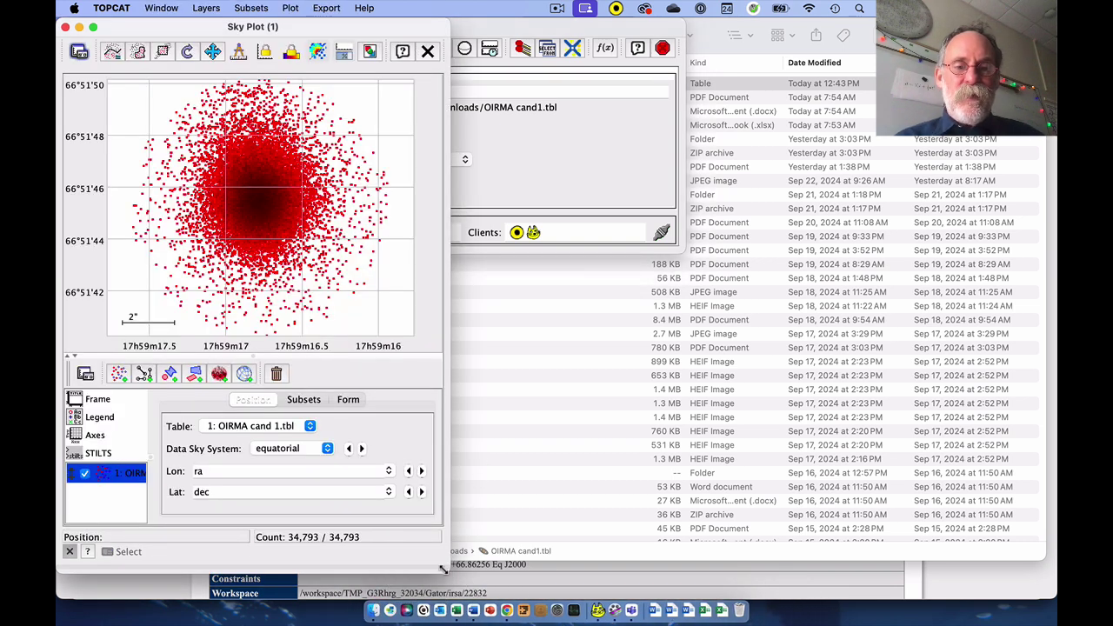
pyautogui.moveTo(444, 571); pyautogui.dragTo(676, 588)
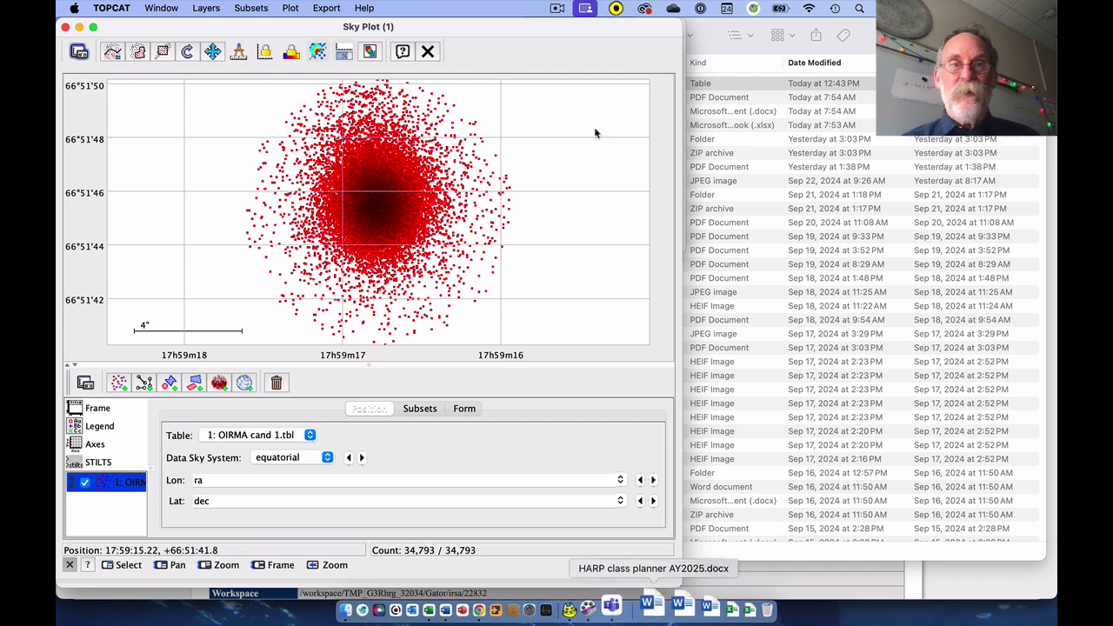
pyautogui.click(65, 27)
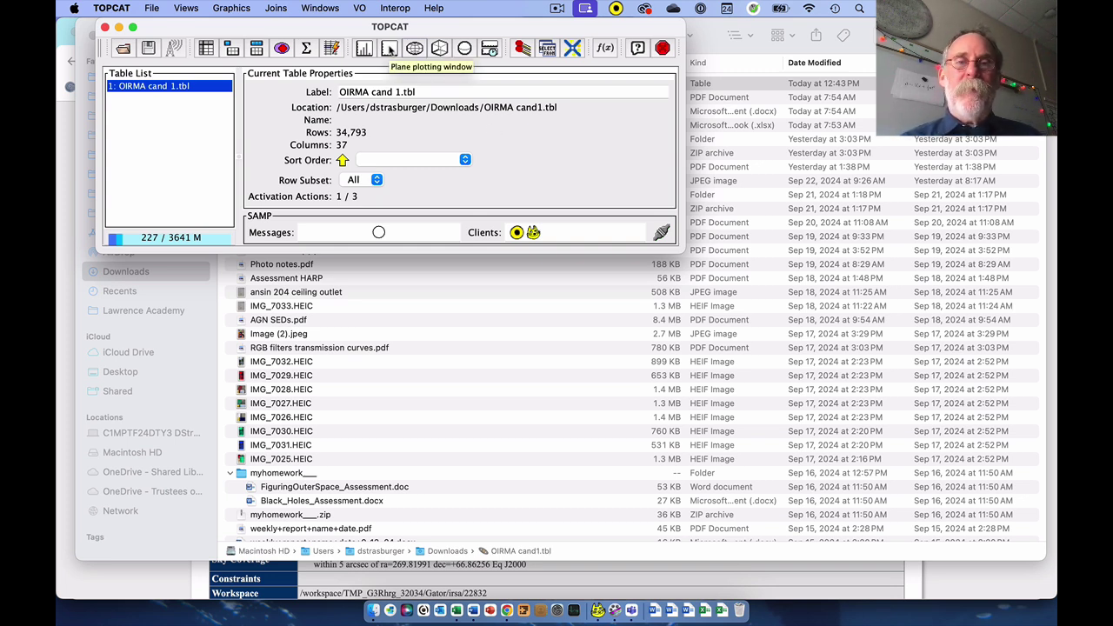
# - Open an enlarged plane plot of the table, and float its layer controls in a taller separate window over the plot
pyautogui.click(389, 48)
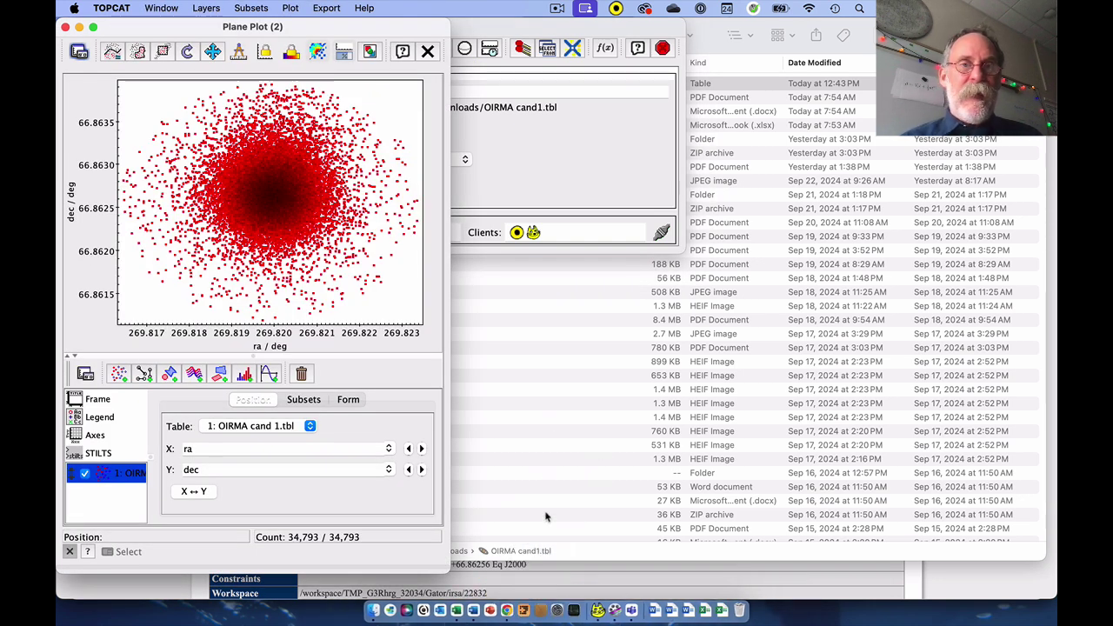
pyautogui.moveTo(443, 567); pyautogui.dragTo(1026, 585)
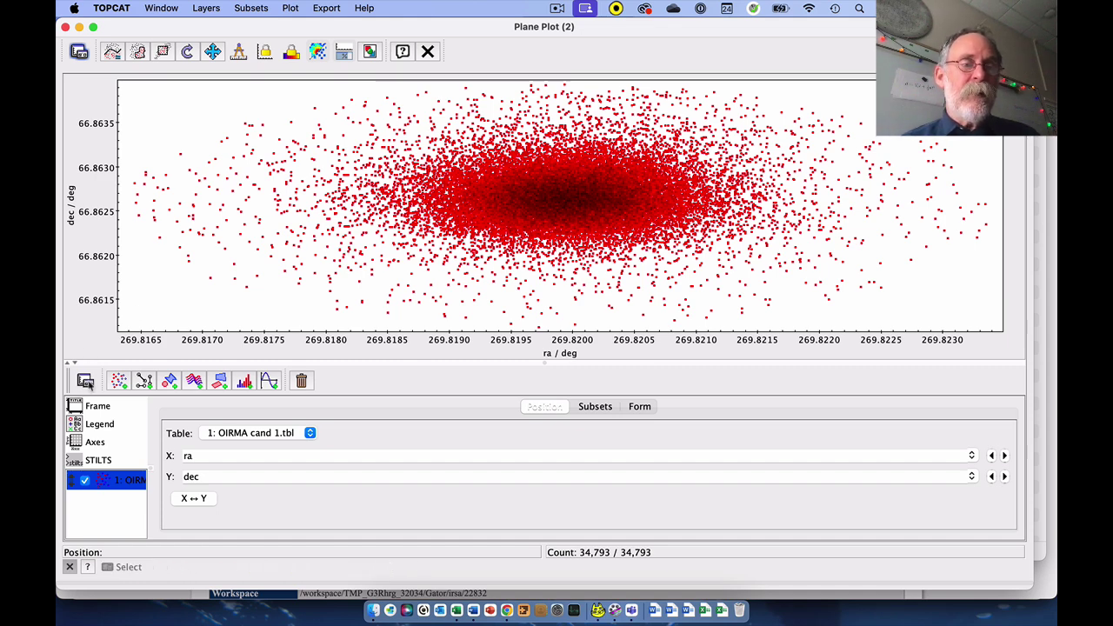
pyautogui.click(85, 381)
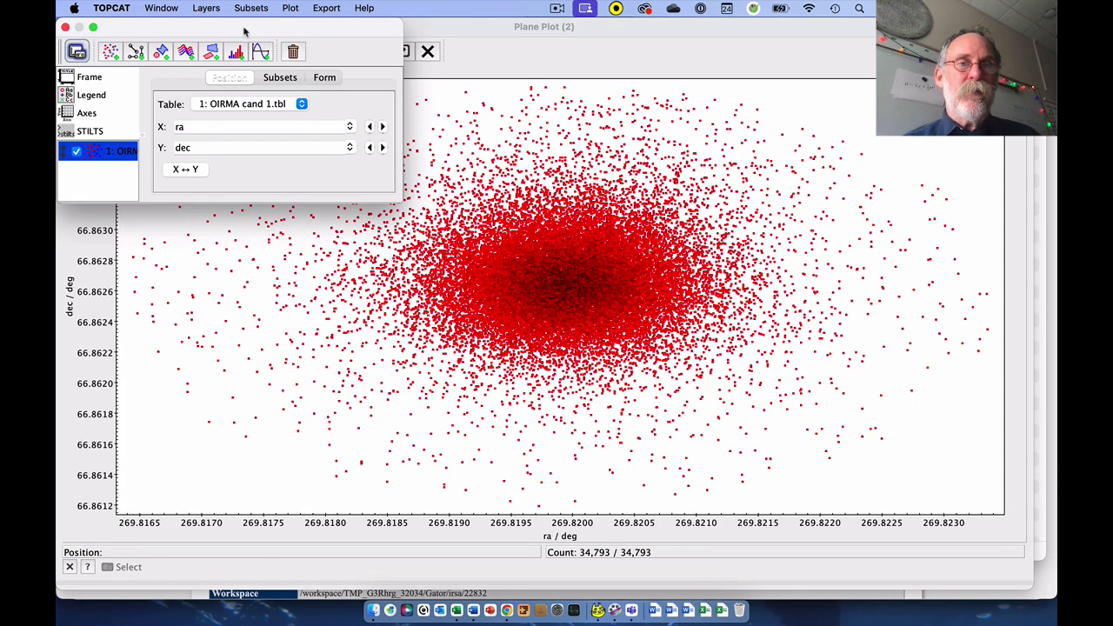
pyautogui.moveTo(243, 32); pyautogui.dragTo(353, 210)
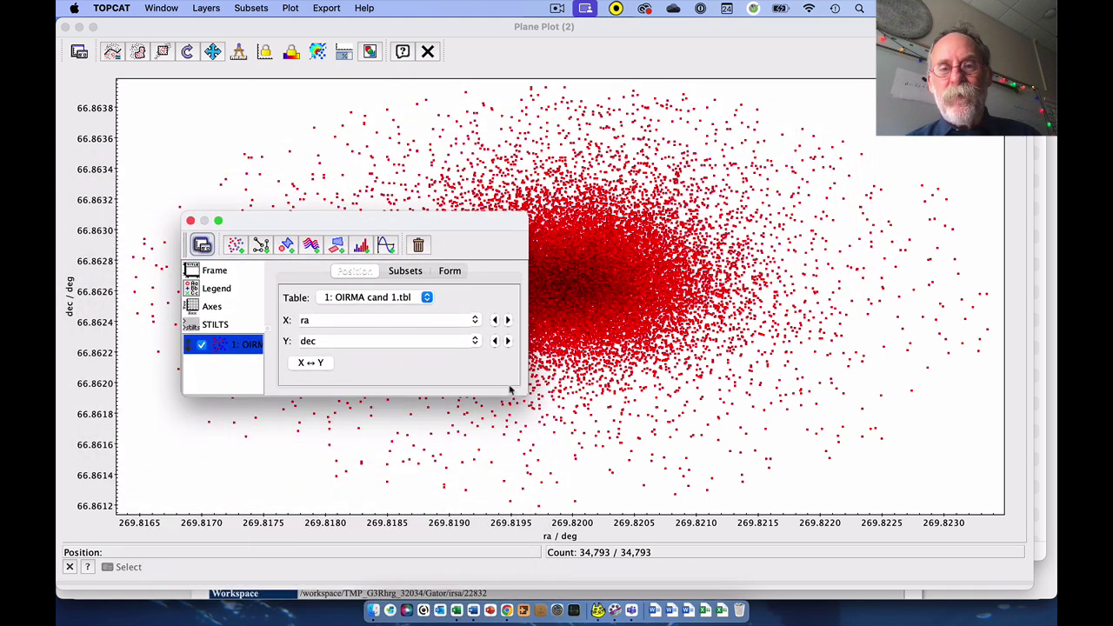
pyautogui.moveTo(522, 393); pyautogui.dragTo(526, 574)
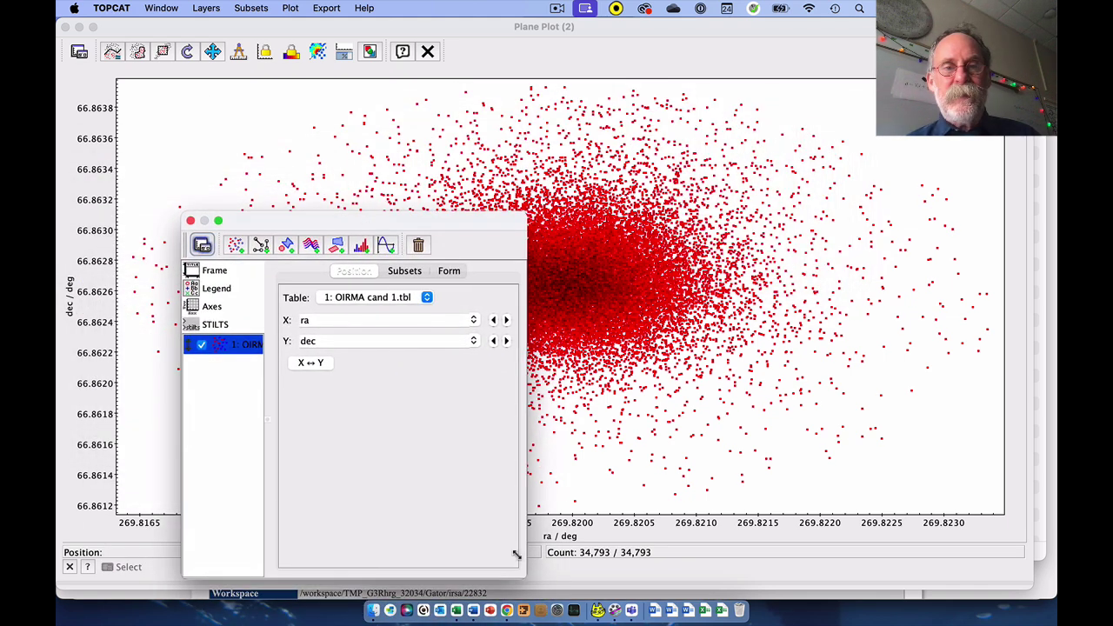
pyautogui.moveTo(434, 227); pyautogui.dragTo(355, 191)
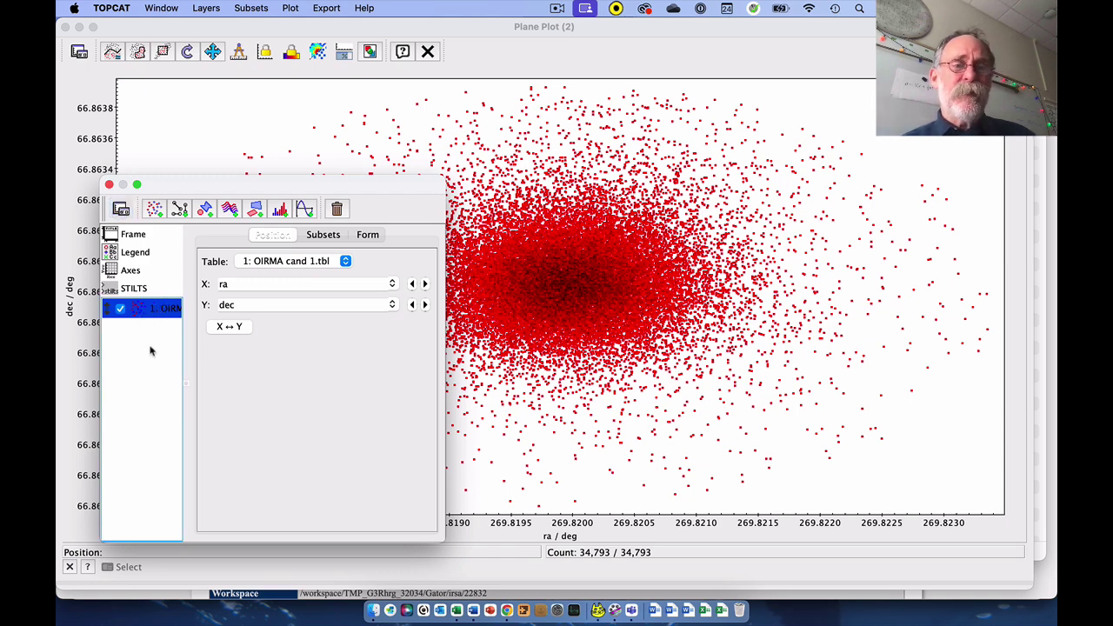
pyautogui.moveTo(212, 191); pyautogui.dragTo(217, 132)
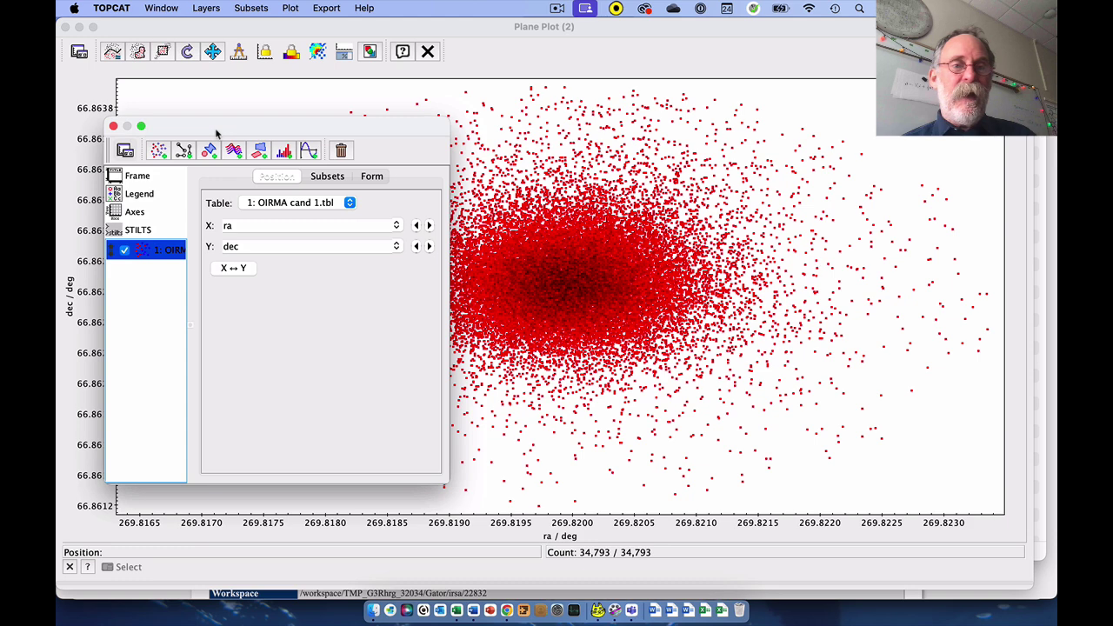
# - Hide the OIRMA cand 1.tbl layer in the plane plot and show it again
pyautogui.click(125, 251)
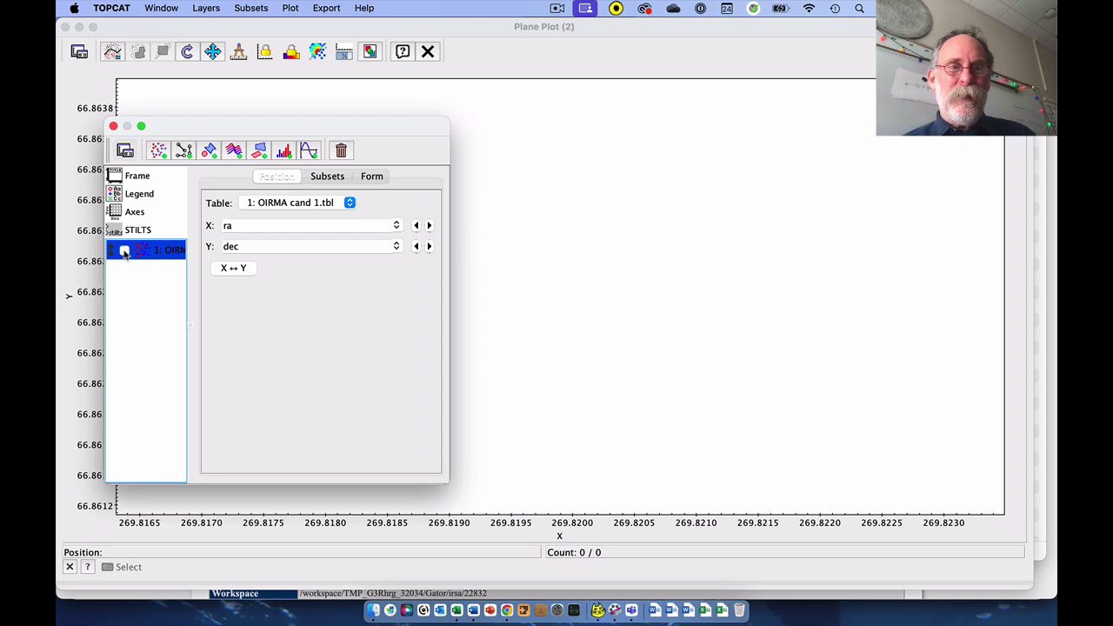
pyautogui.click(124, 250)
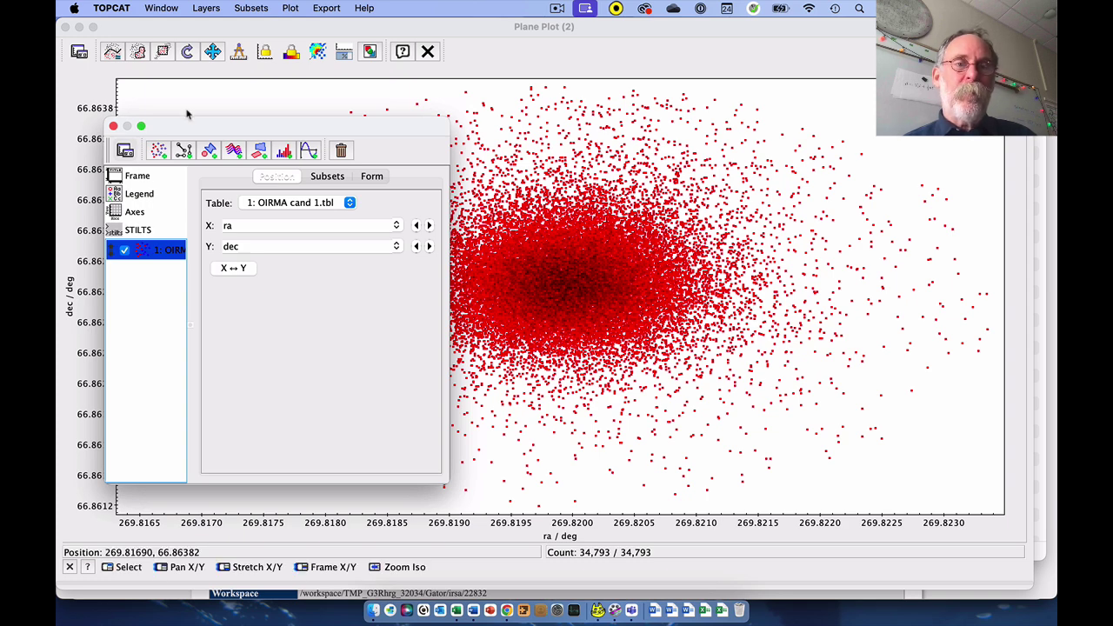
# - Set the X coordinate of the OIRMA cand 1.tbl layer to mjd
pyautogui.moveTo(192, 131); pyautogui.dragTo(685, 127)
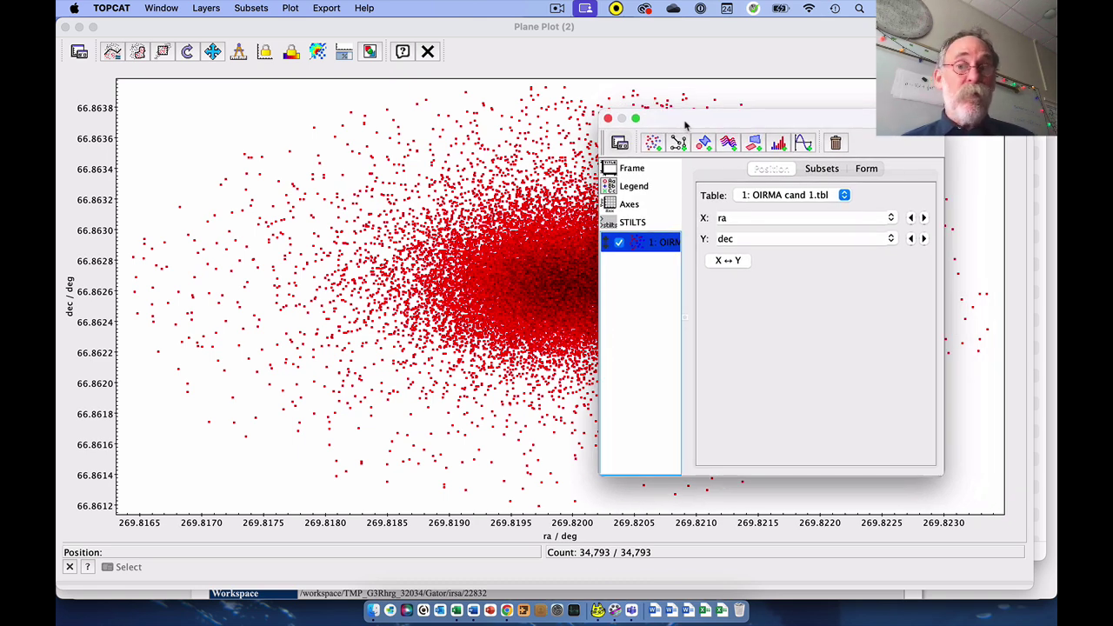
pyautogui.click(890, 221)
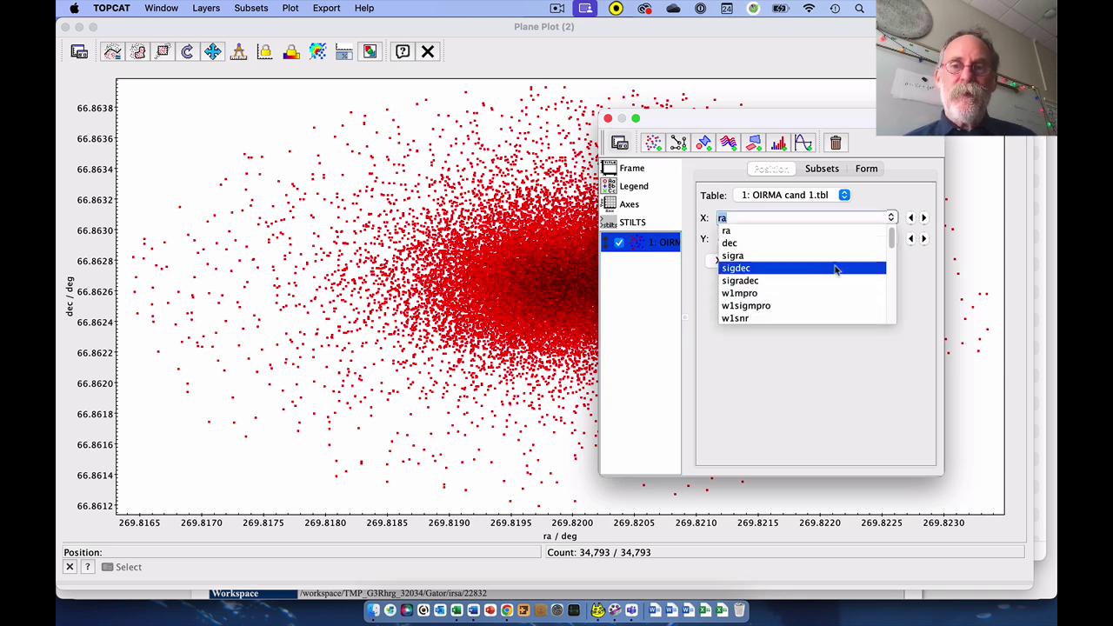
pyautogui.scroll(-10, 835, 270)
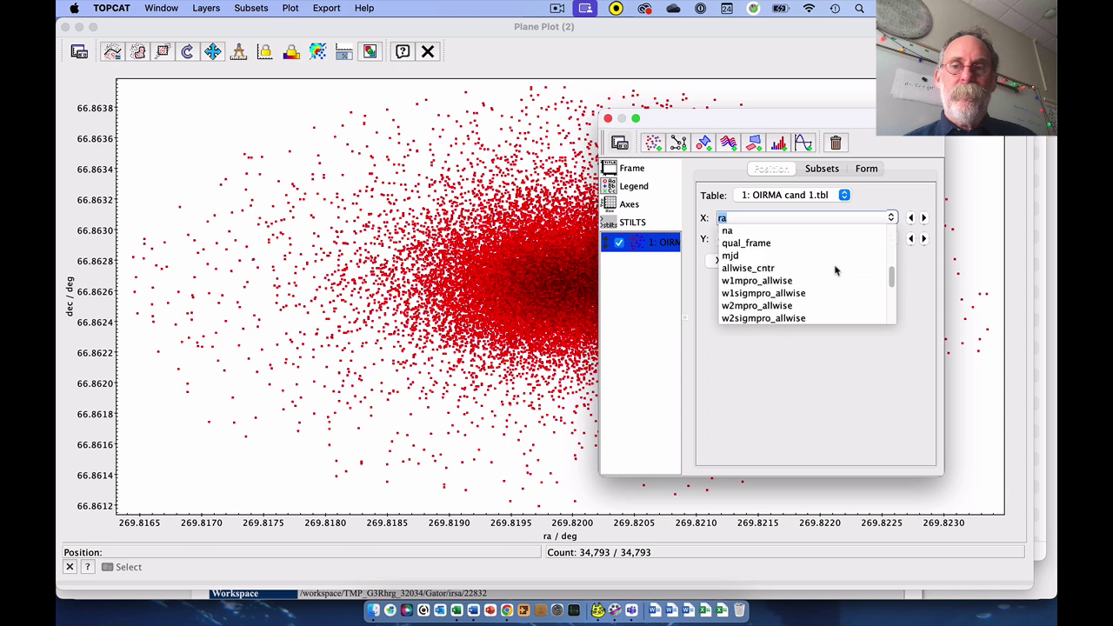
pyautogui.scroll(2, 834, 269)
pyautogui.scroll(-5, 835, 269)
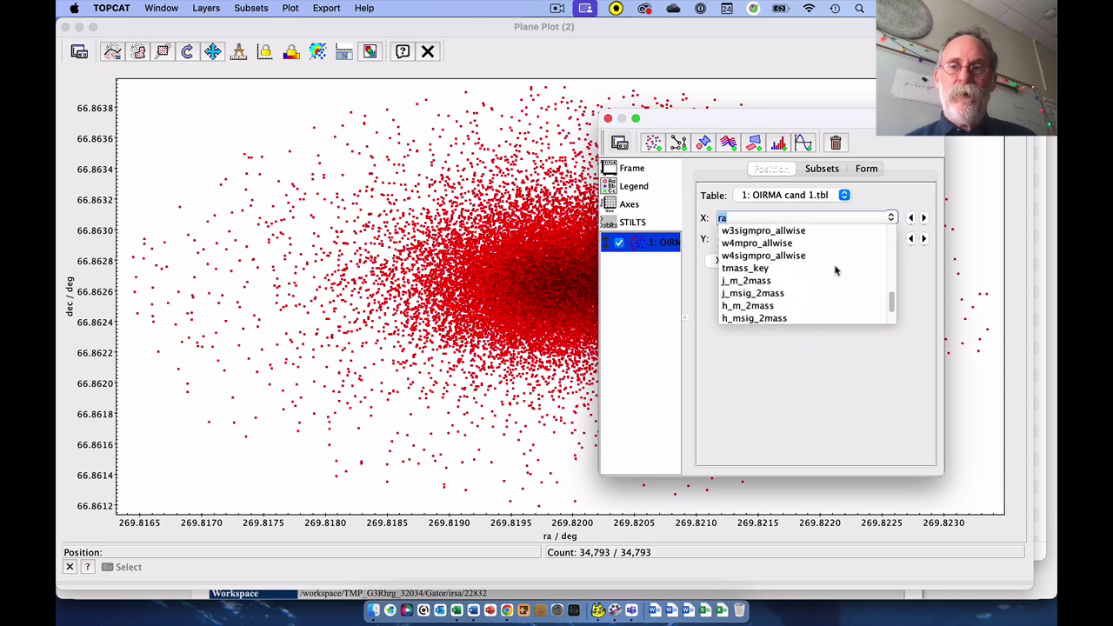
pyautogui.scroll(6, 835, 270)
pyautogui.scroll(10, 834, 271)
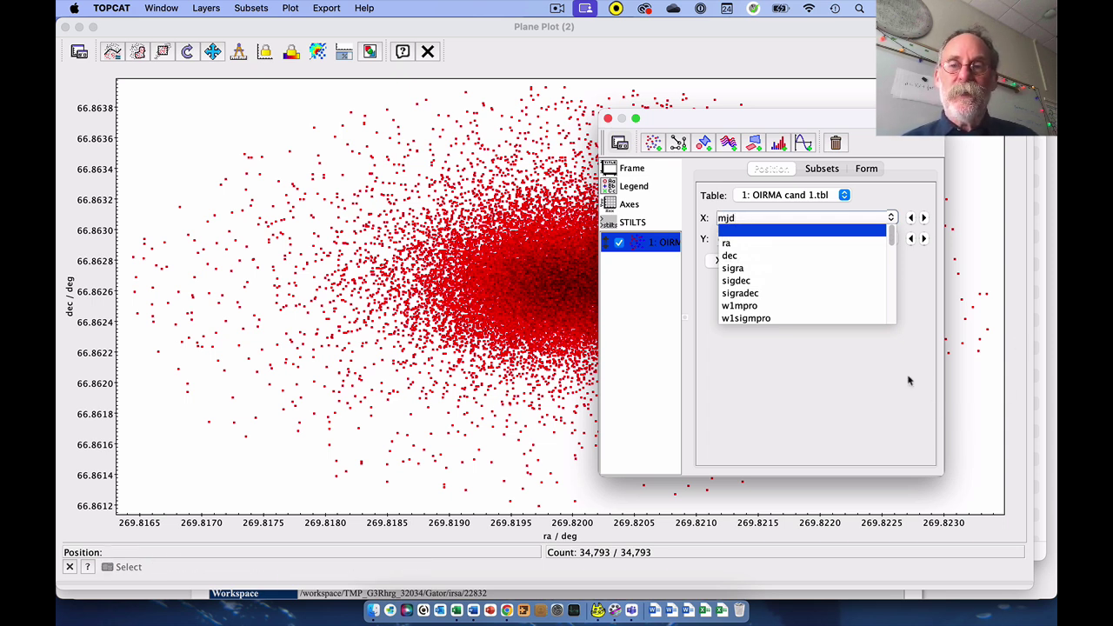
pyautogui.press('Return')
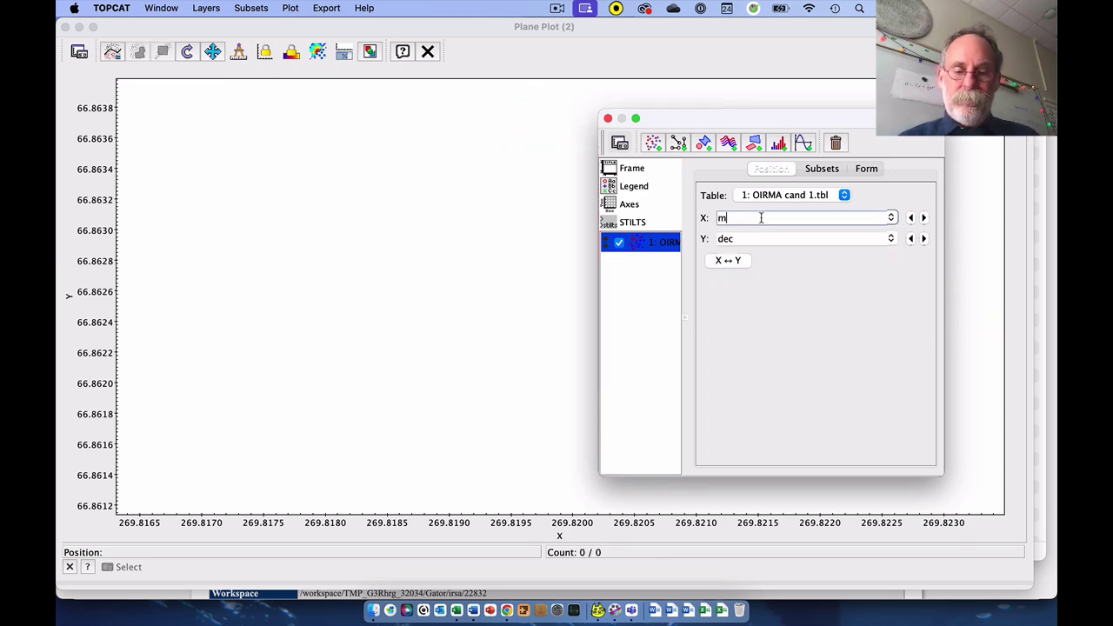
pyautogui.write('mjd')
pyautogui.press('Return')
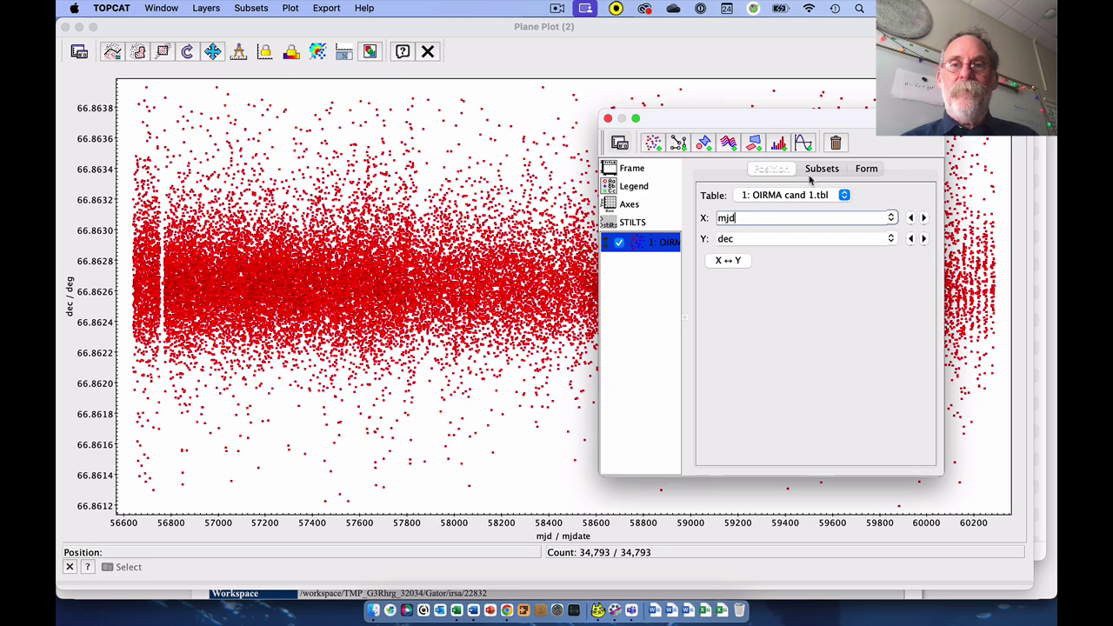
# - Set the layer's Y coordinate to w1mpro, and reposition the floating layer controls over the plot
pyautogui.moveTo(834, 119); pyautogui.dragTo(945, 91)
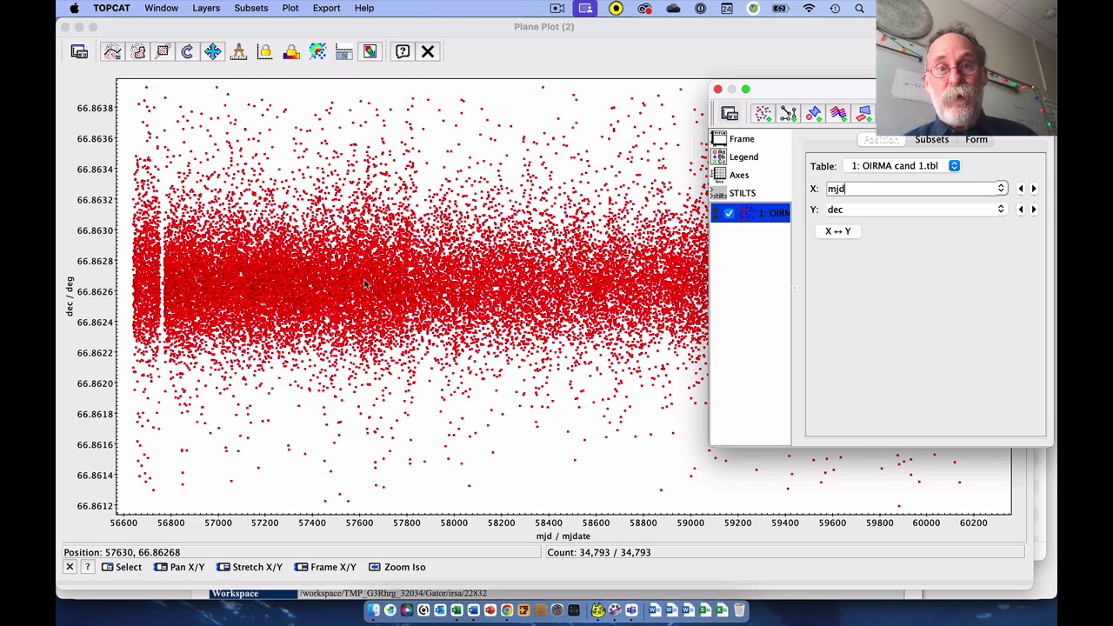
pyautogui.moveTo(869, 91); pyautogui.dragTo(681, 92)
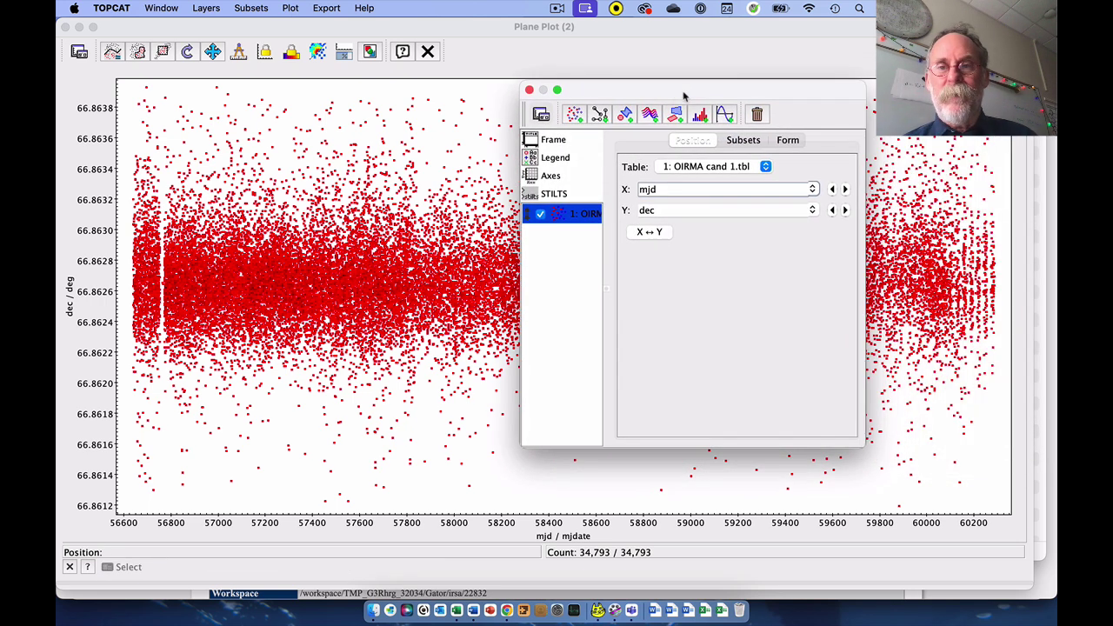
pyautogui.click(811, 211)
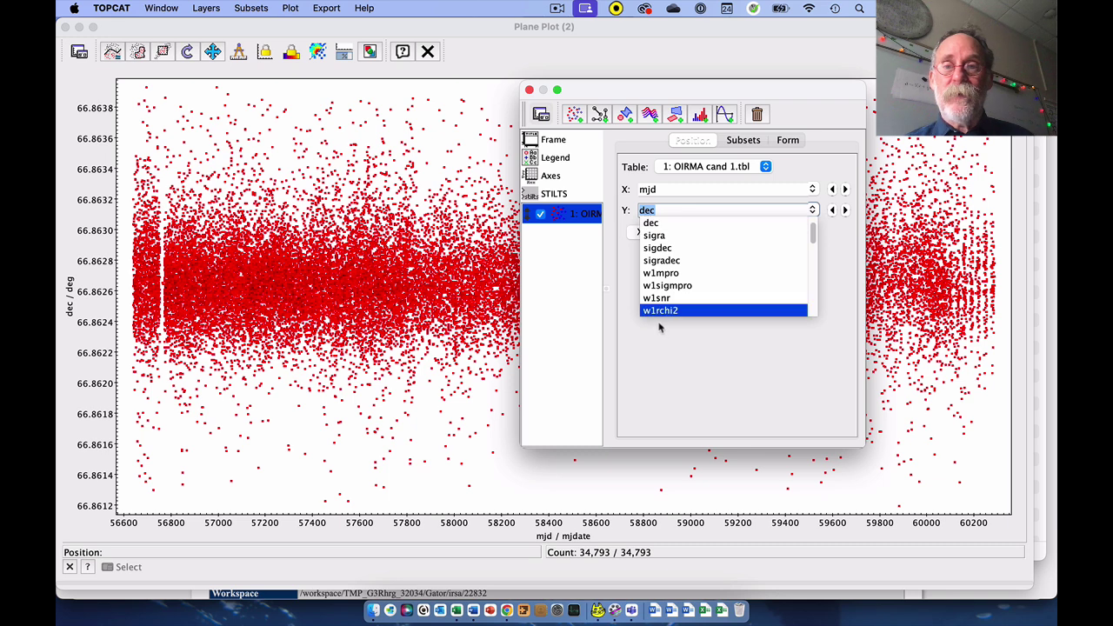
pyautogui.click(675, 273)
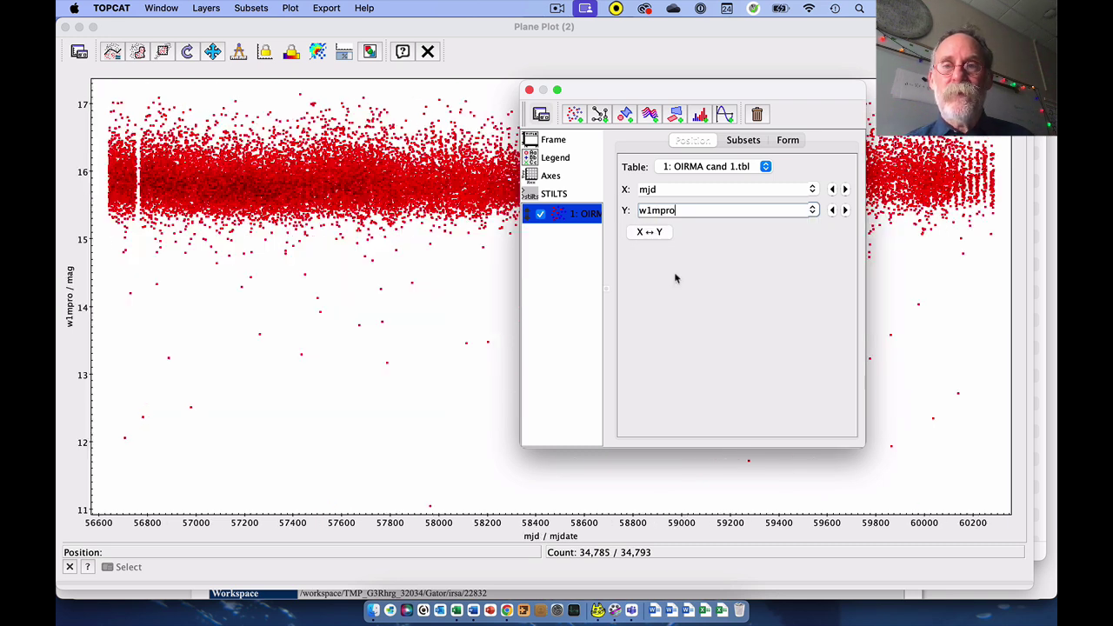
pyautogui.moveTo(738, 89); pyautogui.dragTo(461, 122)
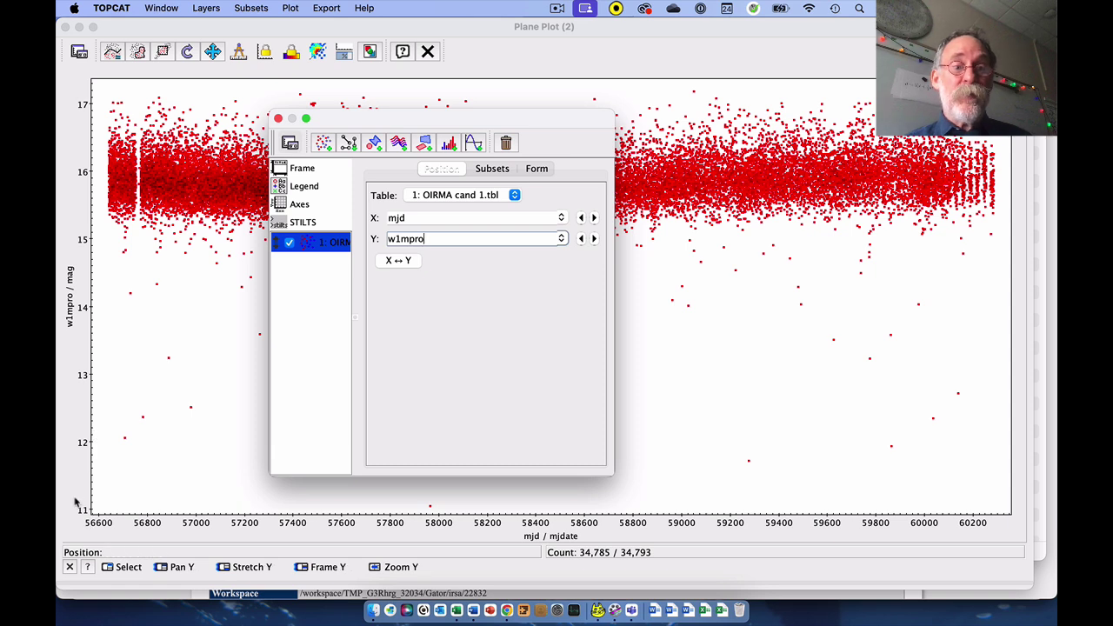
# - Flip the plot's Y axis
pyautogui.click(309, 206)
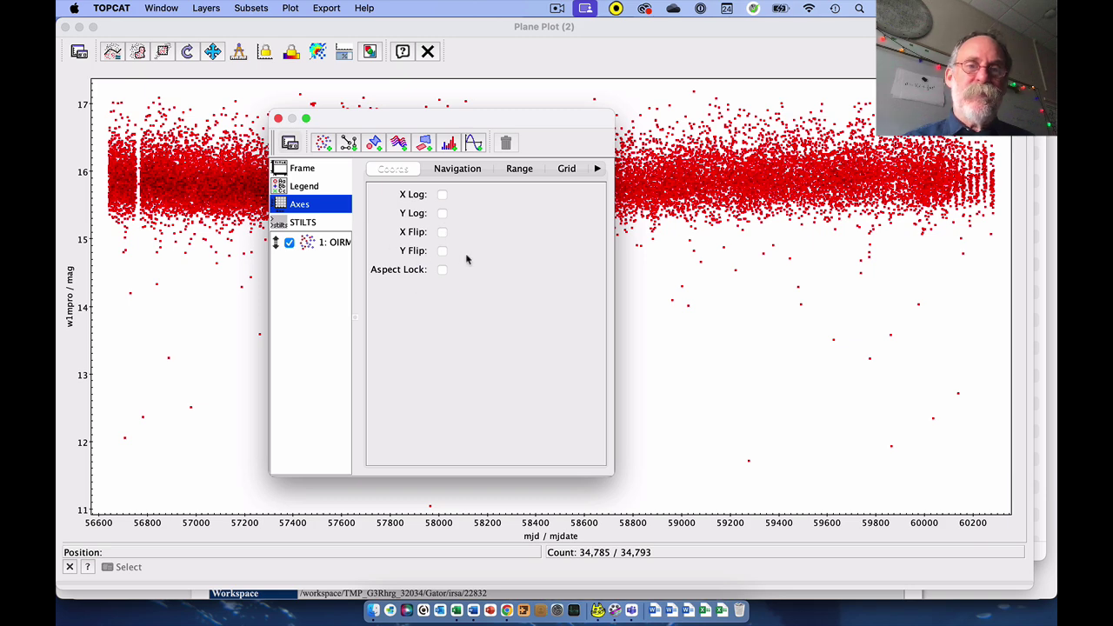
pyautogui.click(442, 251)
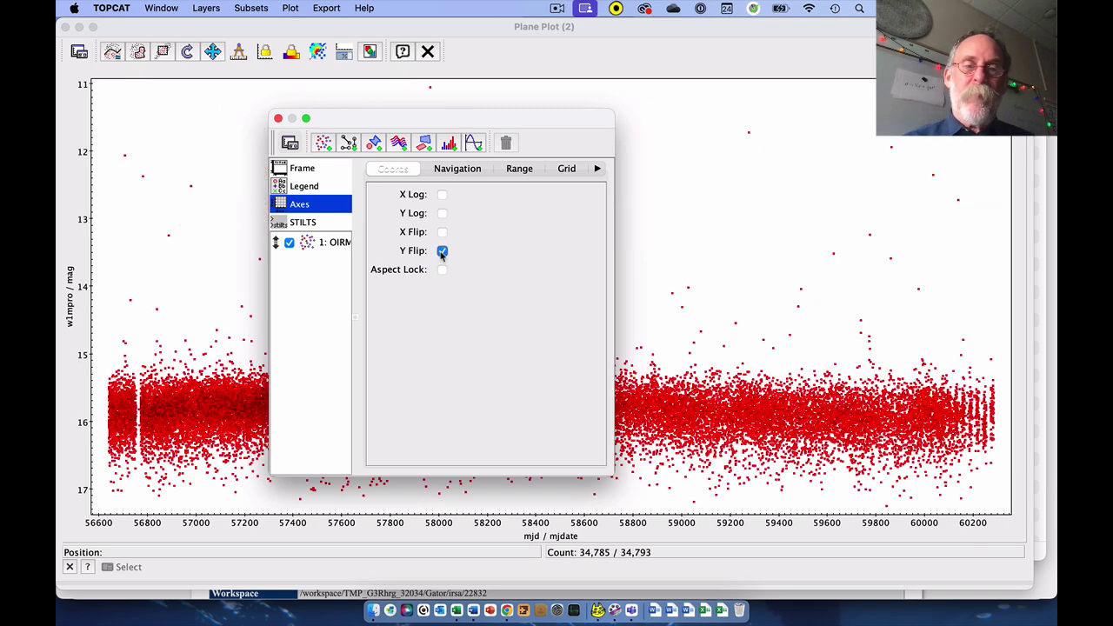
pyautogui.click(441, 250)
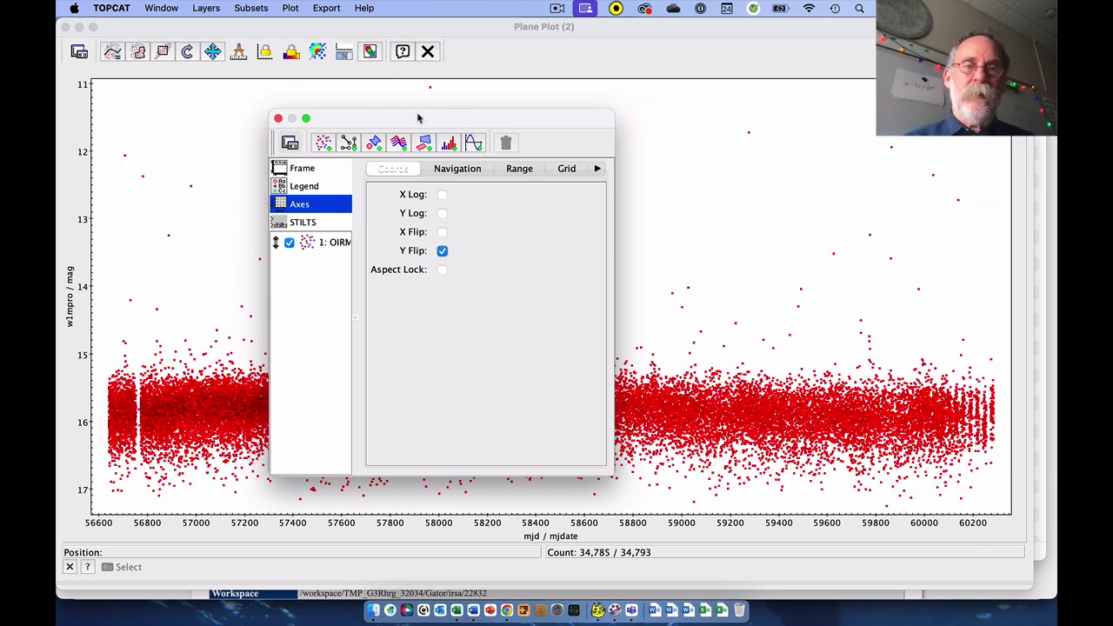
# - Move the floating layer controls clear of the dense data band, and make their window wider and shorter
pyautogui.moveTo(418, 117); pyautogui.dragTo(382, 82)
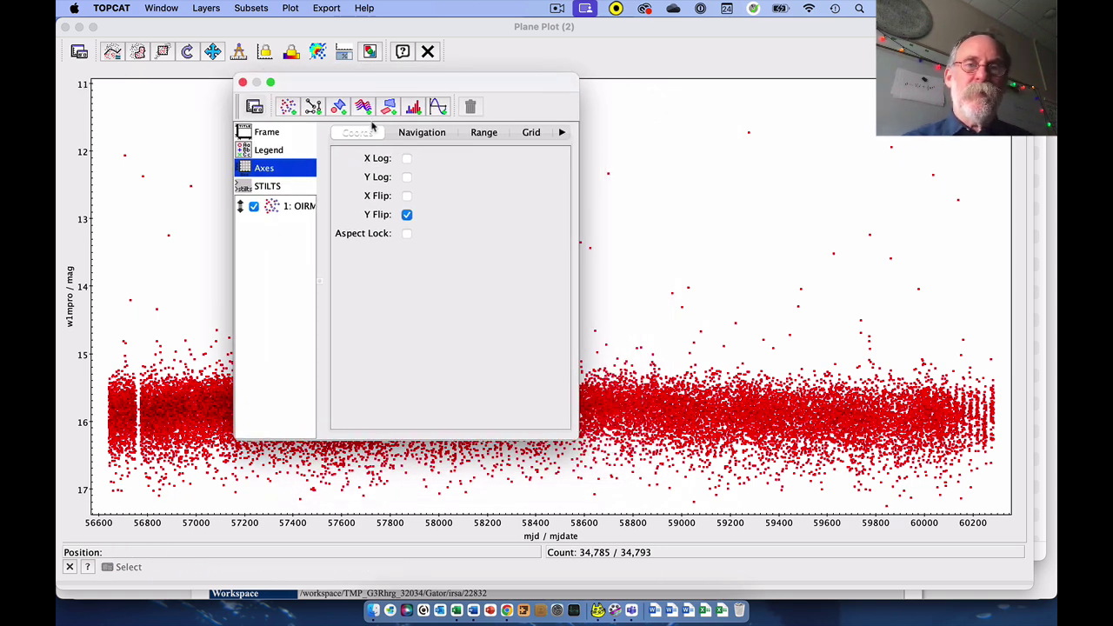
pyautogui.moveTo(373, 88); pyautogui.dragTo(759, 102)
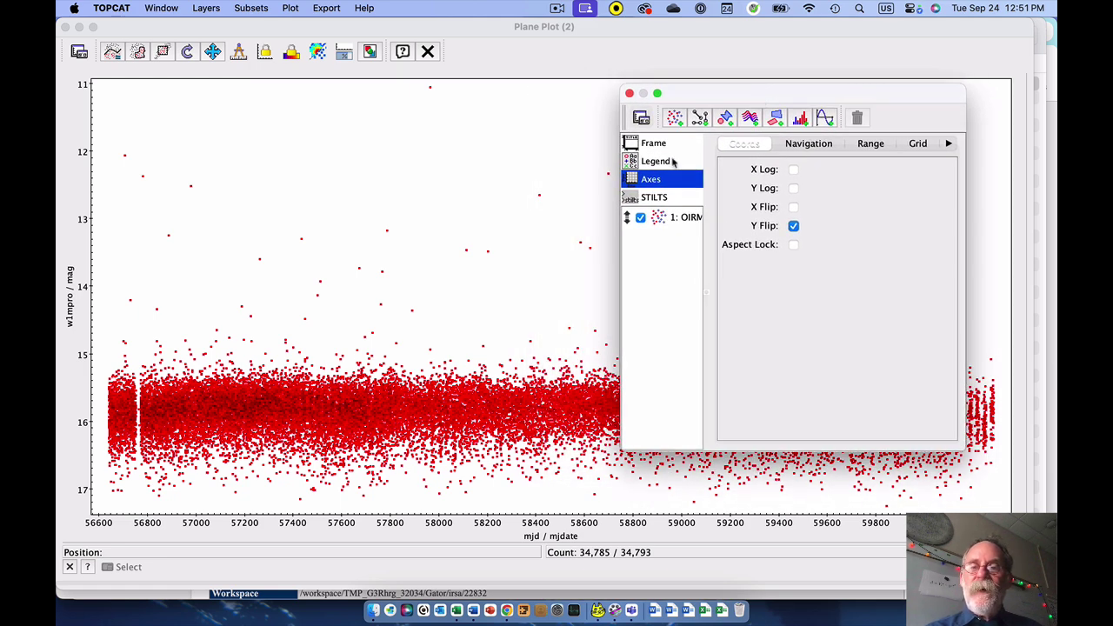
pyautogui.moveTo(706, 97); pyautogui.dragTo(741, 65)
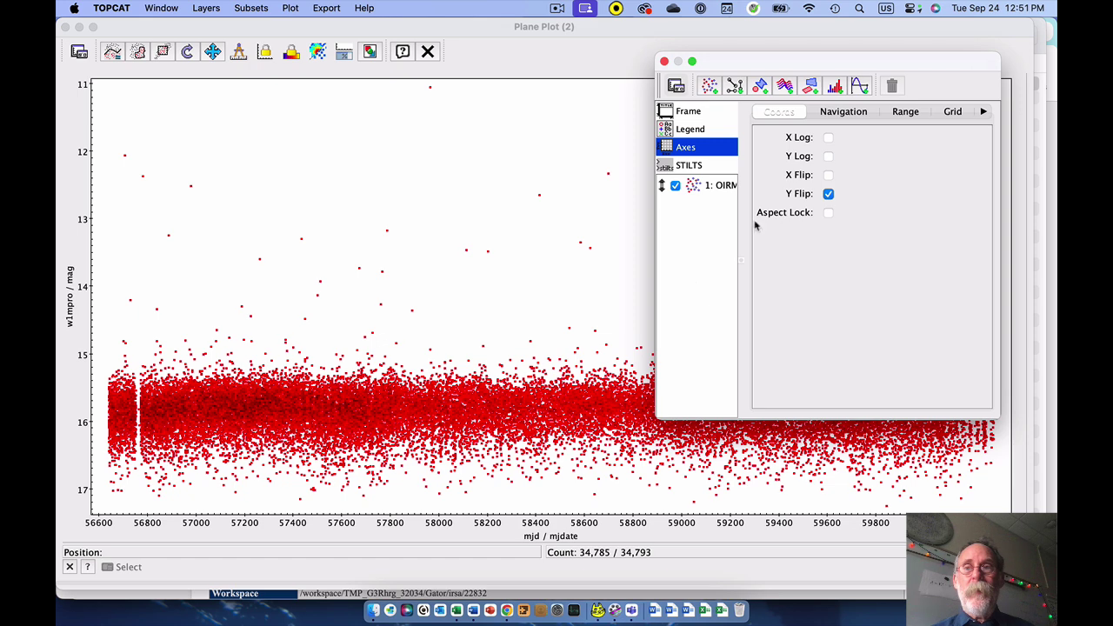
pyautogui.moveTo(886, 62); pyautogui.dragTo(780, 70)
pyautogui.moveTo(883, 424); pyautogui.dragTo(1005, 351)
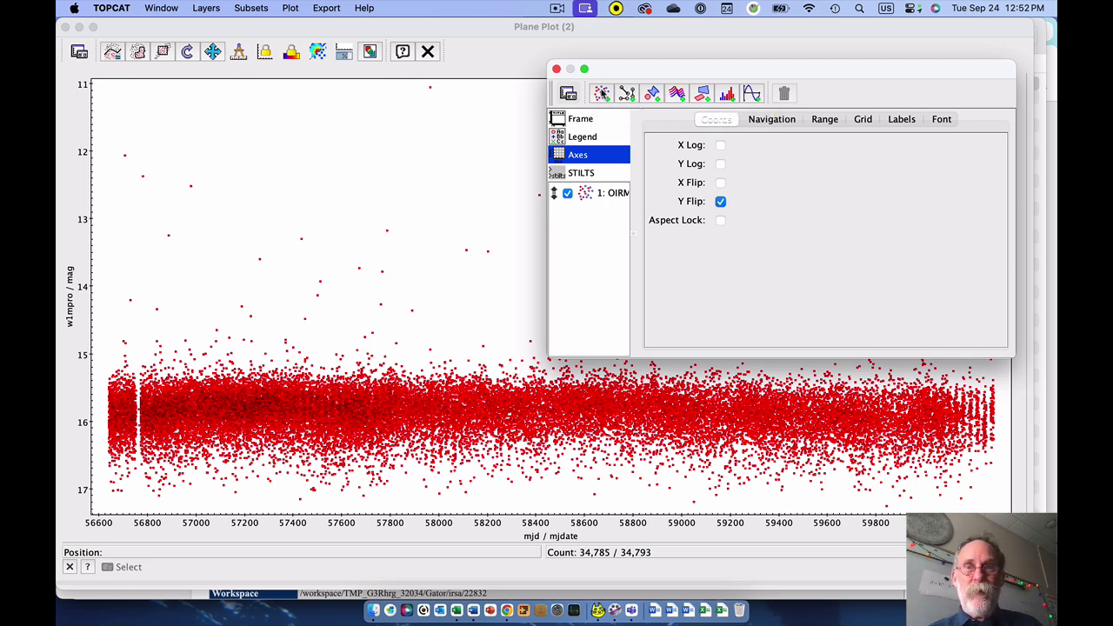
# - Add a second position layer to the plot and assign it the table OIRMA cand 1.tbl
pyautogui.click(602, 93)
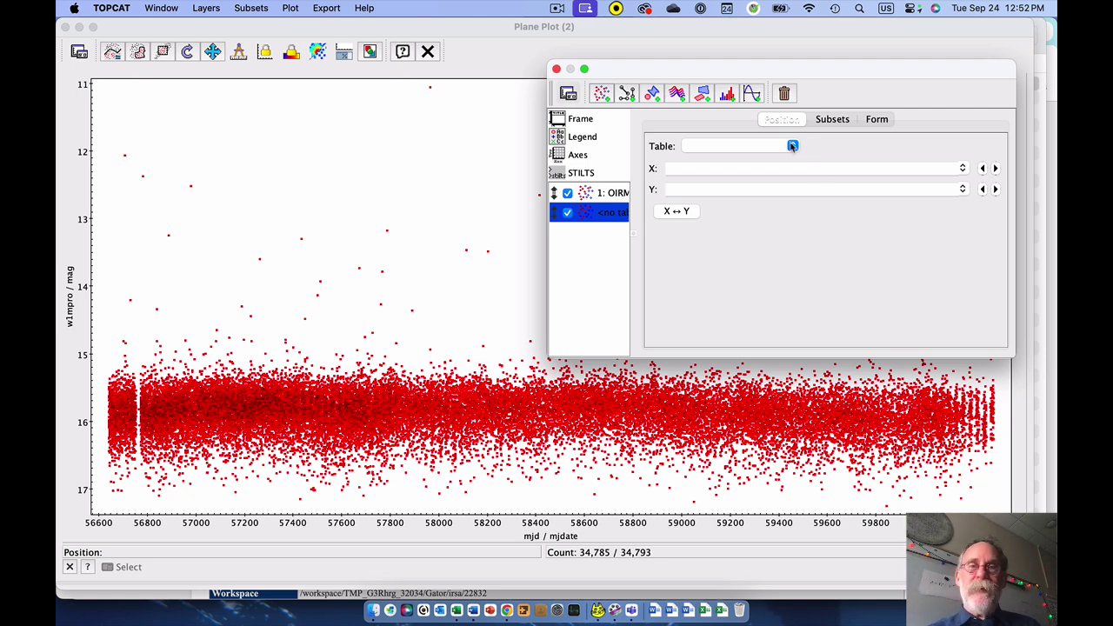
pyautogui.moveTo(465, 31); pyautogui.dragTo(618, 98)
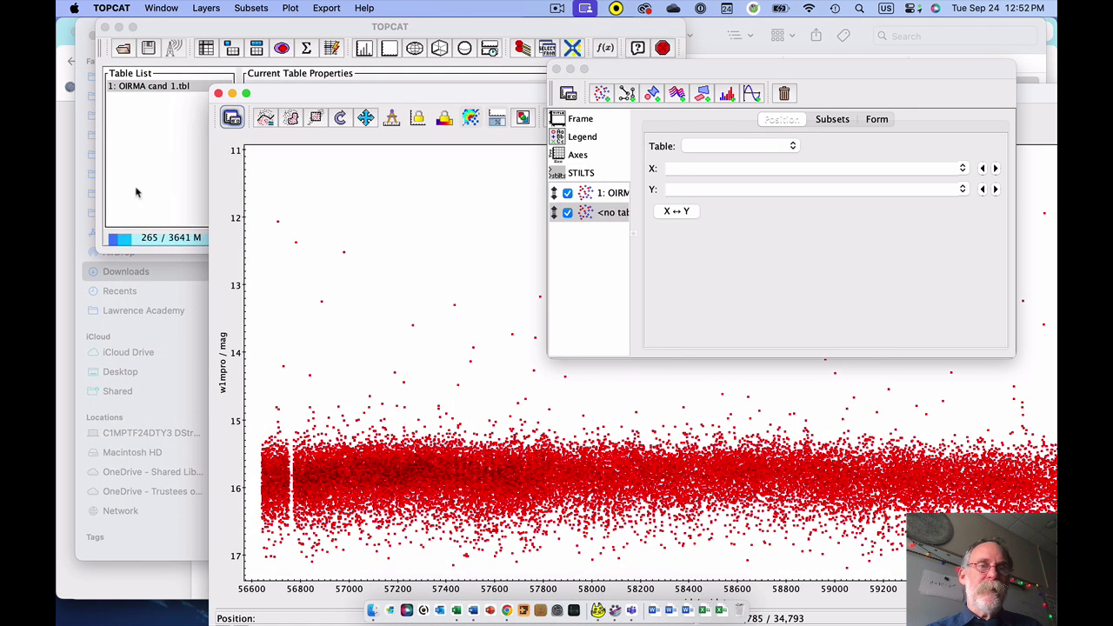
pyautogui.click(144, 190)
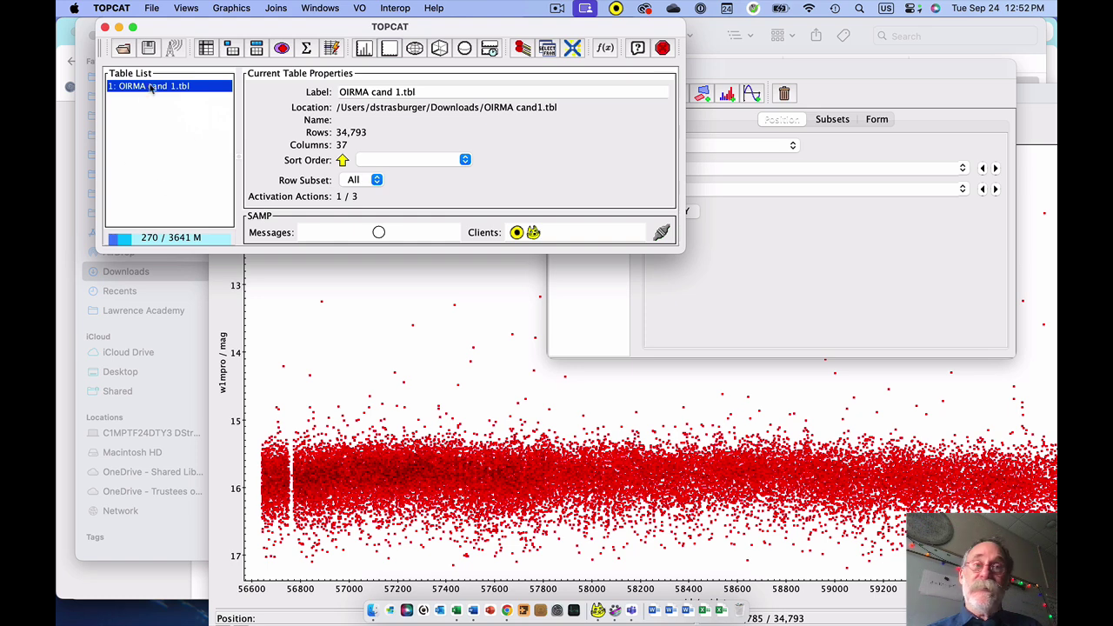
pyautogui.click(774, 296)
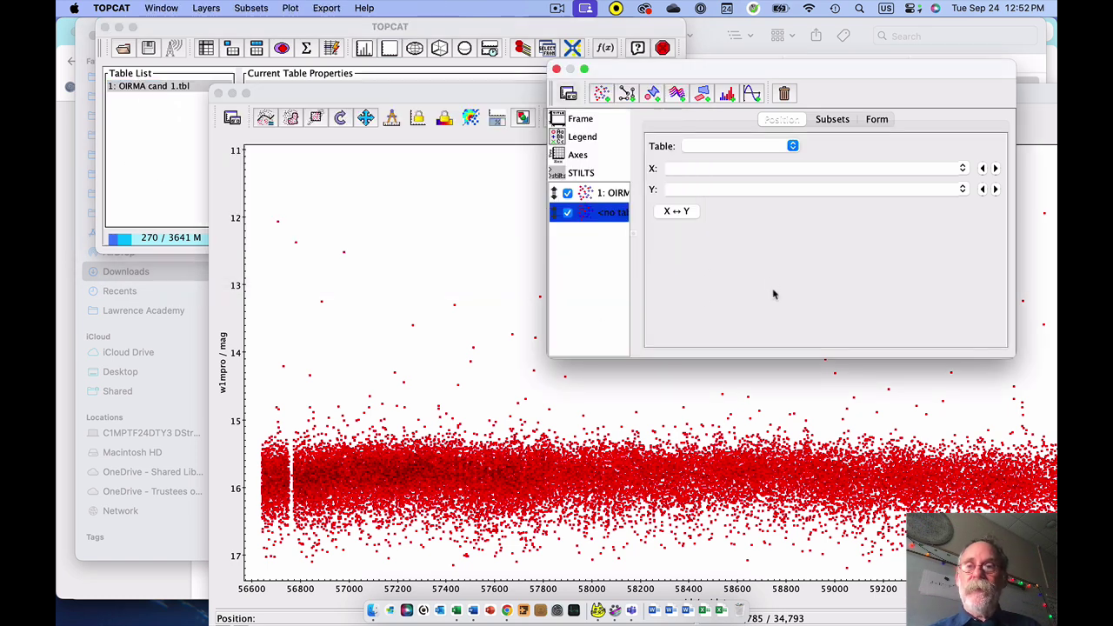
pyautogui.click(789, 145)
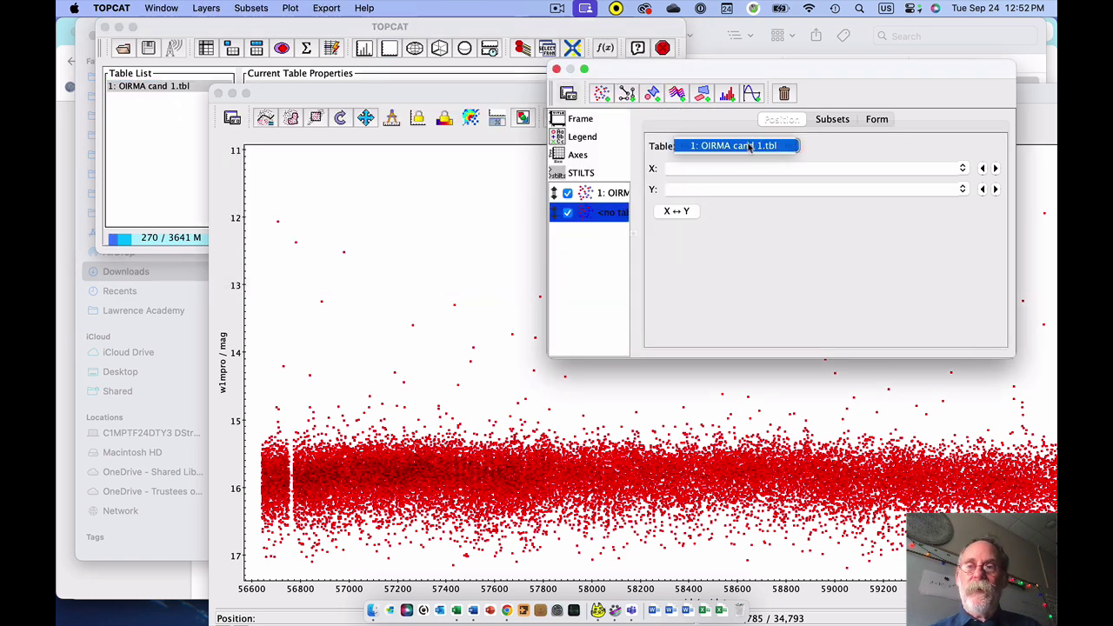
pyautogui.click(749, 145)
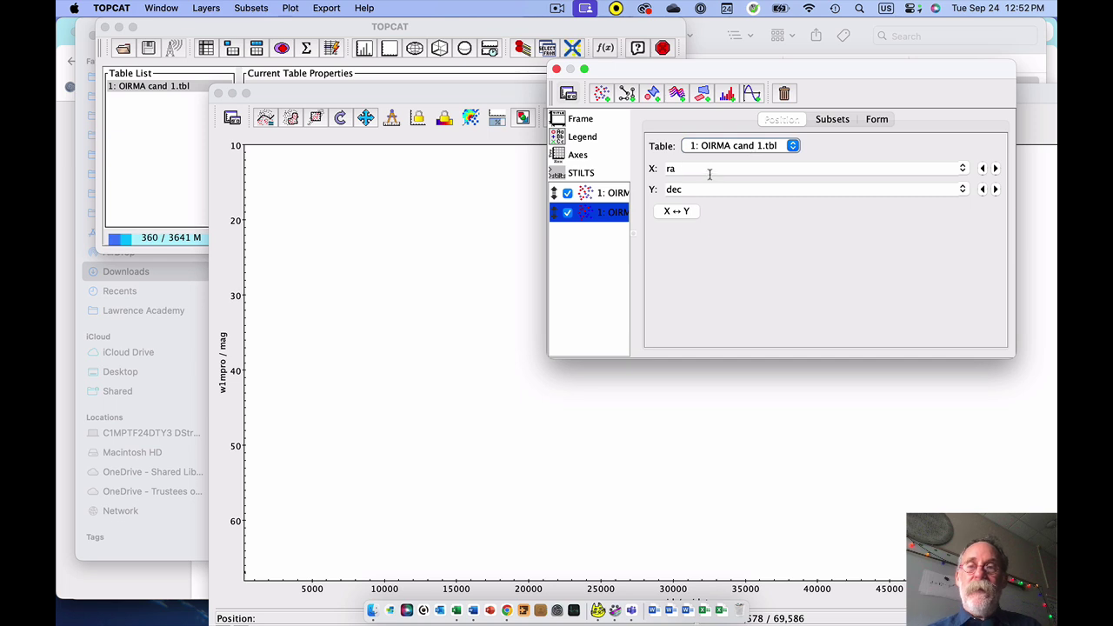
# - Set the new position layer's X coordinate to mjd and its Y coordinate to w2mpro
pyautogui.click(962, 169)
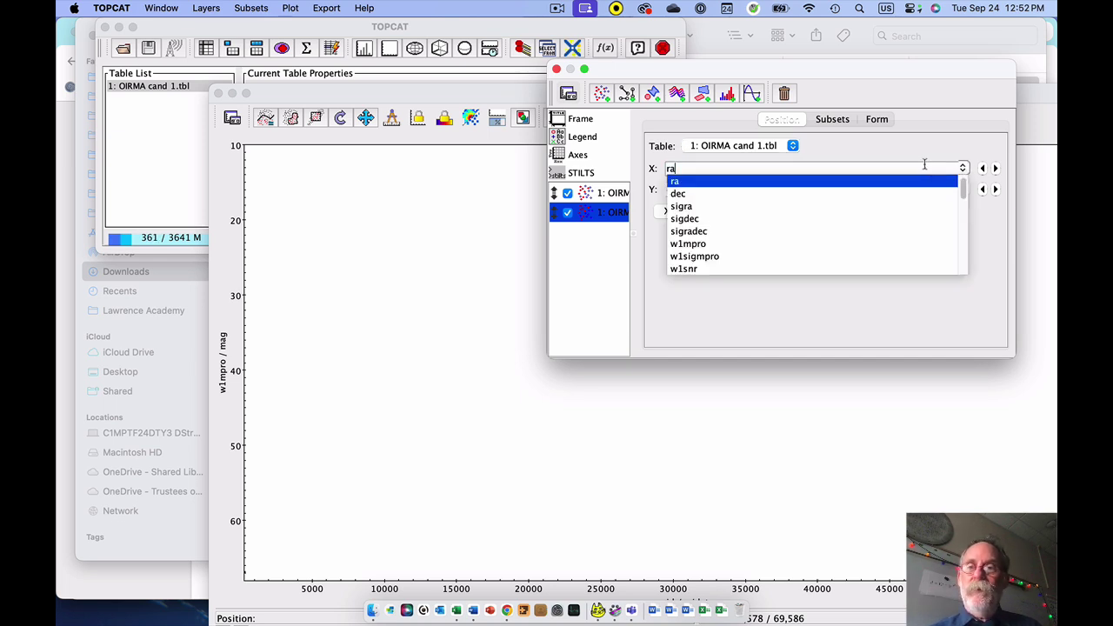
pyautogui.click(883, 310)
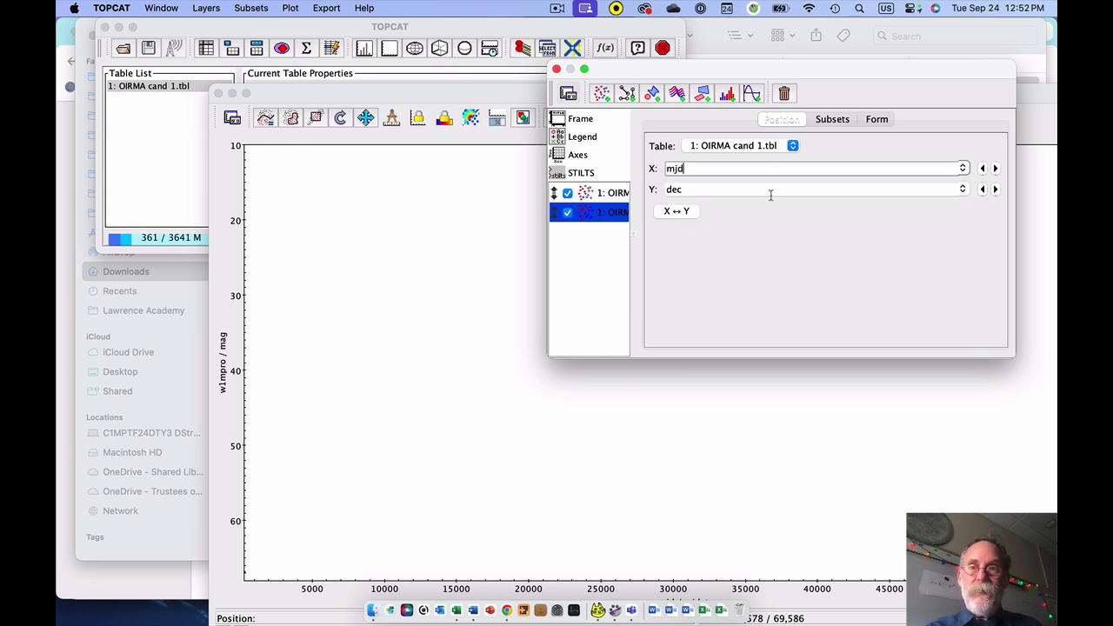
pyautogui.write('mjd')
pyautogui.press('Return')
pyautogui.doubleClick(685, 189)
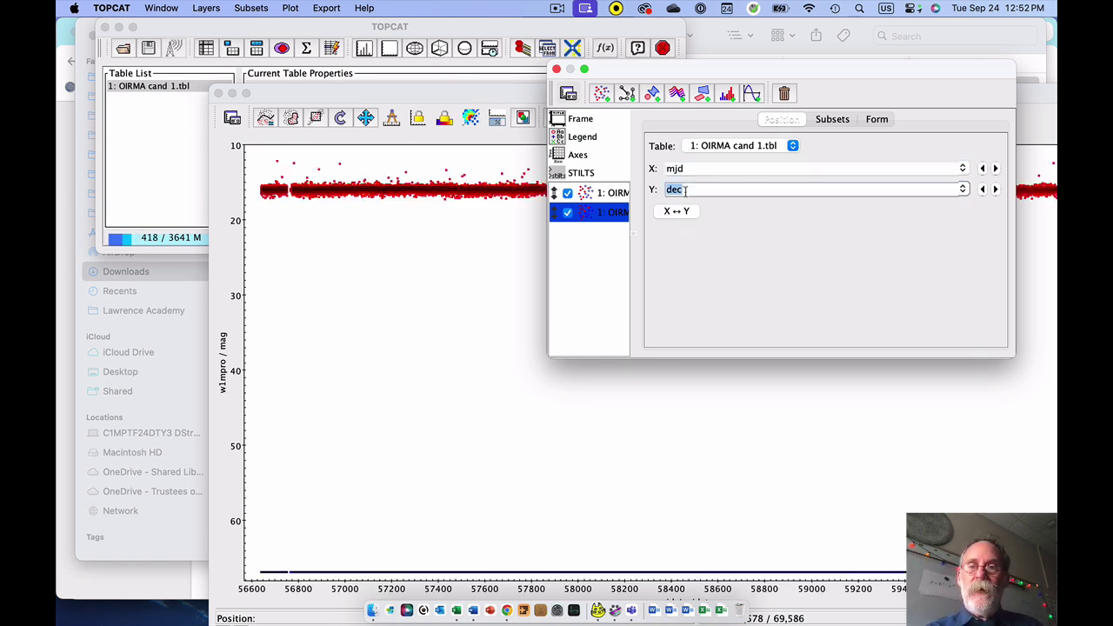
pyautogui.write('w2mpro')
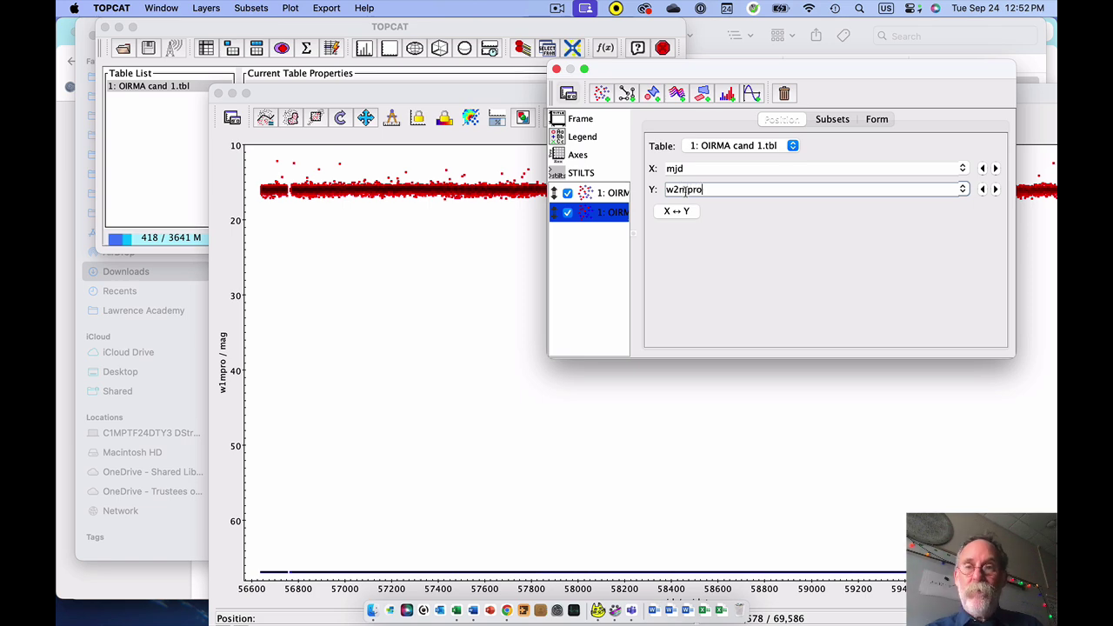
pyautogui.press('Return')
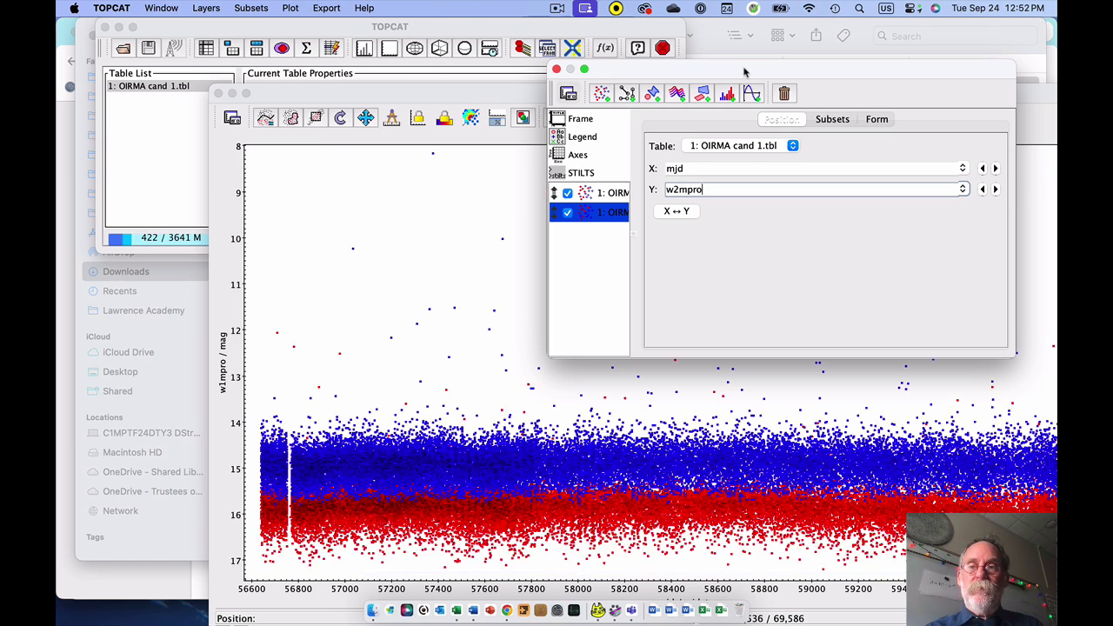
# - Rearrange the plot window and the floating layer controls so both data bands are unobstructed
pyautogui.moveTo(744, 73); pyautogui.dragTo(775, 30)
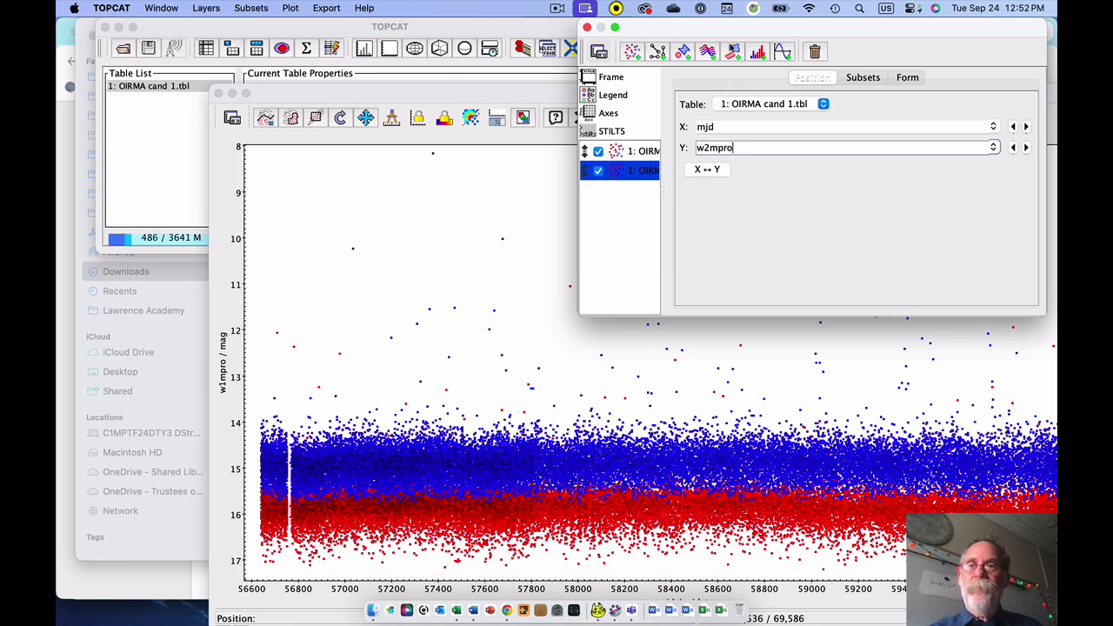
pyautogui.moveTo(406, 91); pyautogui.dragTo(267, 12)
pyautogui.moveTo(761, 24); pyautogui.dragTo(1048, 230)
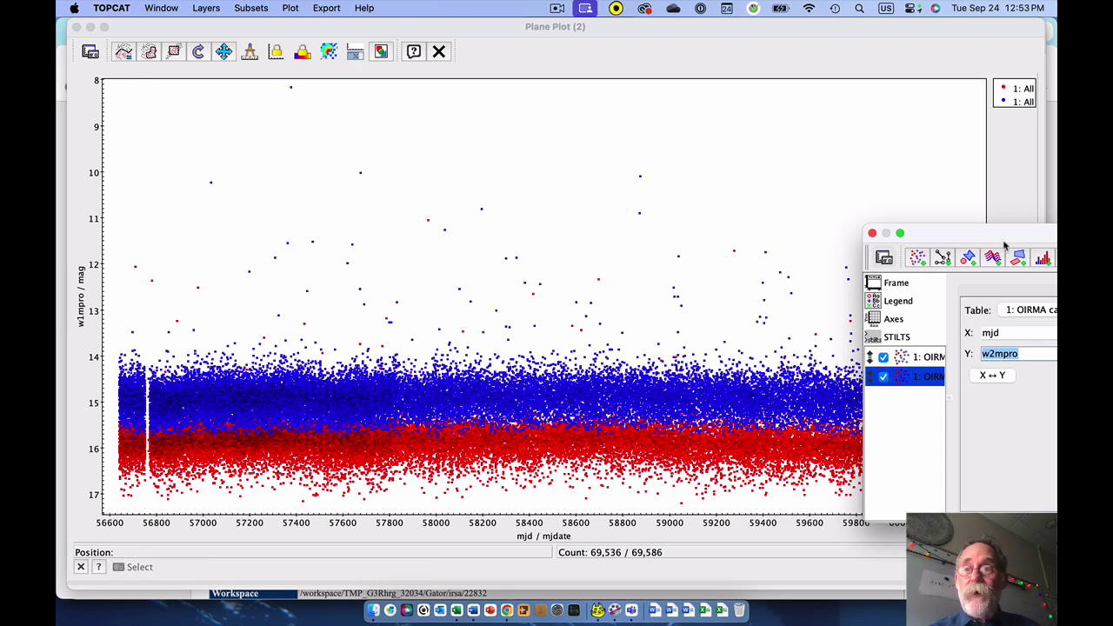
pyautogui.moveTo(1002, 236); pyautogui.dragTo(676, 33)
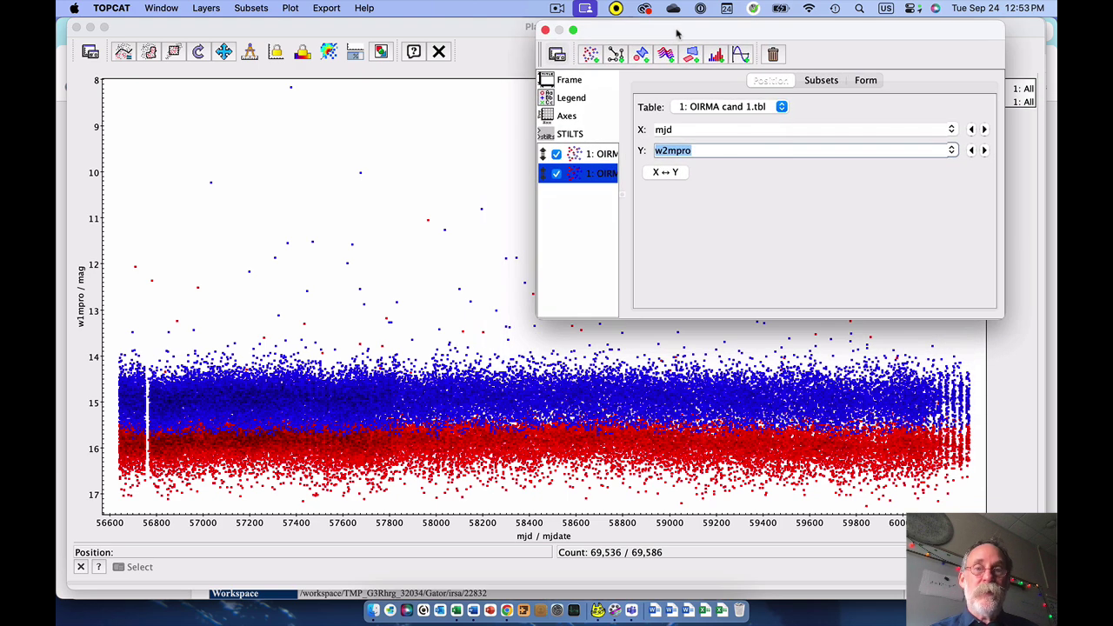
# - Set the plot axes' minimum Y range to 13
pyautogui.click(566, 117)
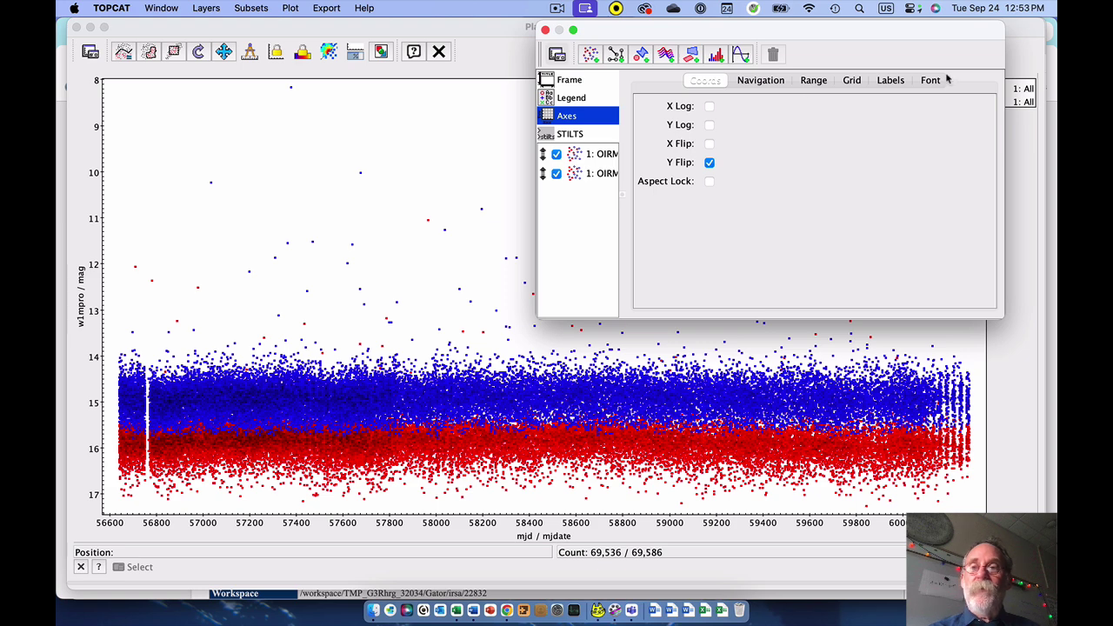
pyautogui.click(814, 81)
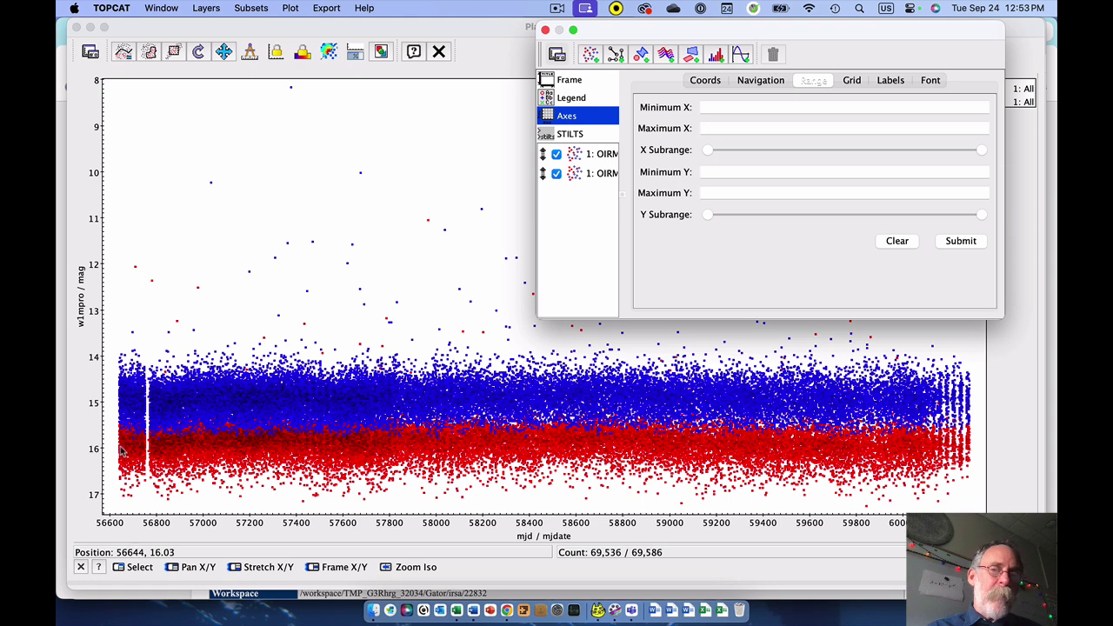
pyautogui.click(715, 172)
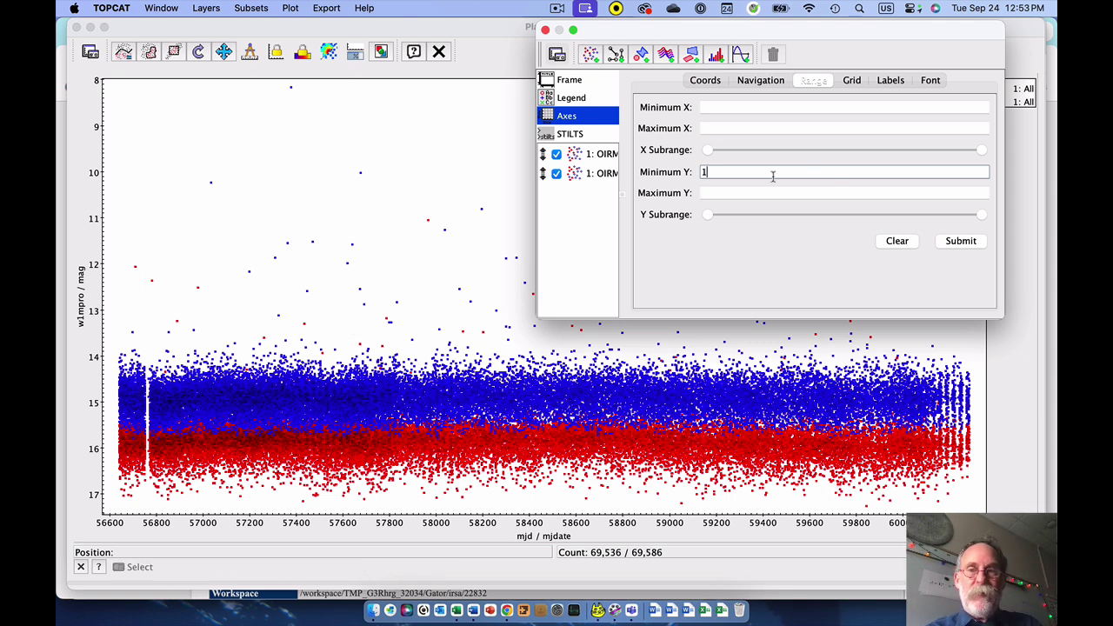
pyautogui.press('Return')
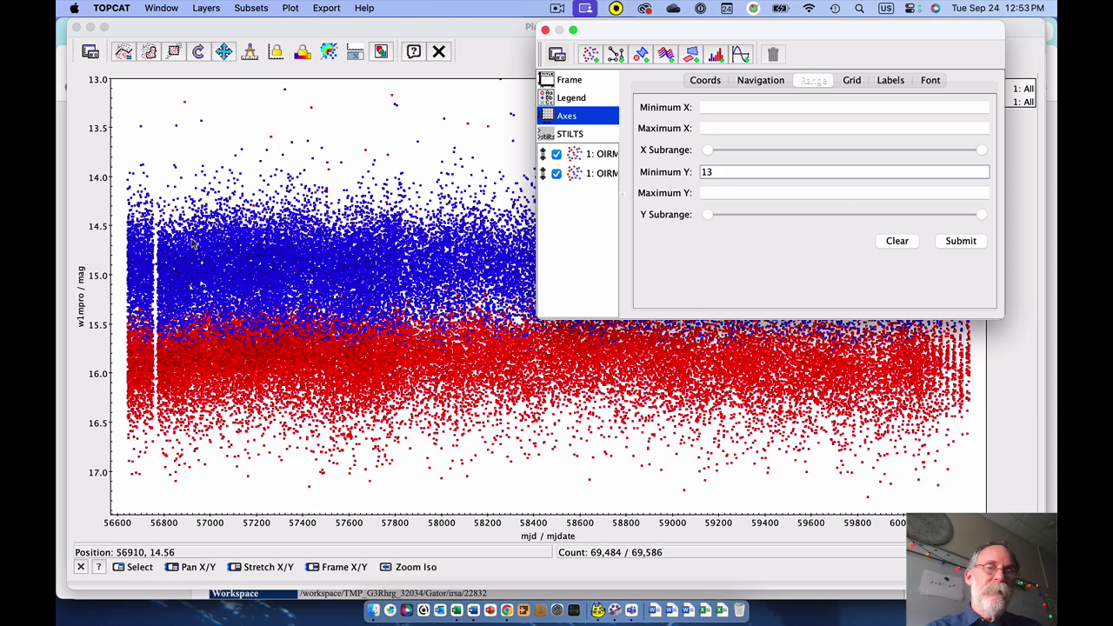
# - Move the floating layer controls across the plot and dock them back into the plot window
pyautogui.moveTo(713, 30); pyautogui.dragTo(775, 114)
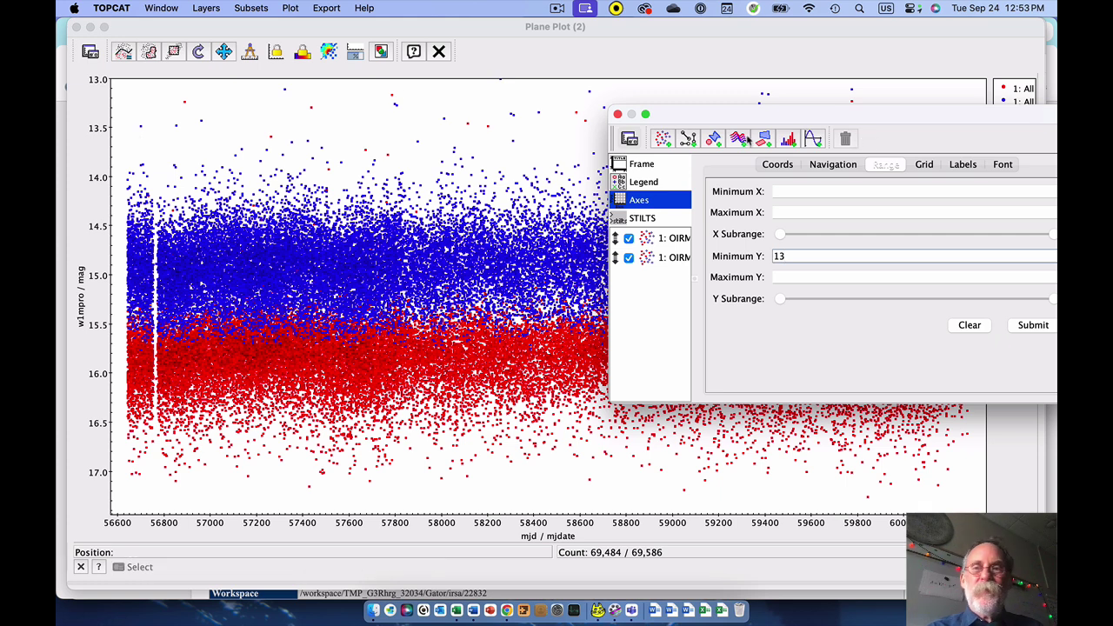
pyautogui.moveTo(724, 117); pyautogui.dragTo(529, 246)
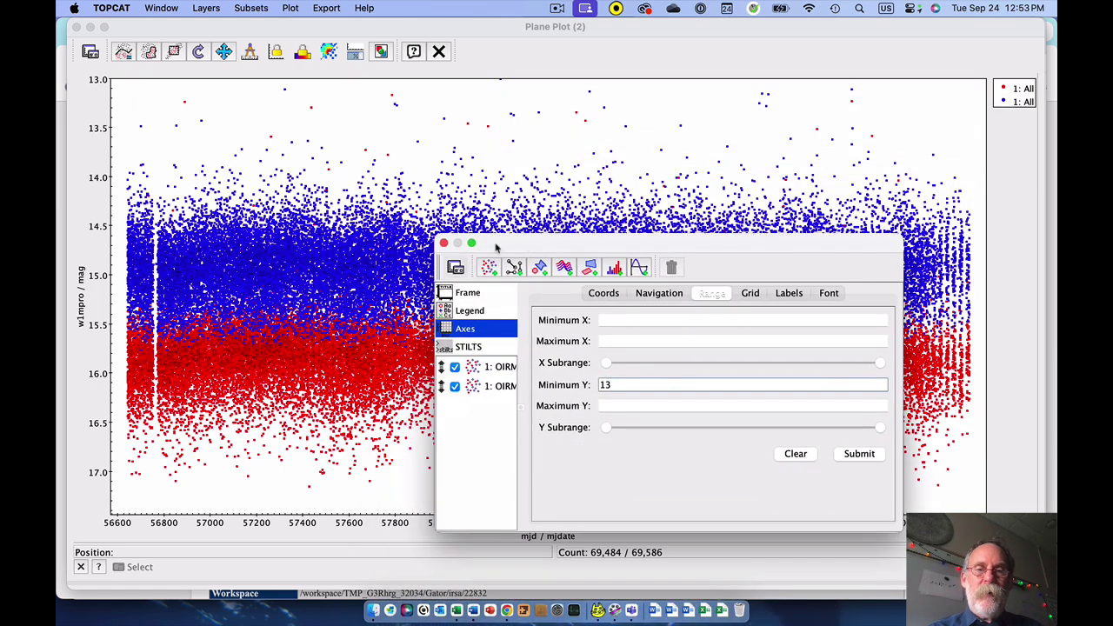
pyautogui.click(451, 262)
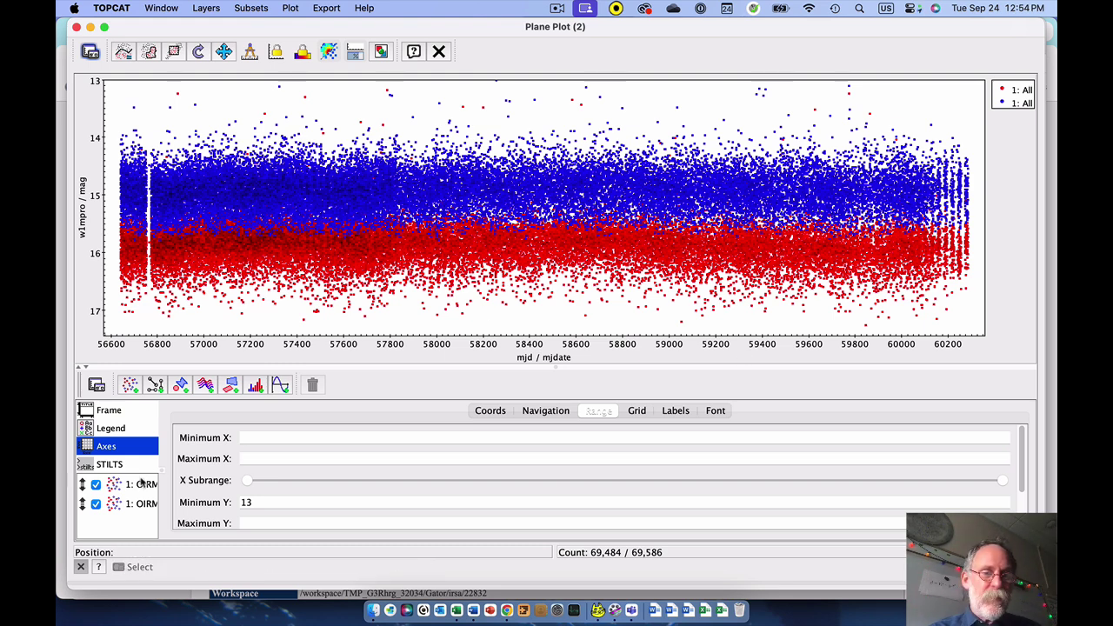
# - Change the shading mode of the w1mpro layer to transparent
pyautogui.click(147, 486)
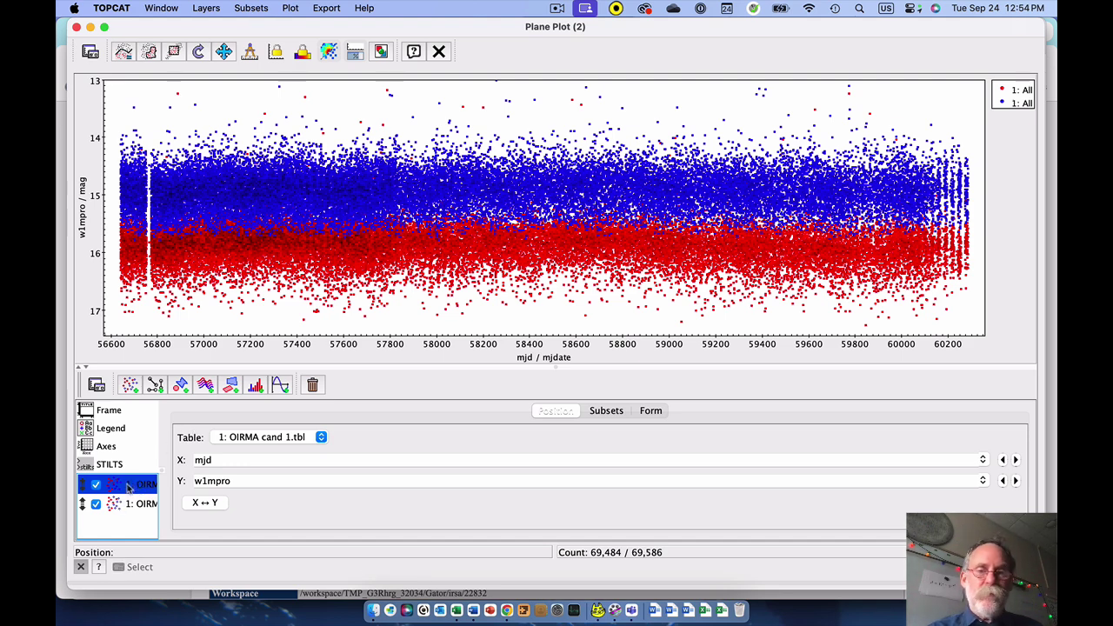
pyautogui.click(651, 411)
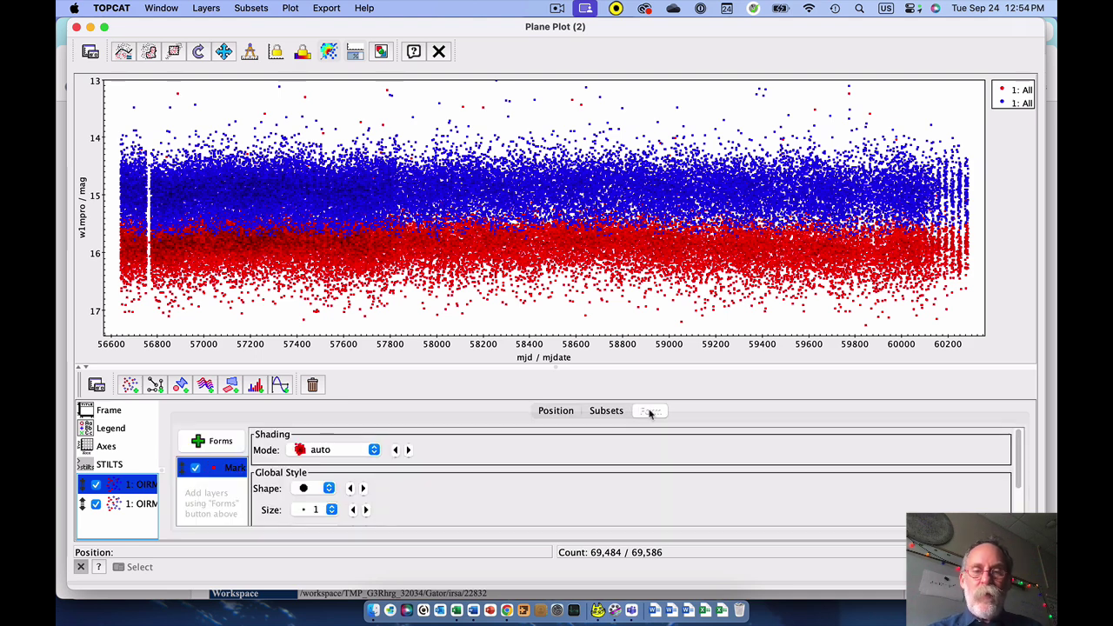
pyautogui.click(374, 450)
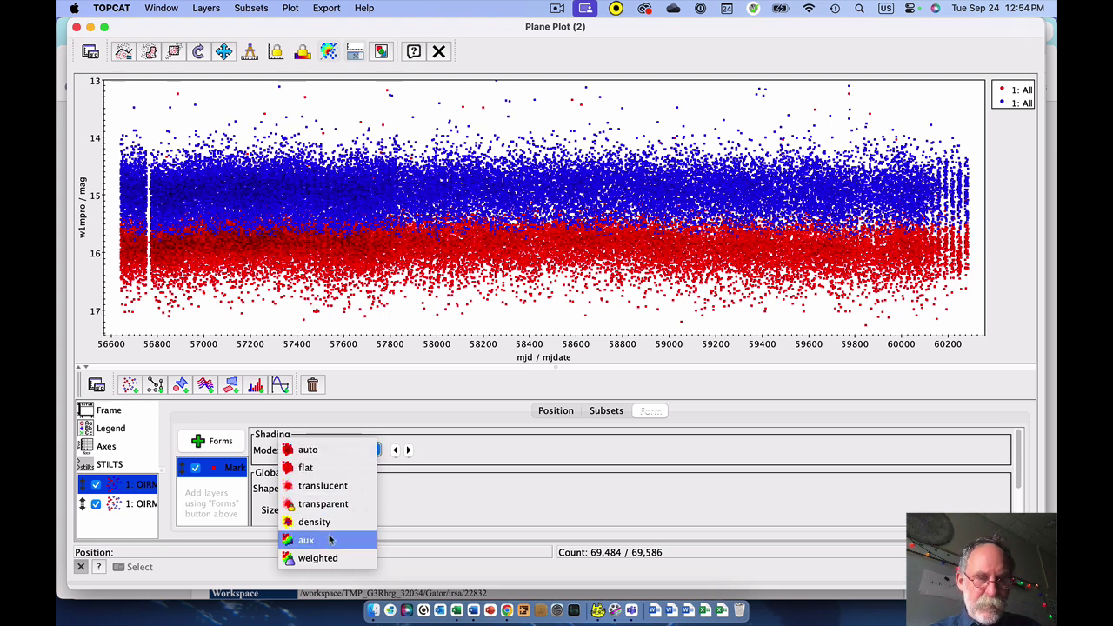
pyautogui.click(332, 505)
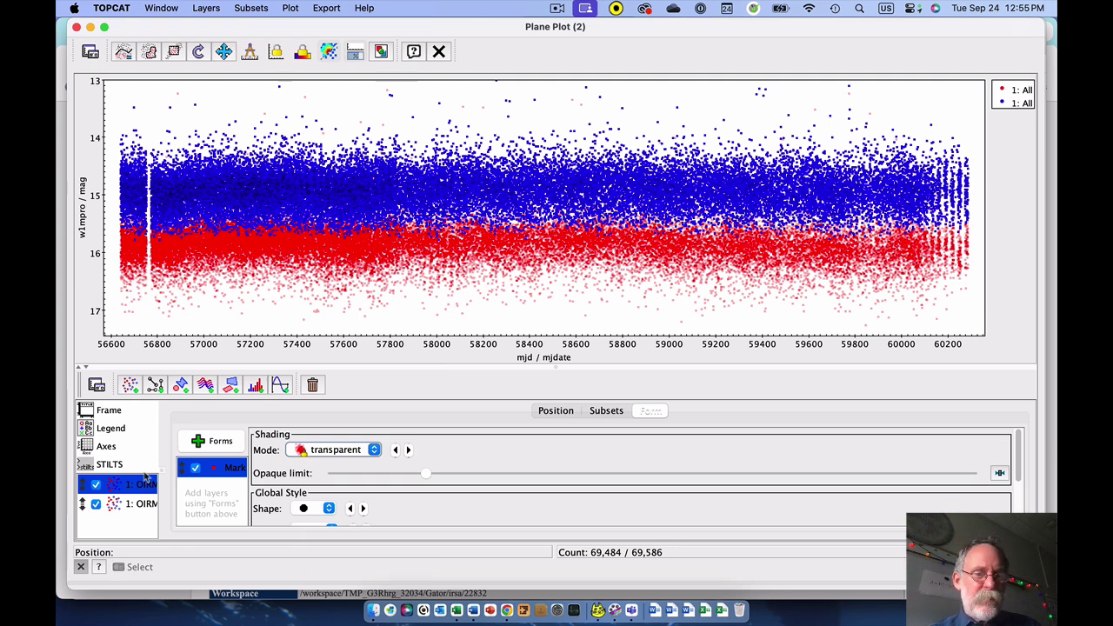
# - Change the shading mode of the w2mpro layer to transparent
pyautogui.click(135, 505)
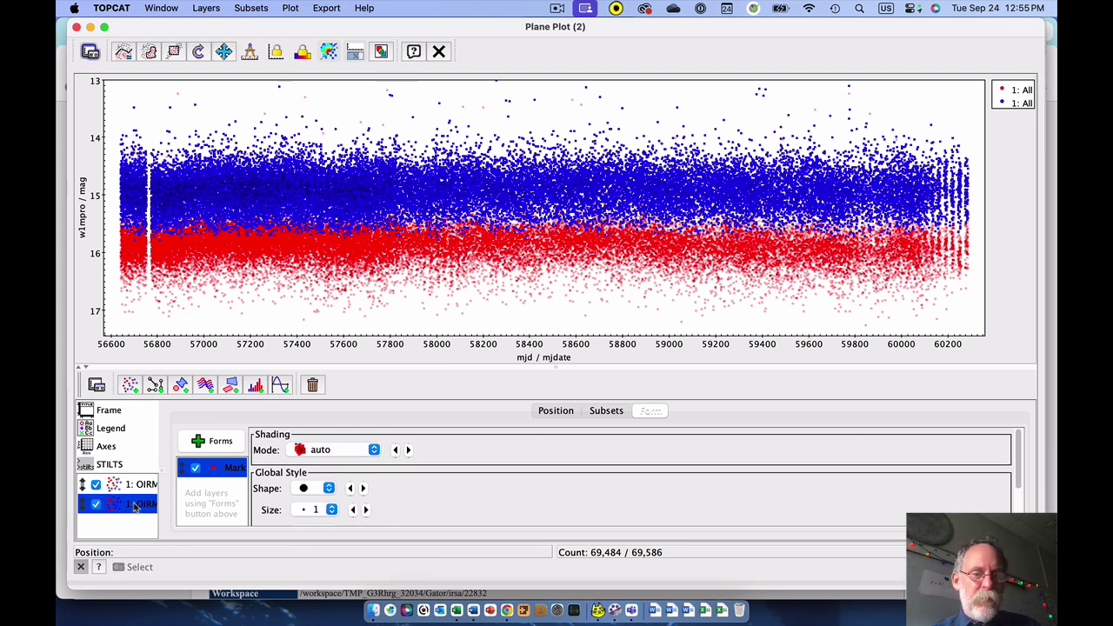
pyautogui.click(338, 449)
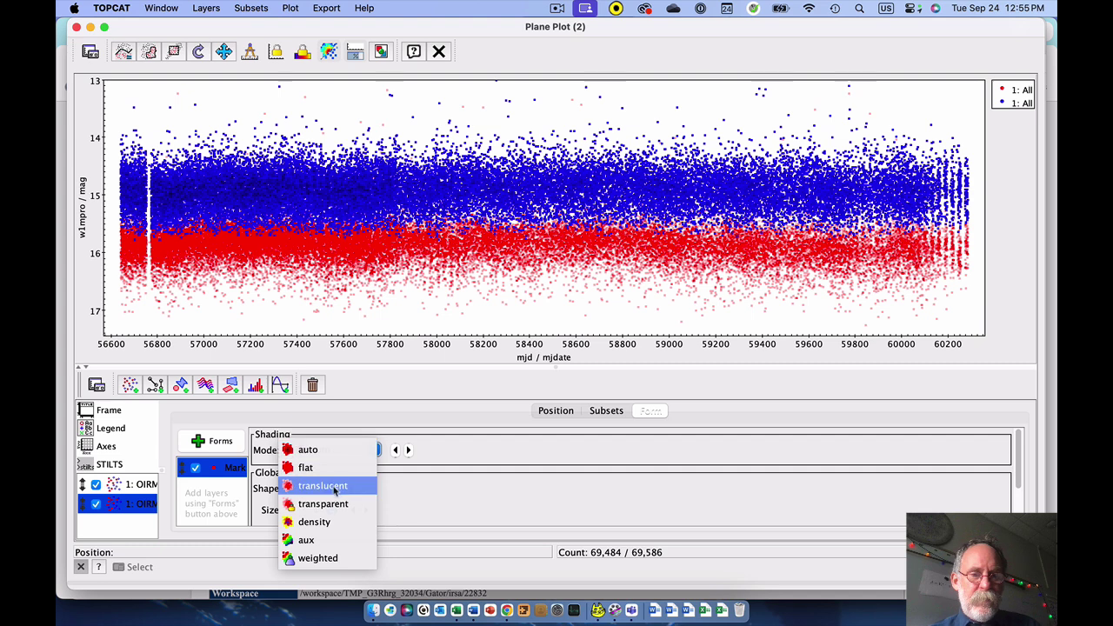
pyautogui.click(323, 503)
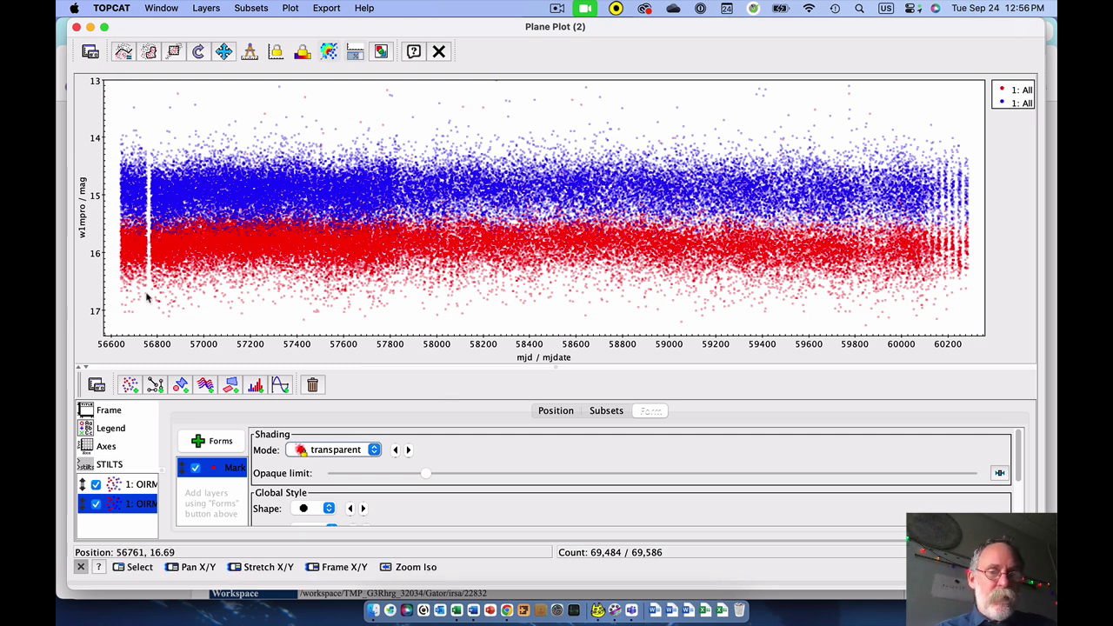
# - Detach the layer controls into a floating window and enlarge it
pyautogui.click(97, 385)
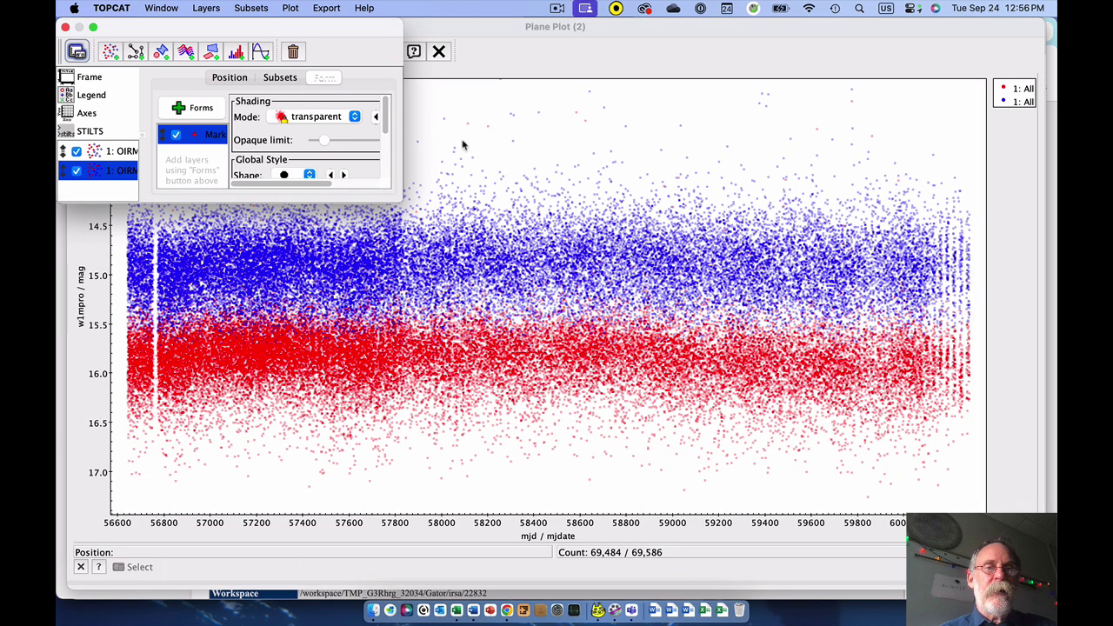
pyautogui.moveTo(396, 200); pyautogui.dragTo(524, 532)
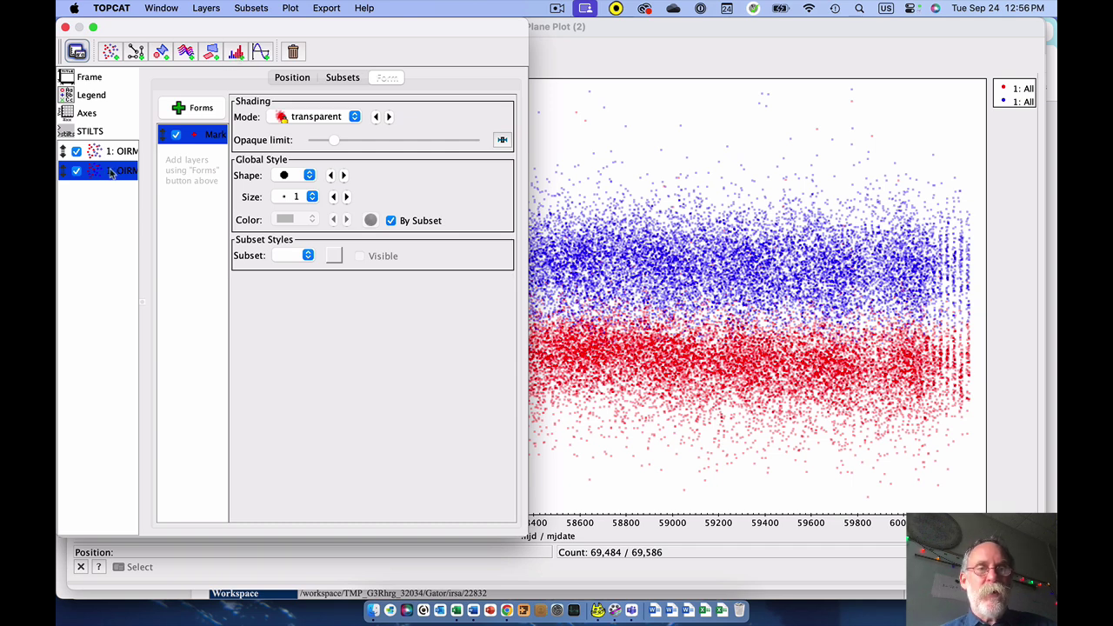
# - Add a histogram layer for the OIRMA cand 1.tbl table with X set to mjd and the weight set to w1mpro
pyautogui.click(236, 53)
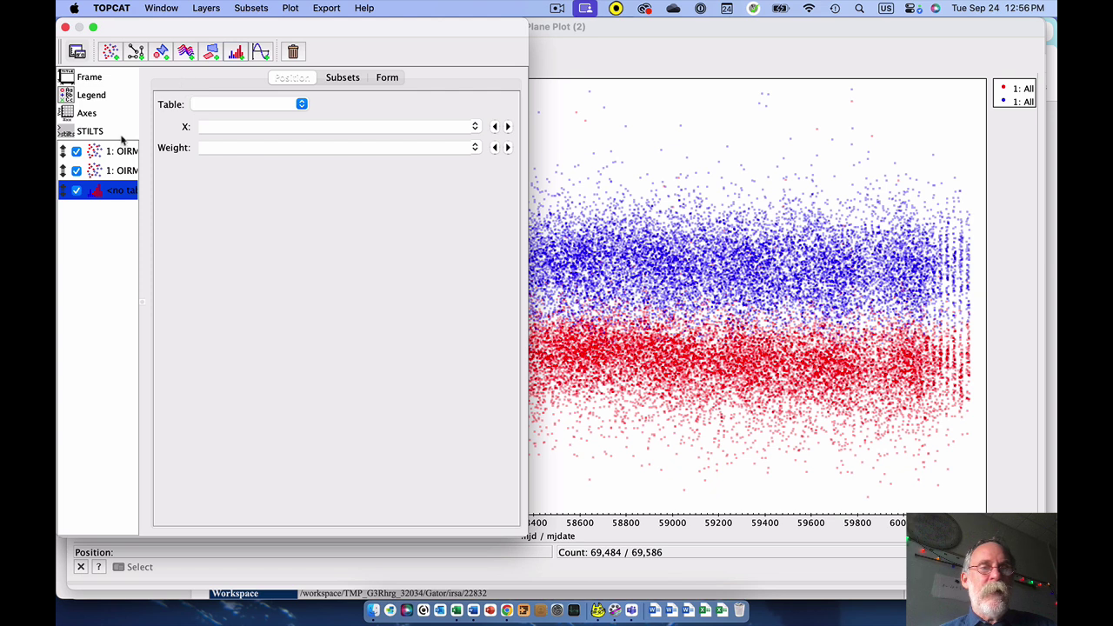
pyautogui.click(242, 105)
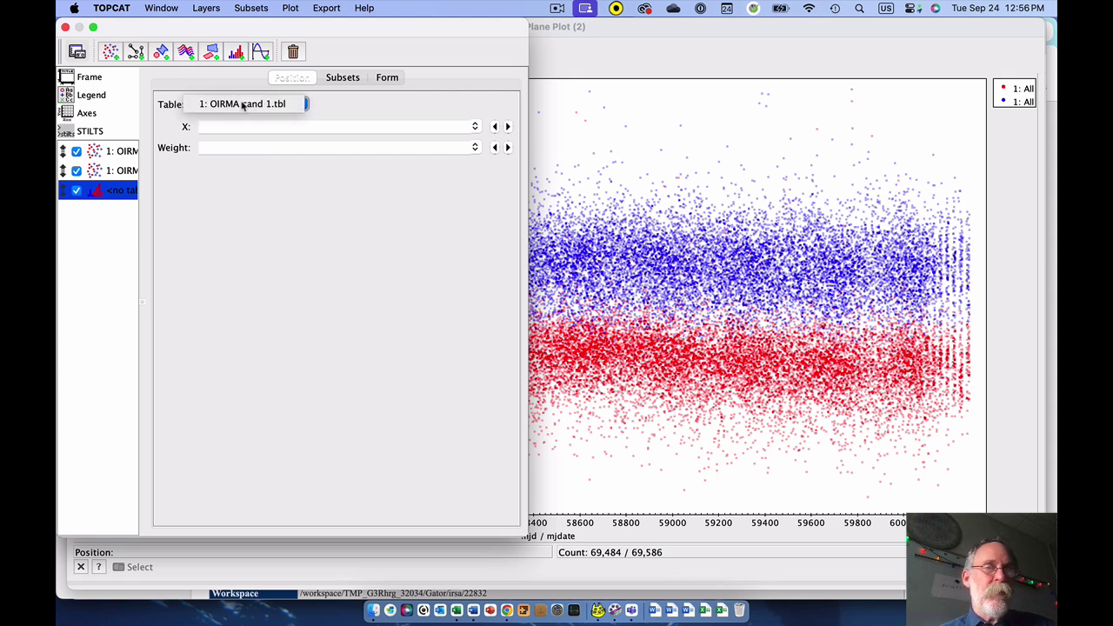
pyautogui.click(237, 105)
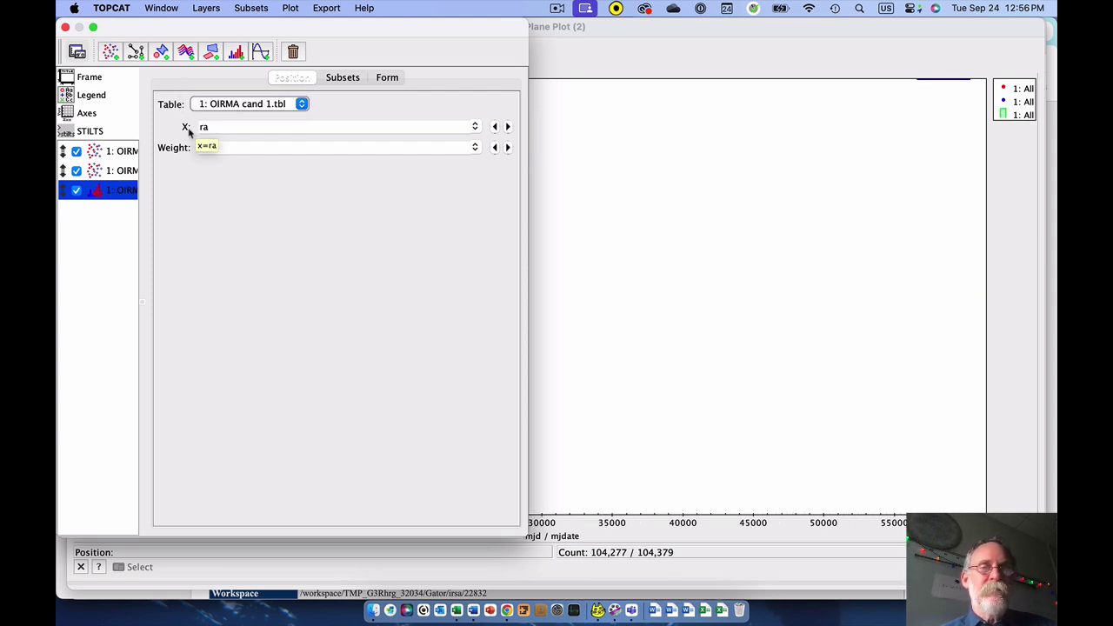
pyautogui.click(475, 128)
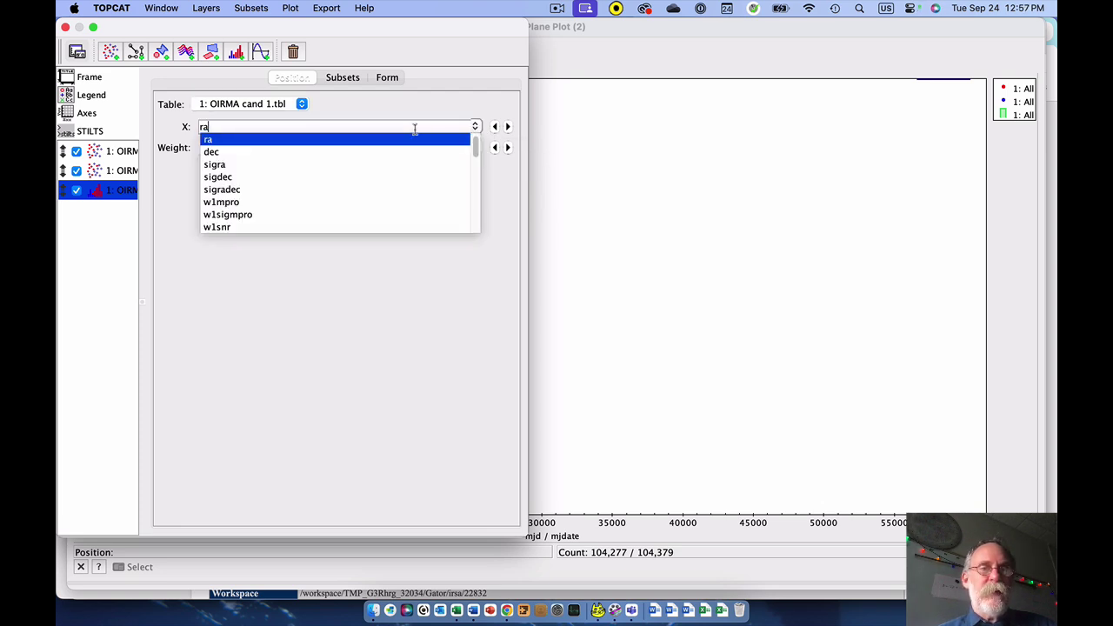
pyautogui.write('m')
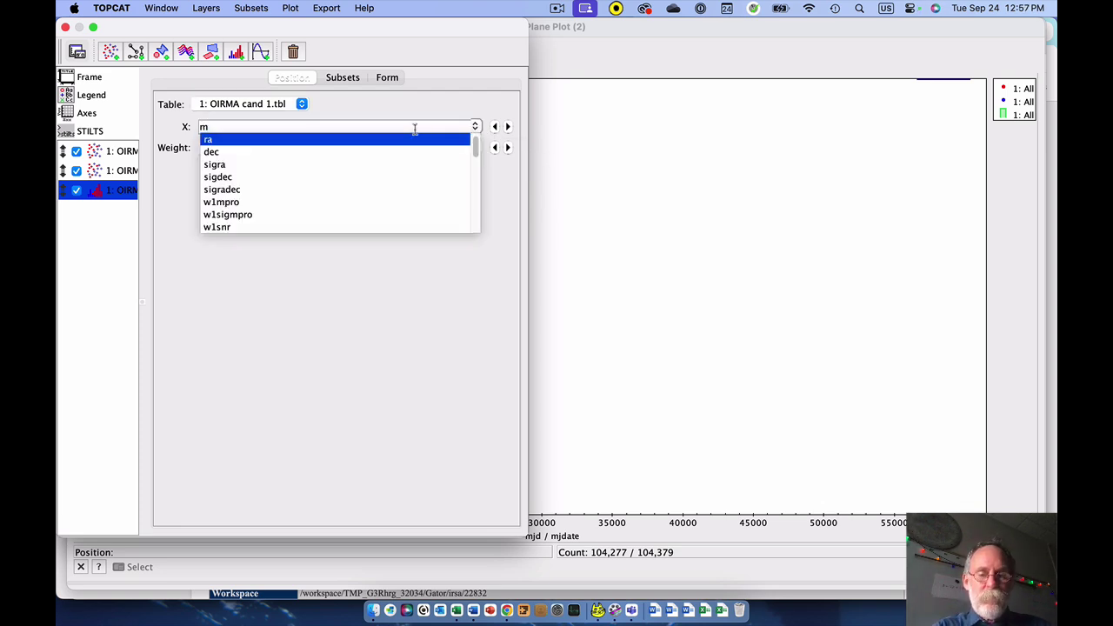
pyautogui.write('jd')
pyautogui.press('Return')
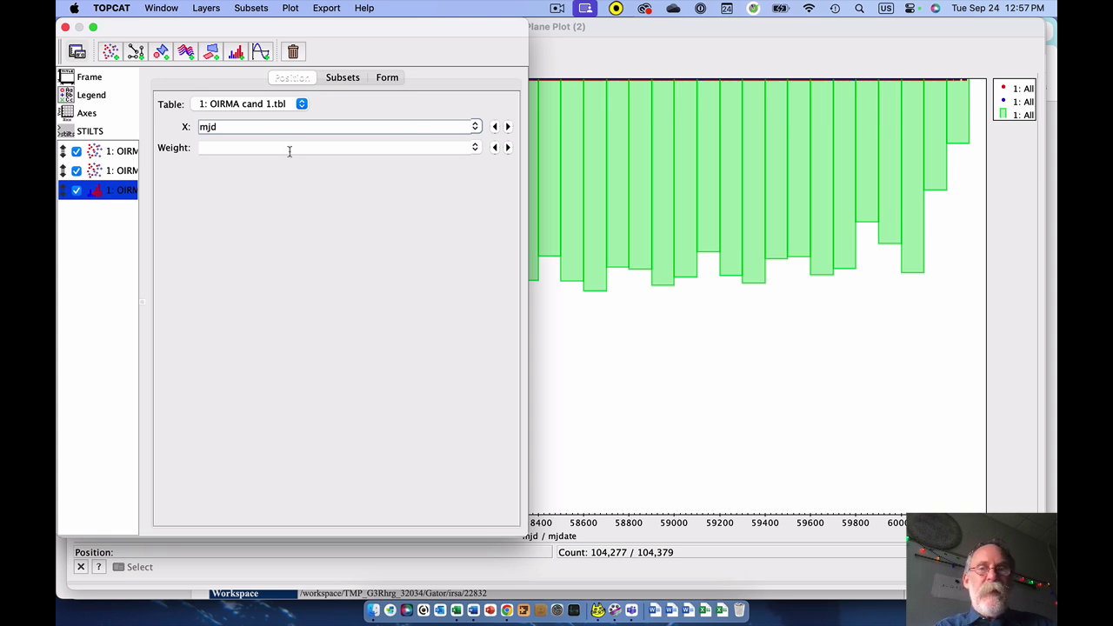
pyautogui.click(474, 150)
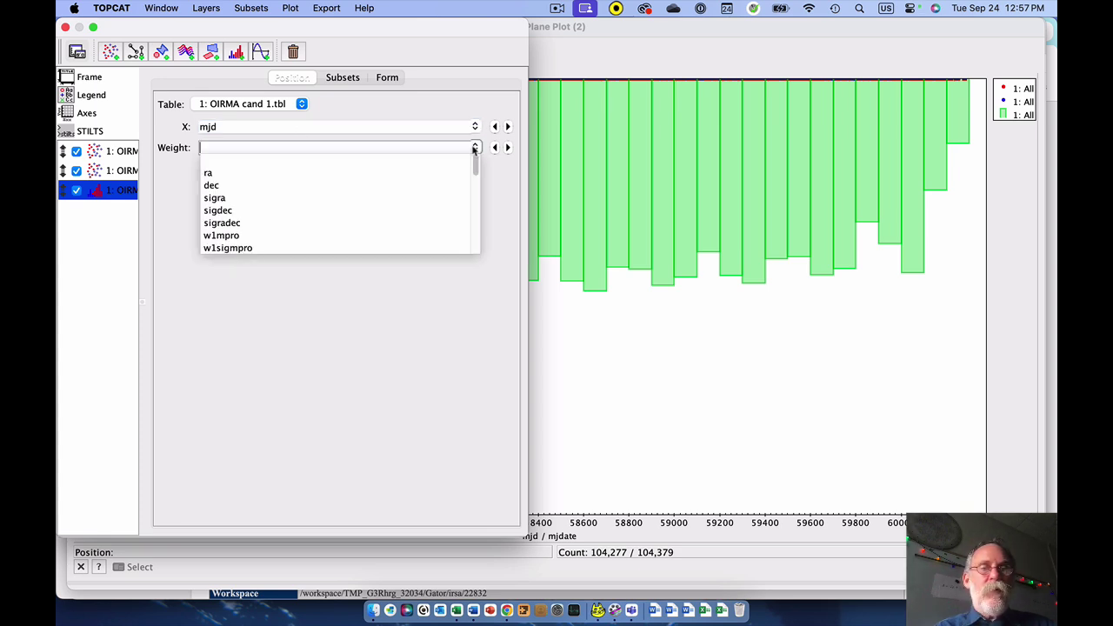
pyautogui.click(295, 236)
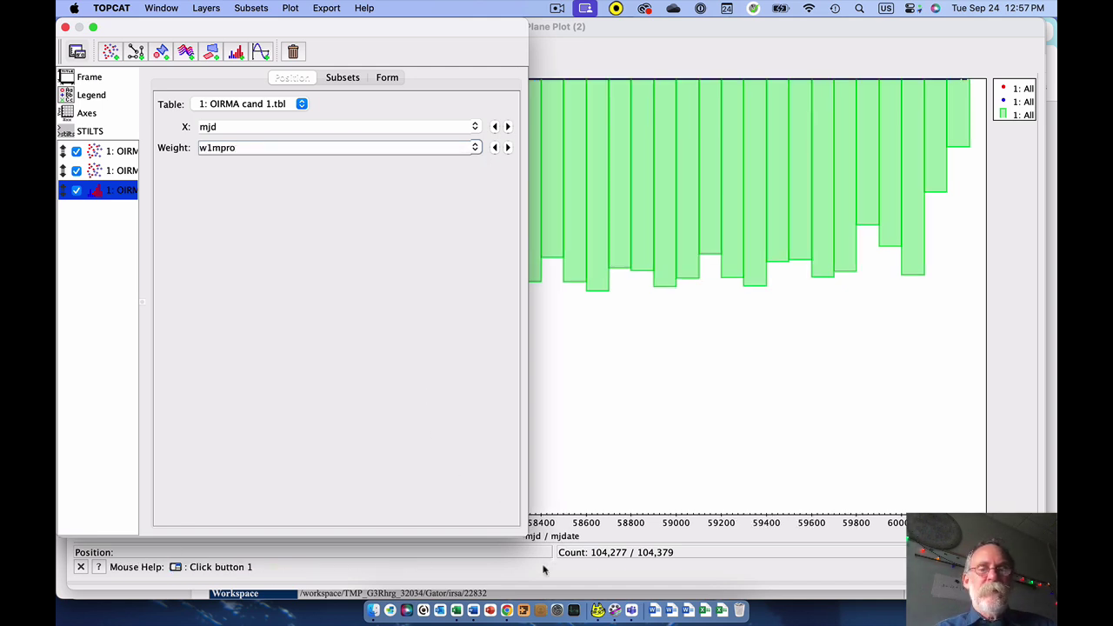
# - Enlarge the layer controls and set the w1mpro histogram to combine by median with the Steps bar form
pyautogui.moveTo(525, 533); pyautogui.dragTo(537, 530)
pyautogui.moveTo(622, 530); pyautogui.dragTo(709, 575)
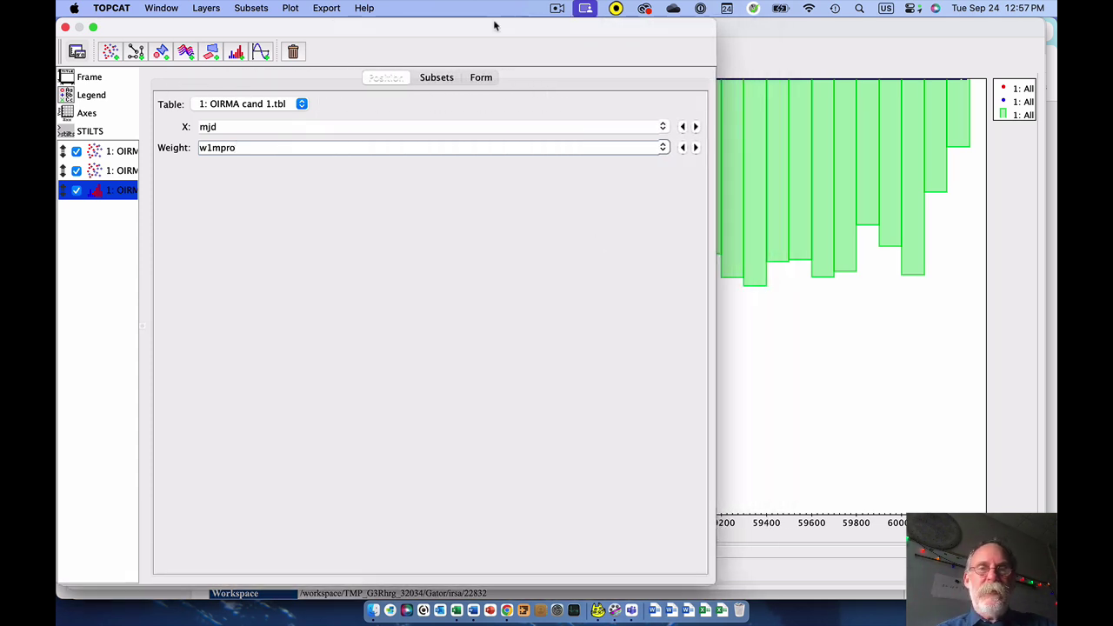
pyautogui.click(481, 78)
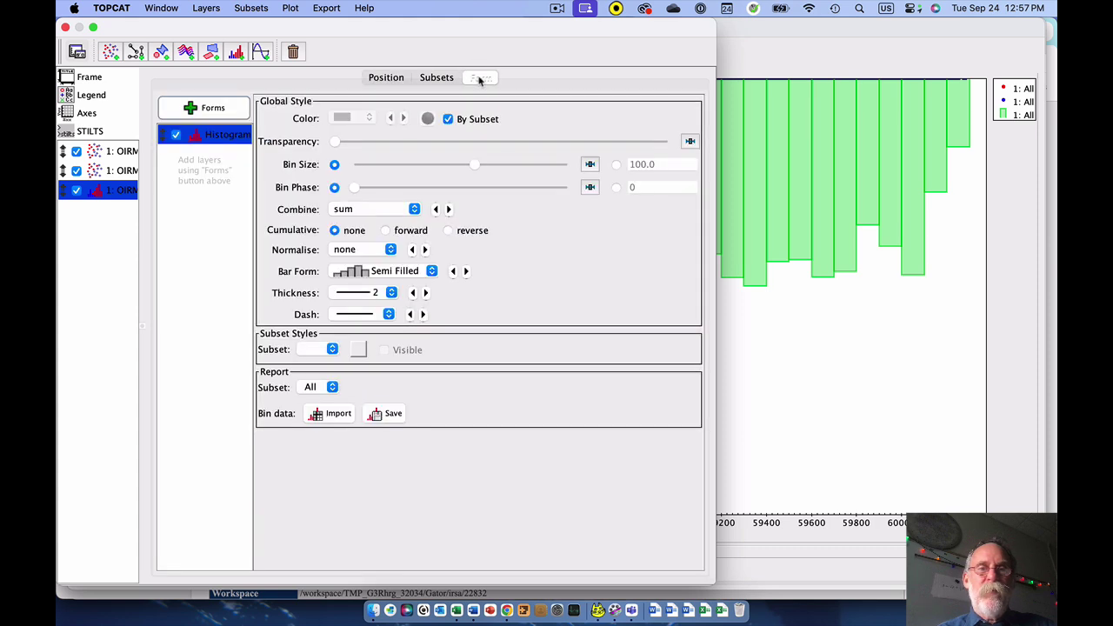
pyautogui.click(414, 209)
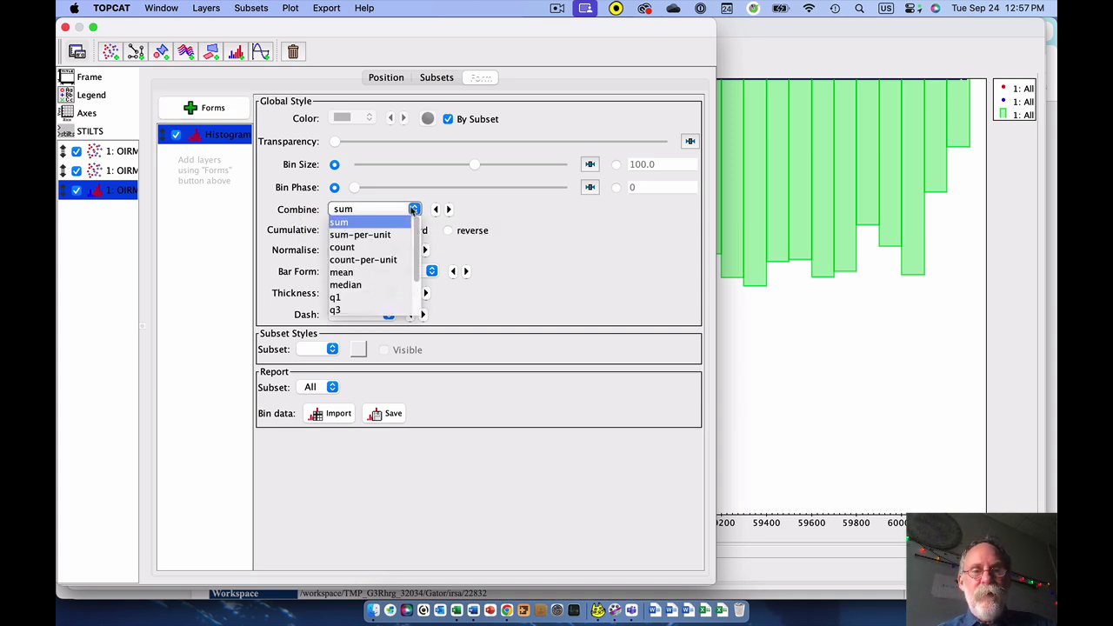
pyautogui.click(369, 286)
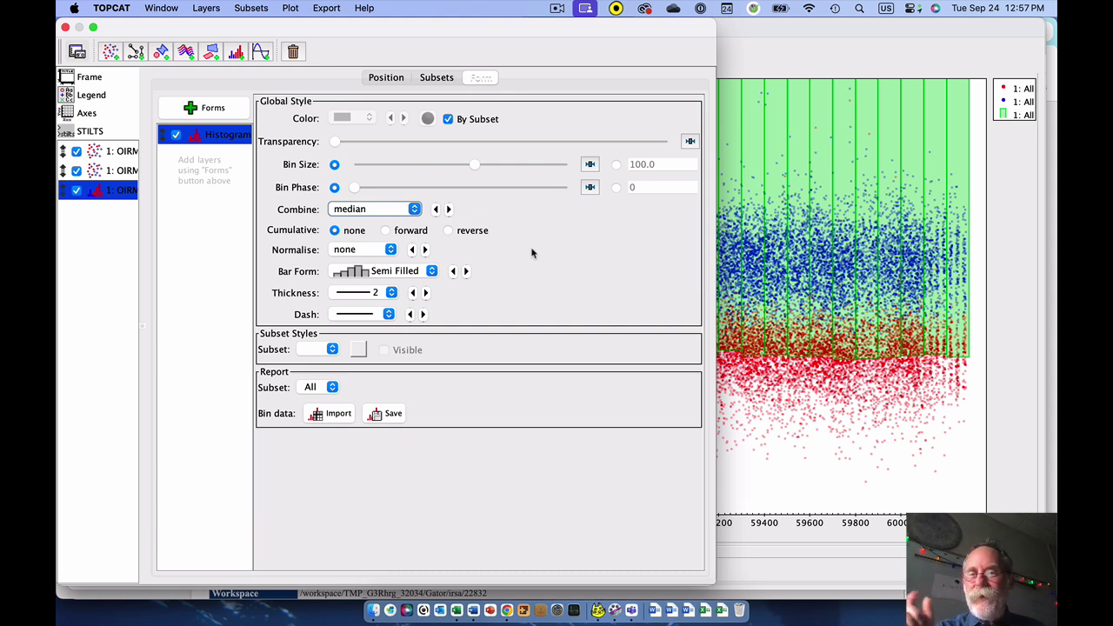
pyautogui.click(417, 272)
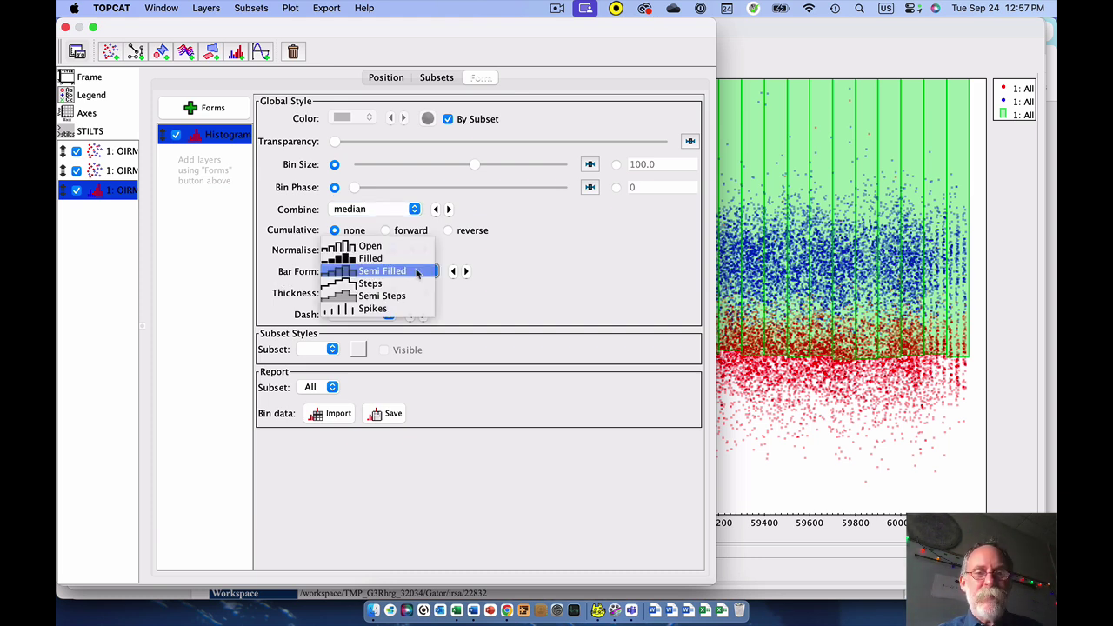
pyautogui.click(395, 285)
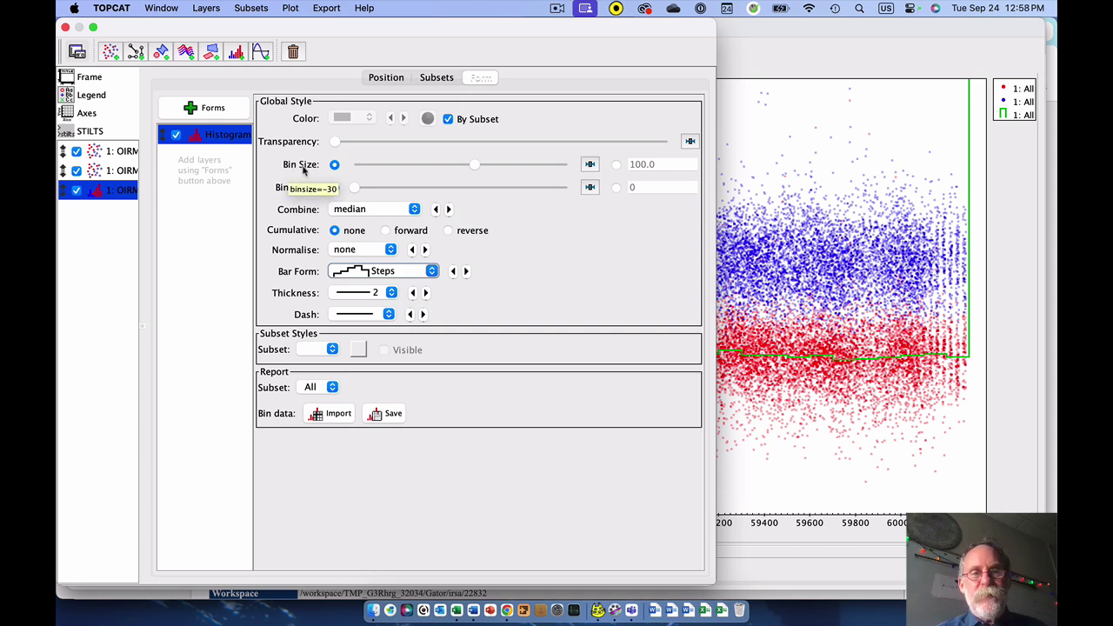
# - Set the w1mpro histogram's bin size to 5 and shrink the floating layer controls to uncover the plot
pyautogui.click(616, 165)
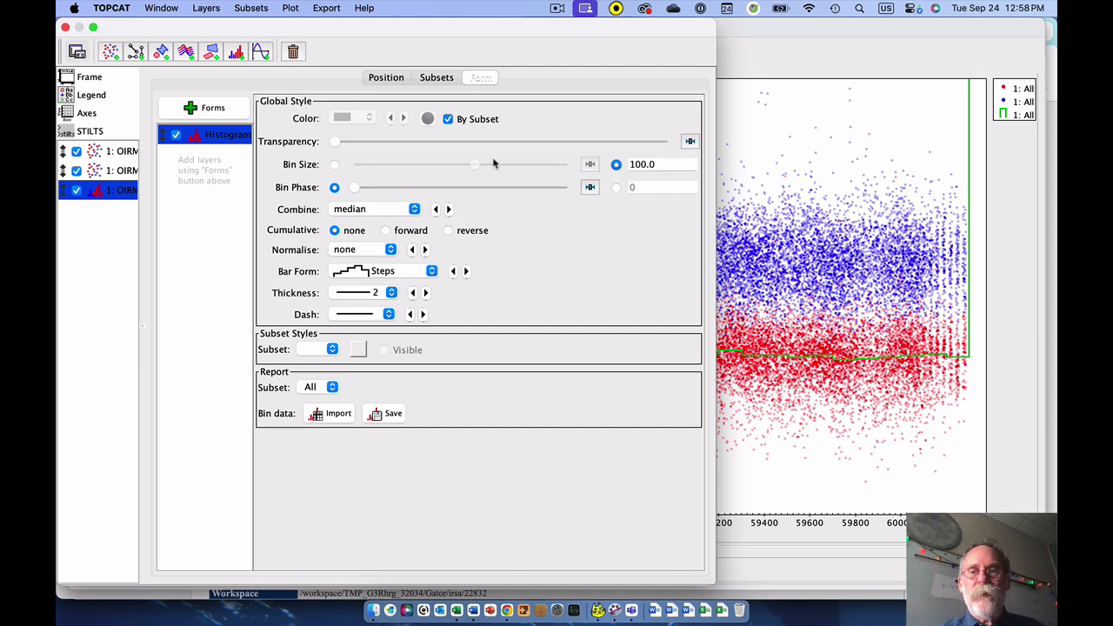
pyautogui.click(658, 163)
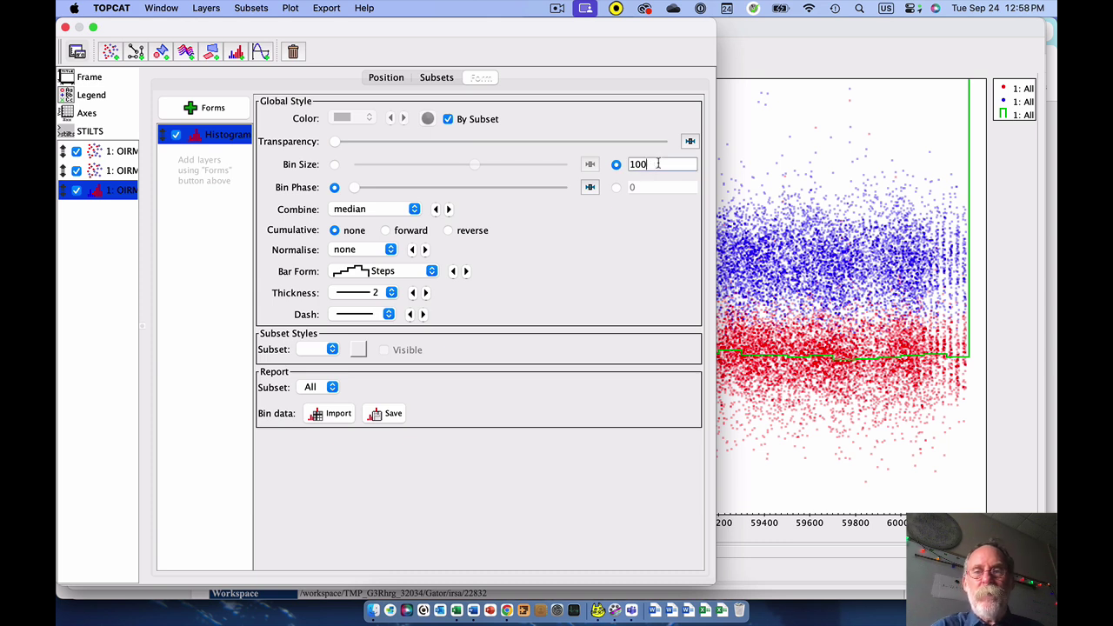
pyautogui.press('BackSpace')
pyautogui.press('BackSpace')
pyautogui.write('5')
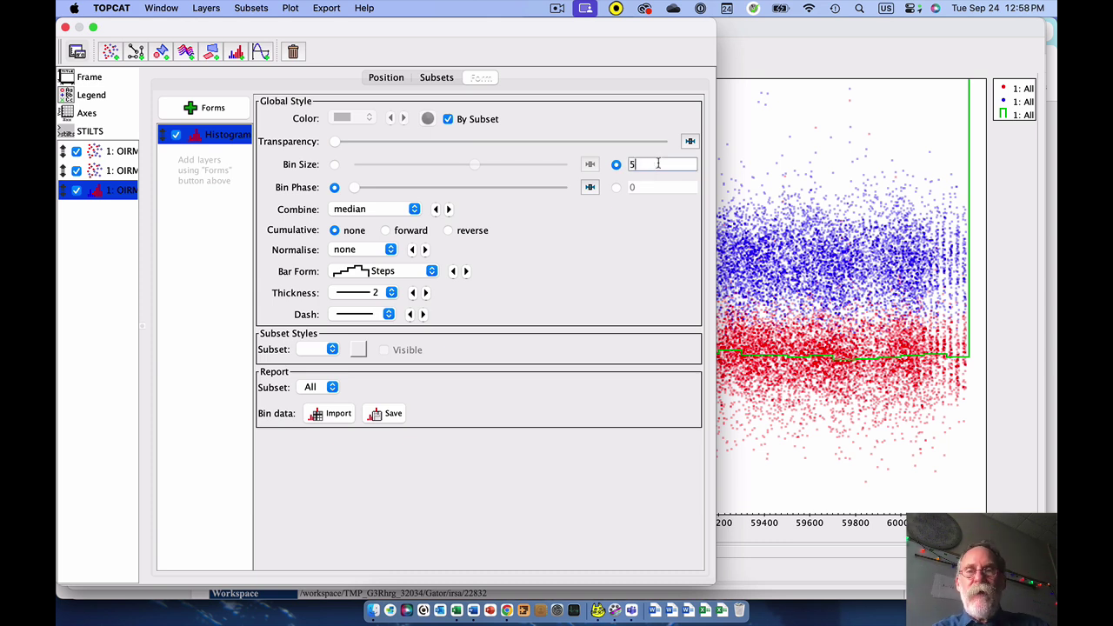
pyautogui.press('Return')
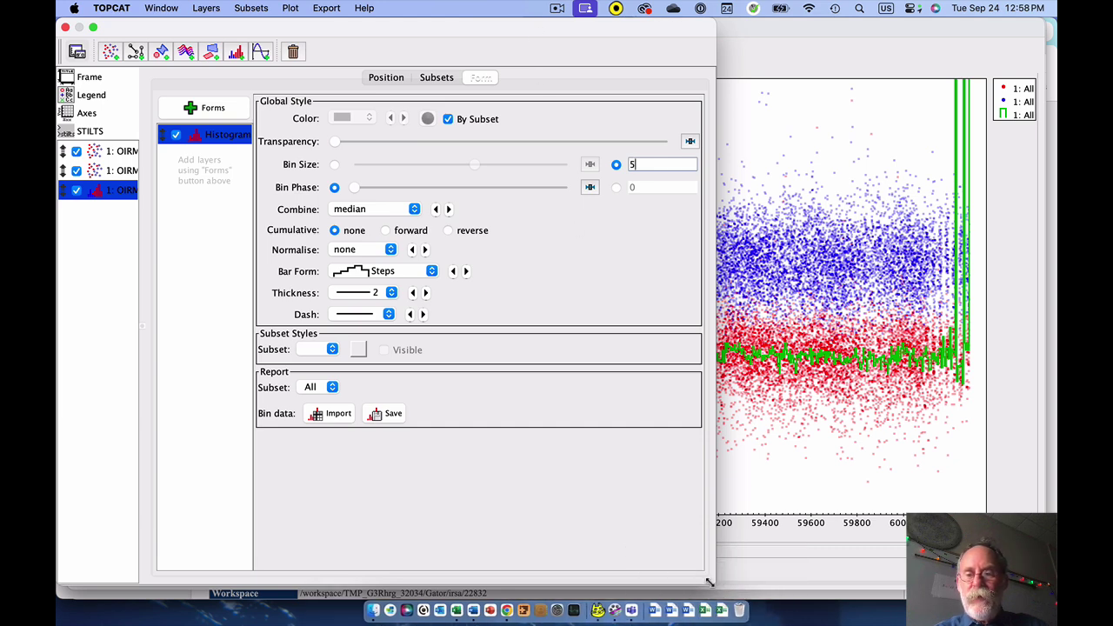
pyautogui.moveTo(685, 573); pyautogui.dragTo(339, 549)
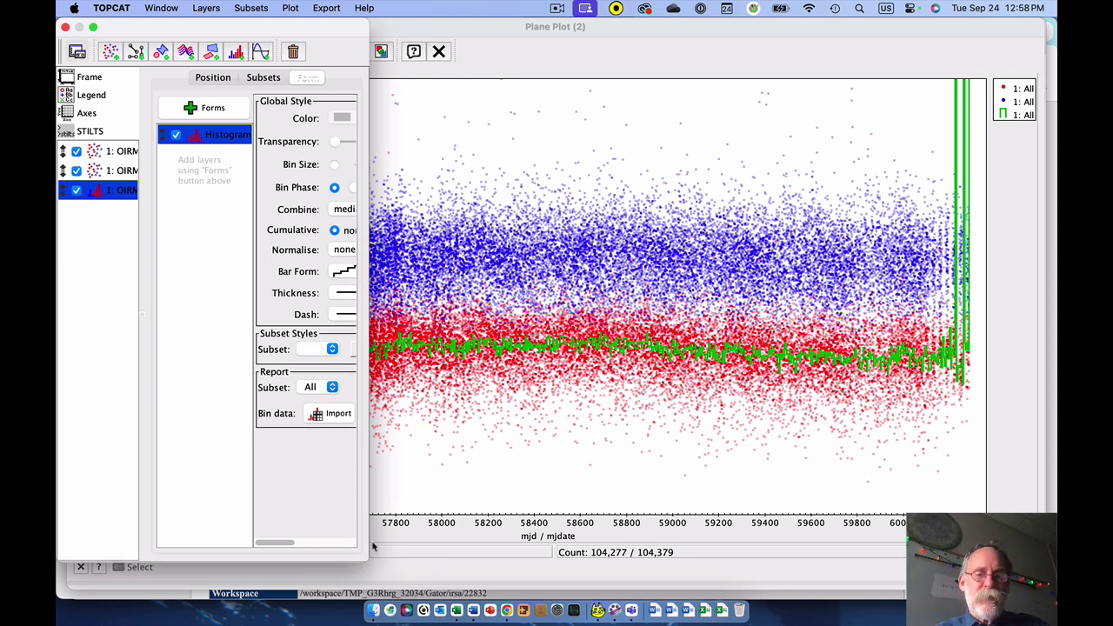
pyautogui.moveTo(369, 561); pyautogui.dragTo(355, 226)
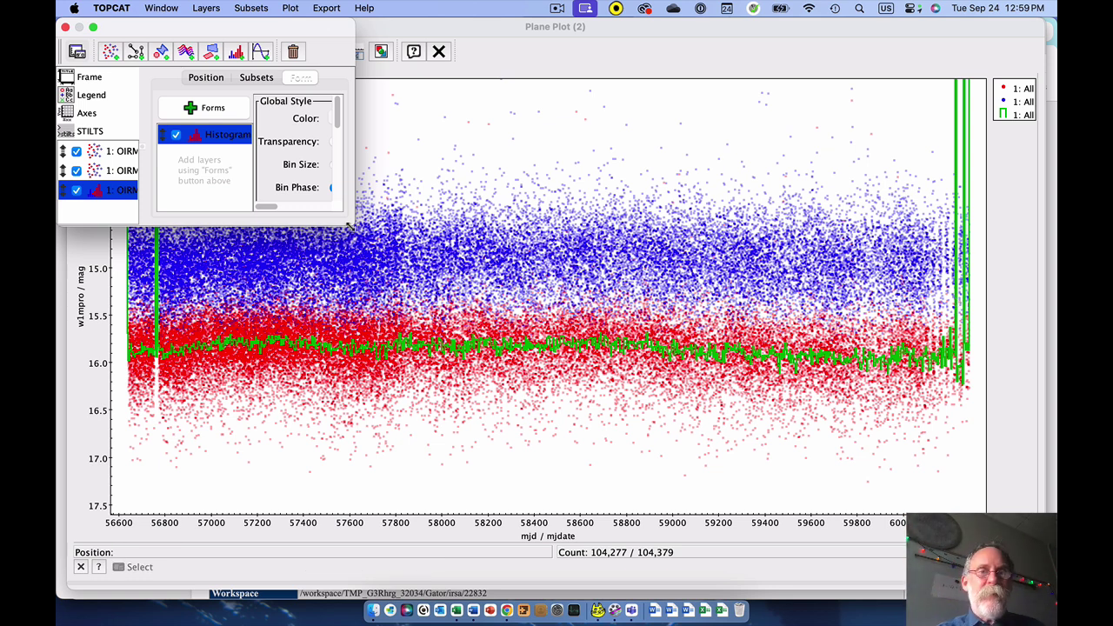
# - Set the w1mpro histogram's bin size to 10, resizing the floating layer controls and moving them onto the plot
pyautogui.moveTo(352, 226); pyautogui.dragTo(527, 387)
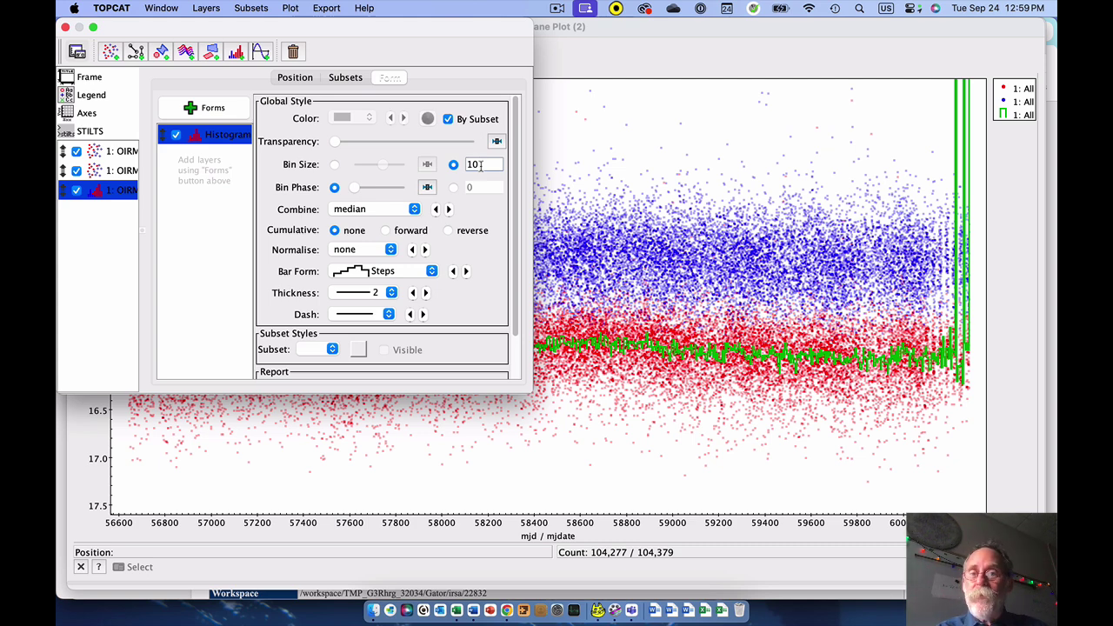
pyautogui.press('Return')
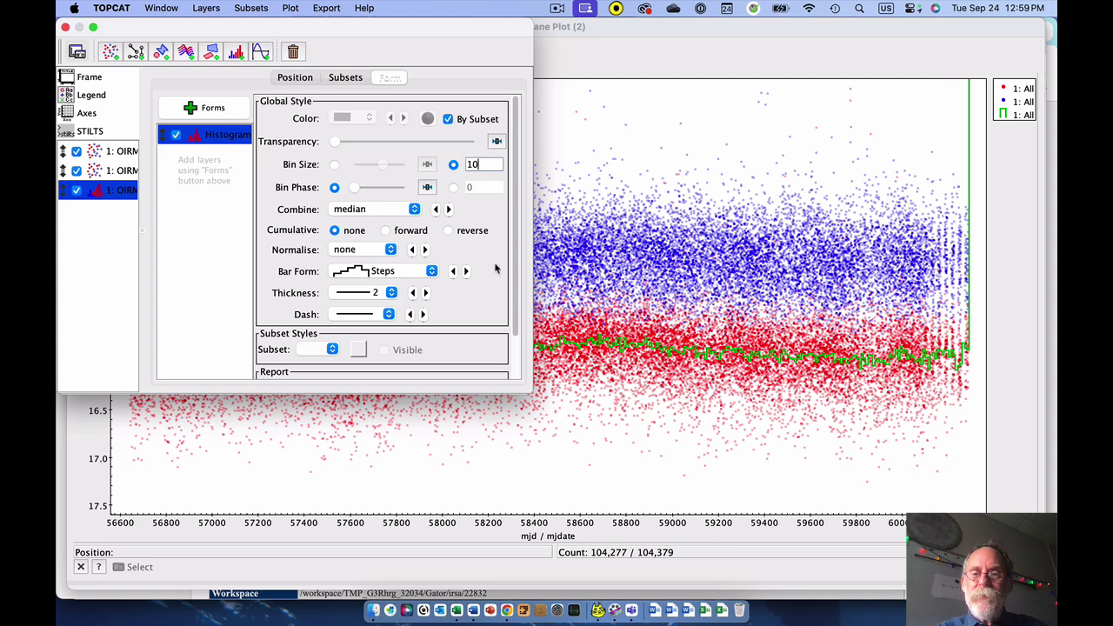
pyautogui.moveTo(531, 392); pyautogui.dragTo(466, 305)
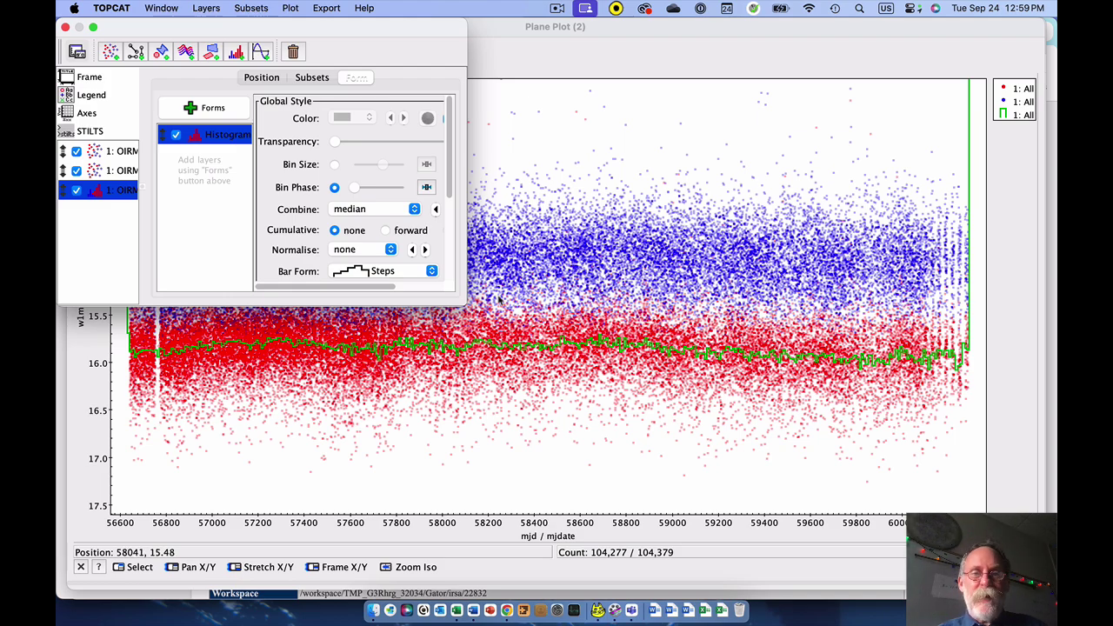
pyautogui.moveTo(352, 27); pyautogui.dragTo(475, 153)
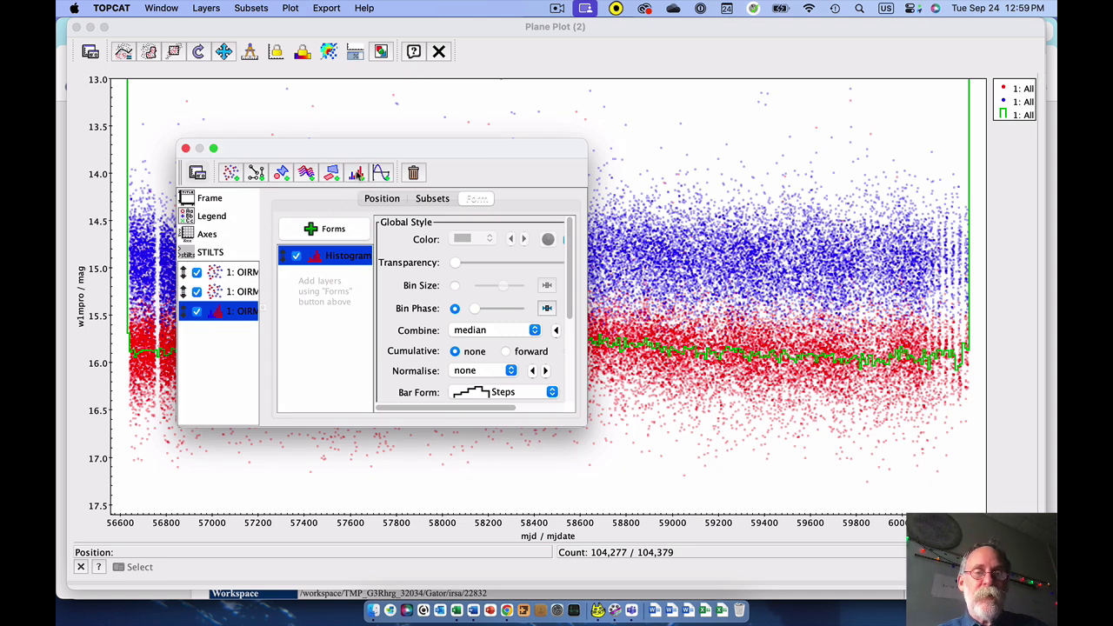
# - Add a second histogram layer for OIRMA cand 1.tbl with X set to mjd and the weight set to w2mpro
pyautogui.click(357, 173)
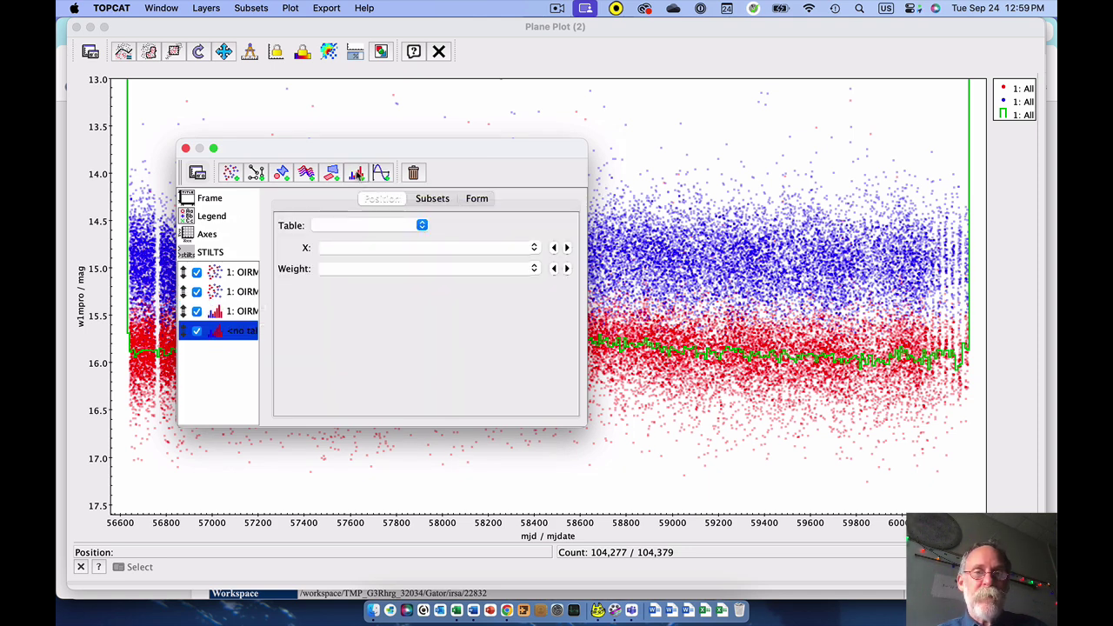
pyautogui.click(345, 230)
pyautogui.click(354, 225)
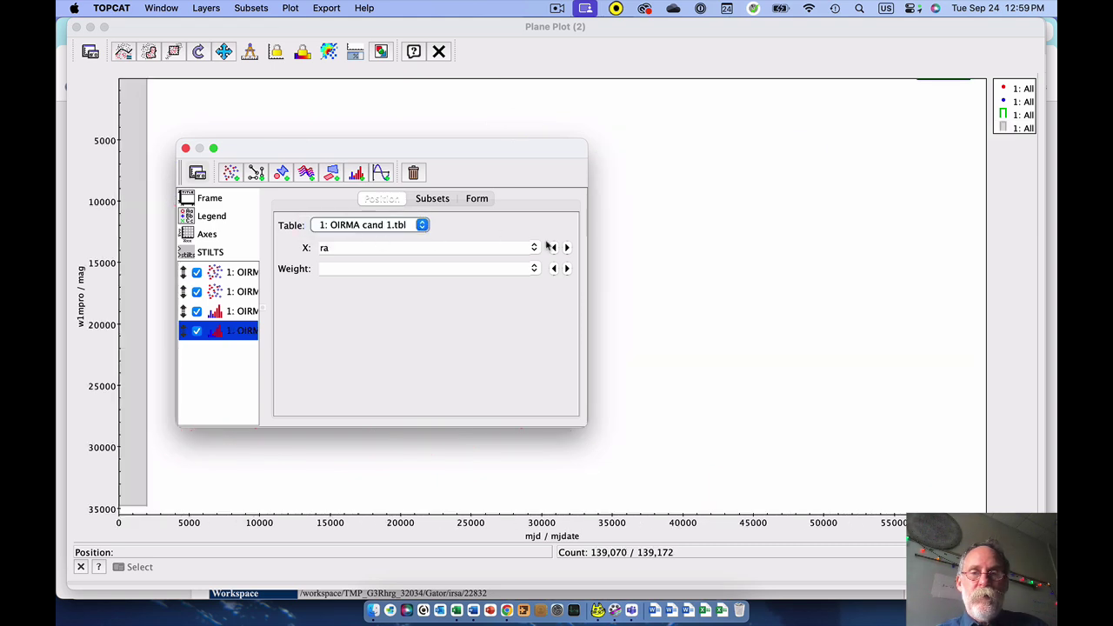
pyautogui.click(481, 248)
pyautogui.write('mjd')
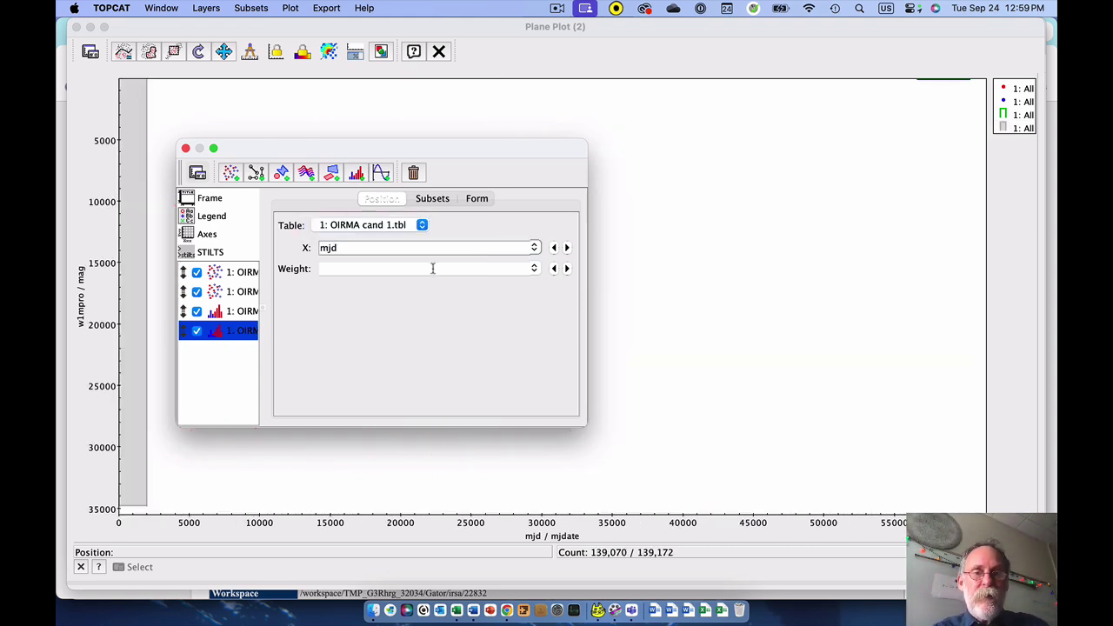
pyautogui.click(432, 268)
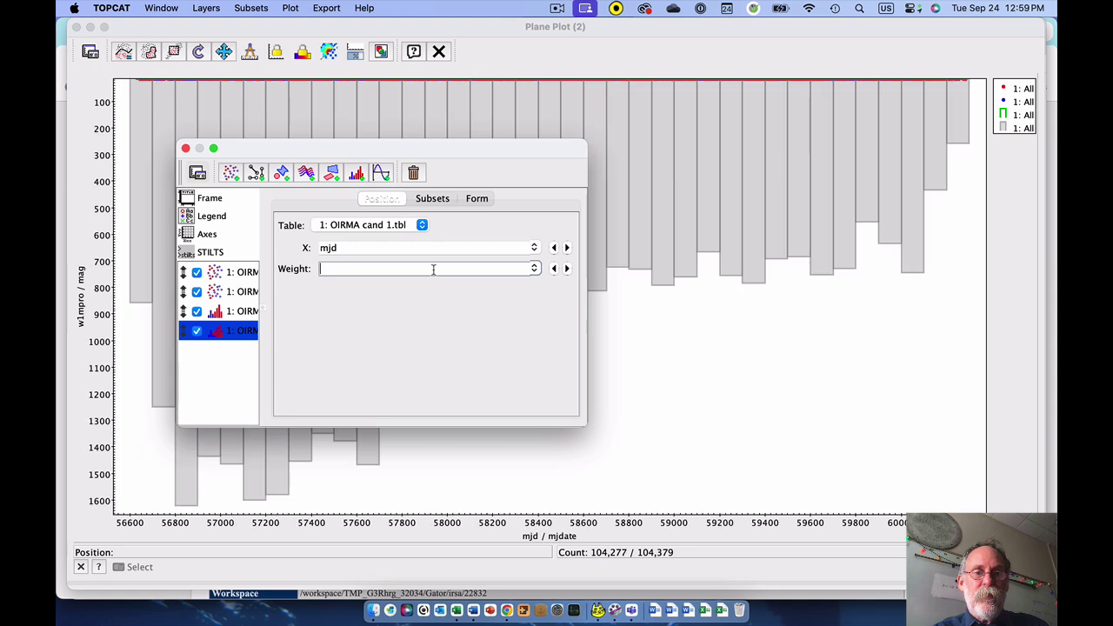
pyautogui.write('w')
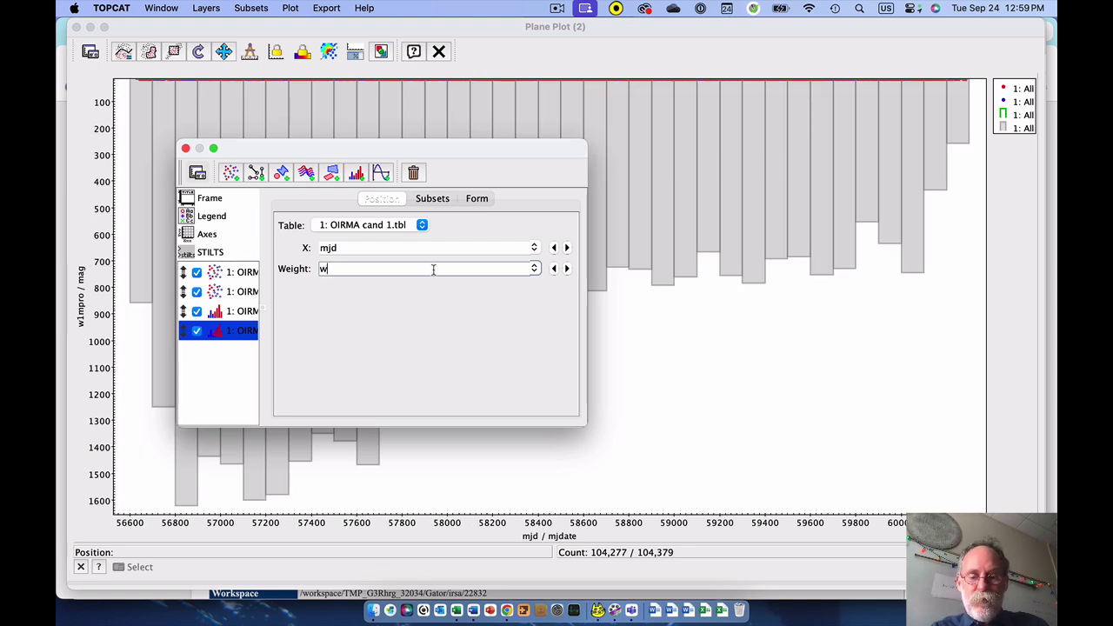
pyautogui.write('2mpro')
pyautogui.press('Return')
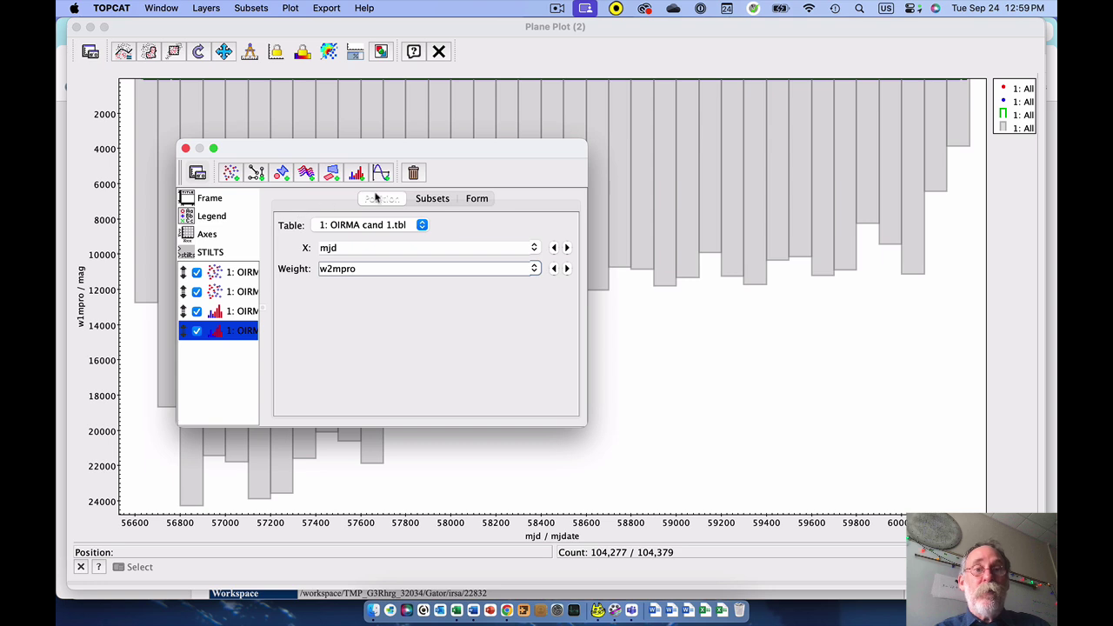
# - Set the w2mpro histogram to combine by median and use the Steps bar form
pyautogui.click(478, 199)
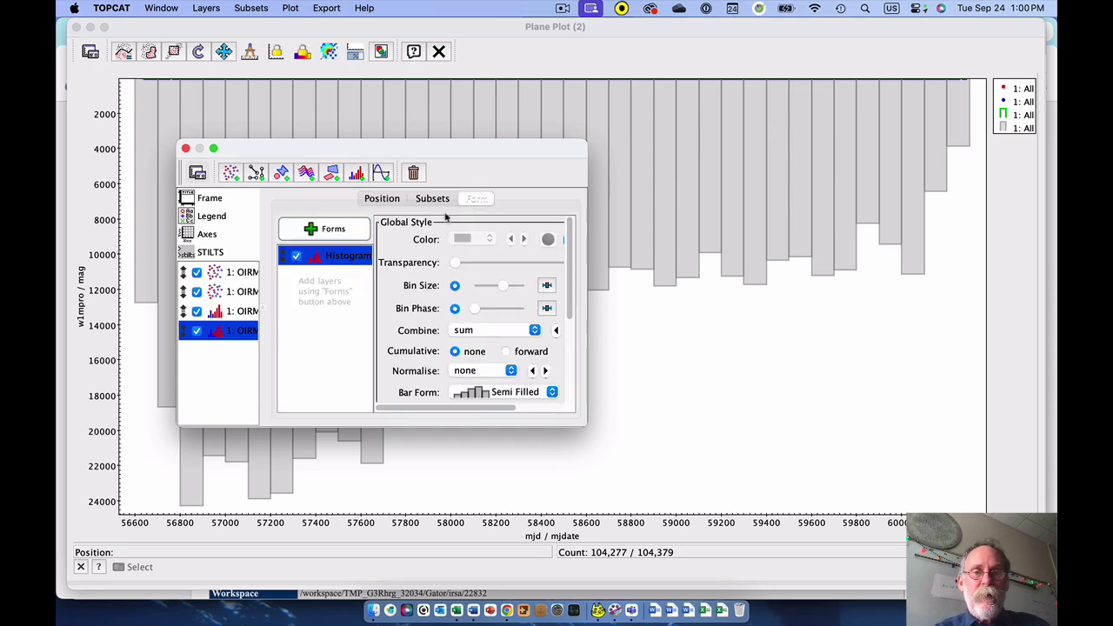
pyautogui.click(506, 330)
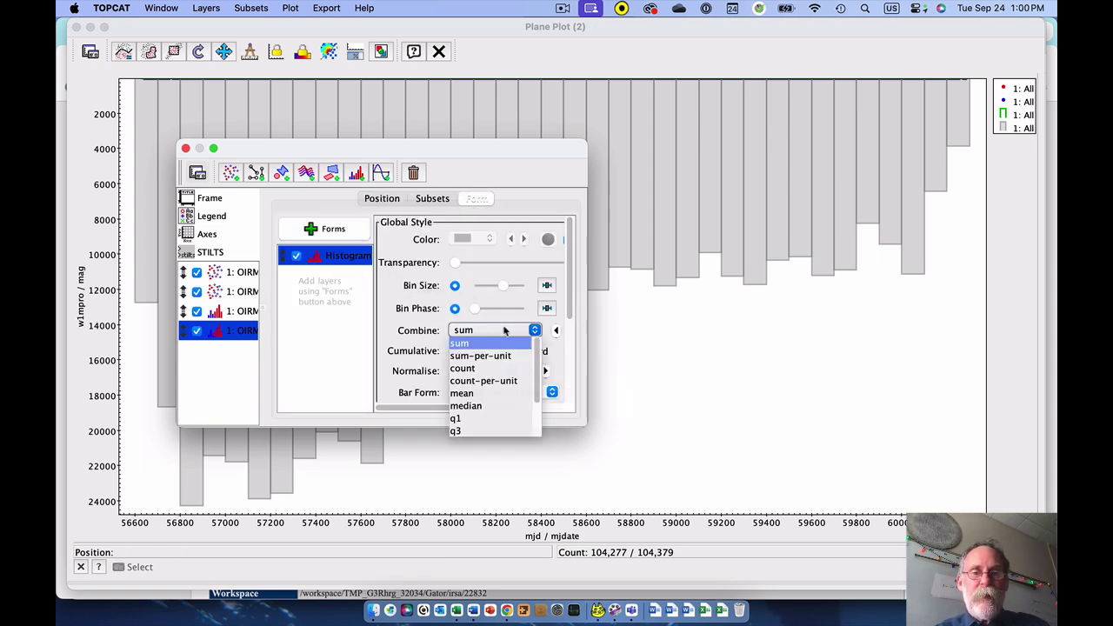
pyautogui.click(489, 413)
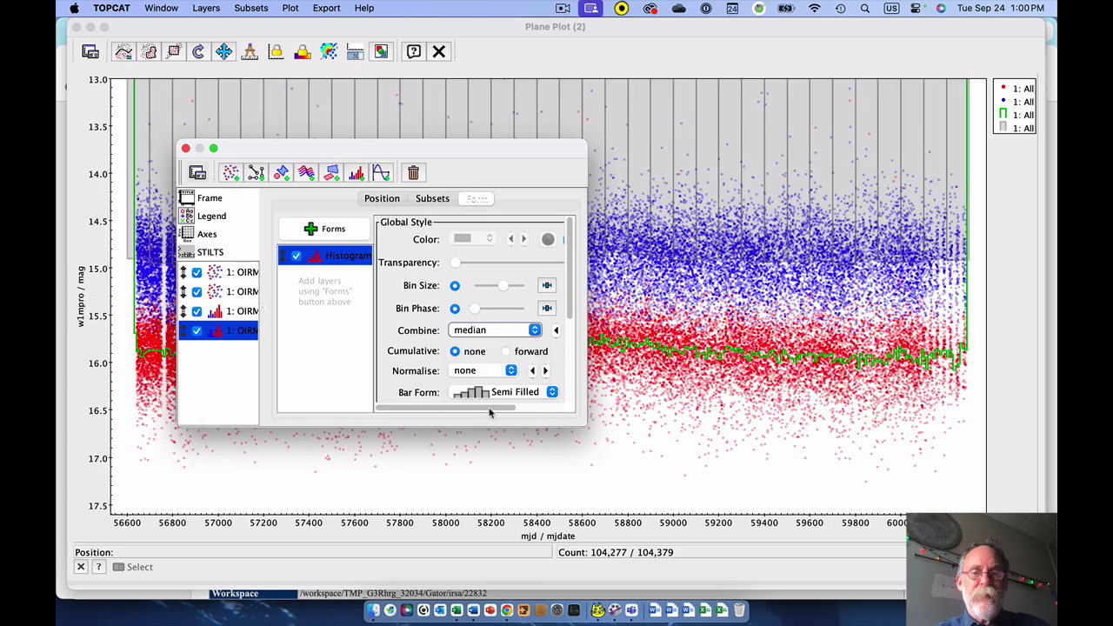
pyautogui.click(539, 392)
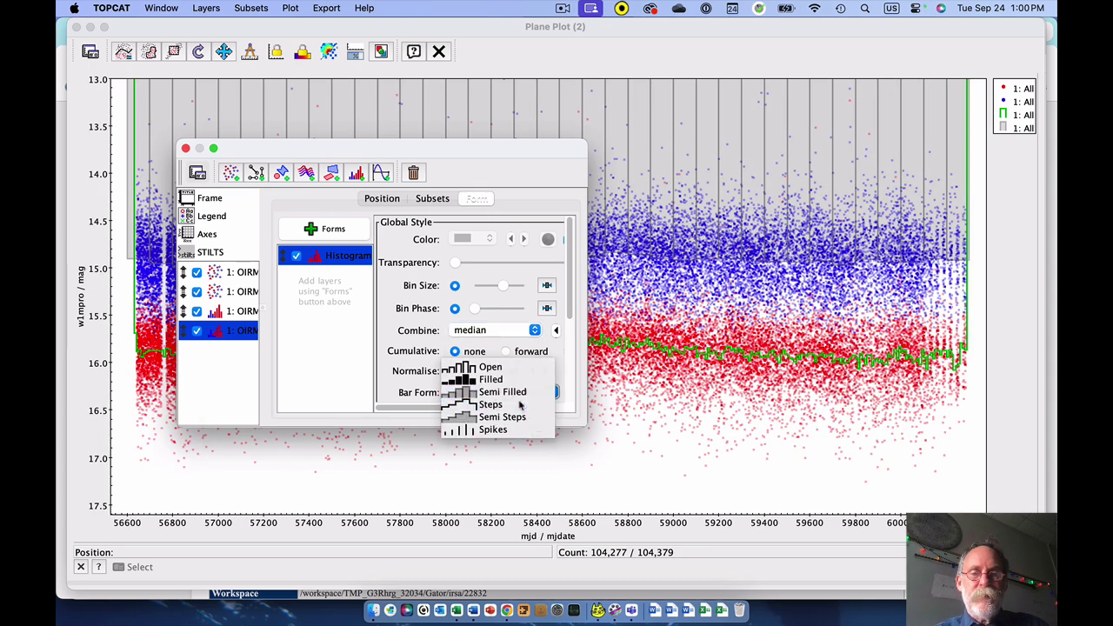
pyautogui.click(521, 404)
# - Set the w2mpro histogram's bin size to 10, enlarging the floating layer controls and moving them to uncover the plot
pyautogui.moveTo(583, 420); pyautogui.dragTo(695, 544)
pyautogui.click(602, 285)
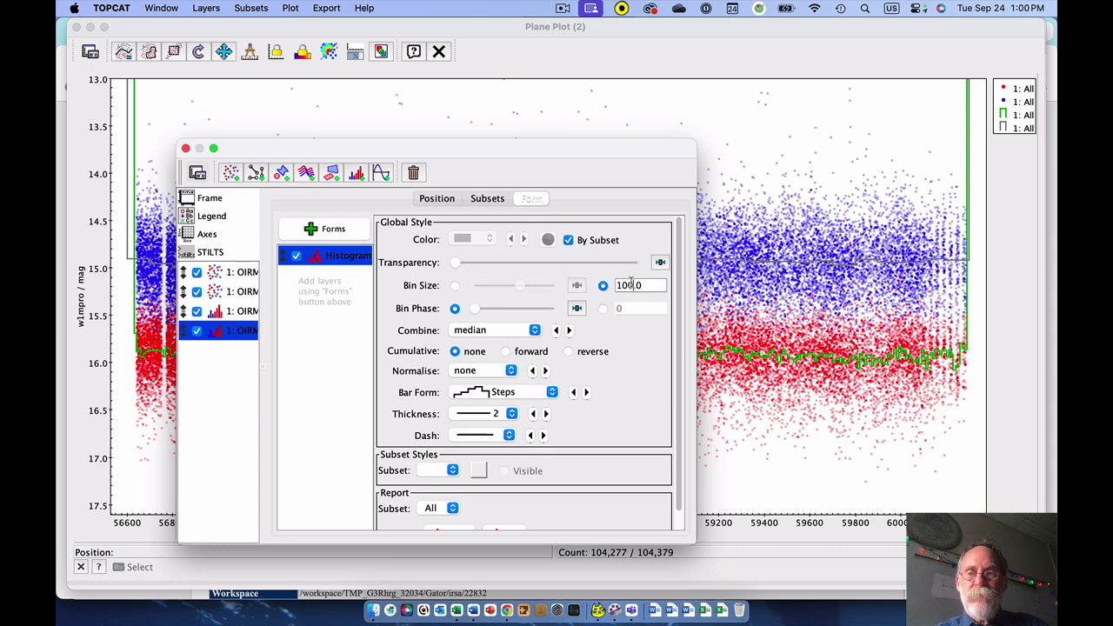
pyautogui.doubleClick(628, 285)
pyautogui.write('10')
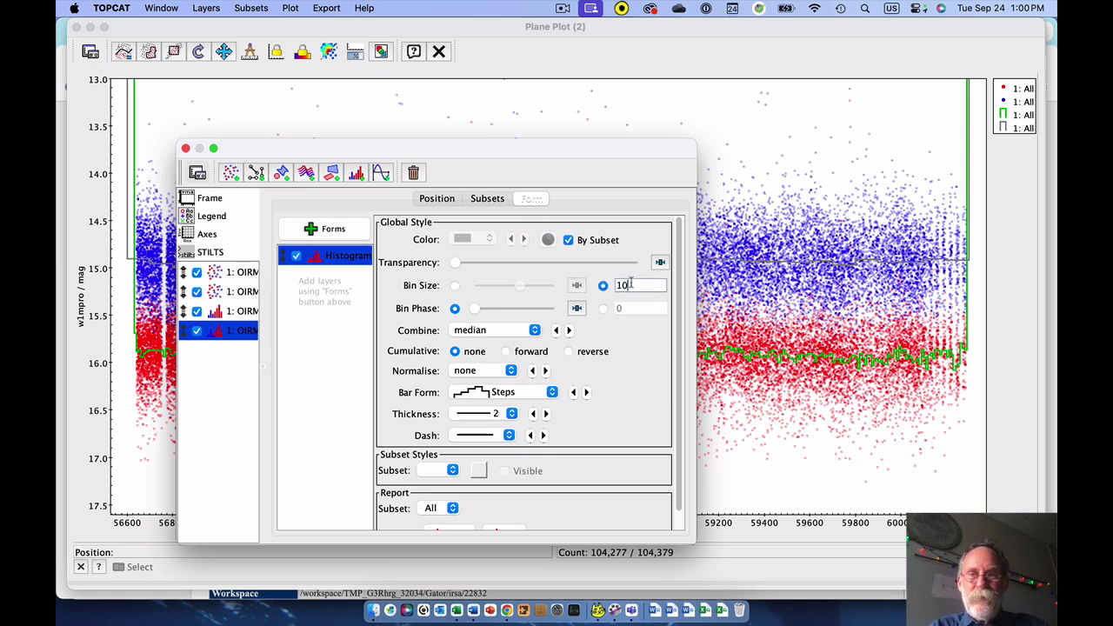
pyautogui.moveTo(640, 157); pyautogui.dragTo(714, 365)
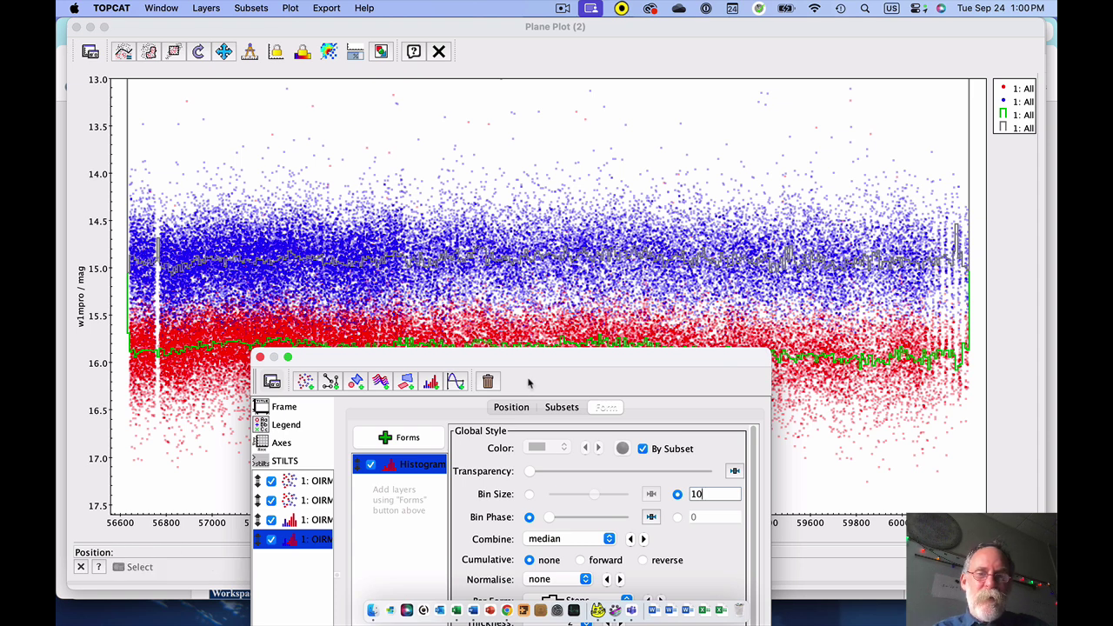
pyautogui.moveTo(563, 361); pyautogui.dragTo(546, 231)
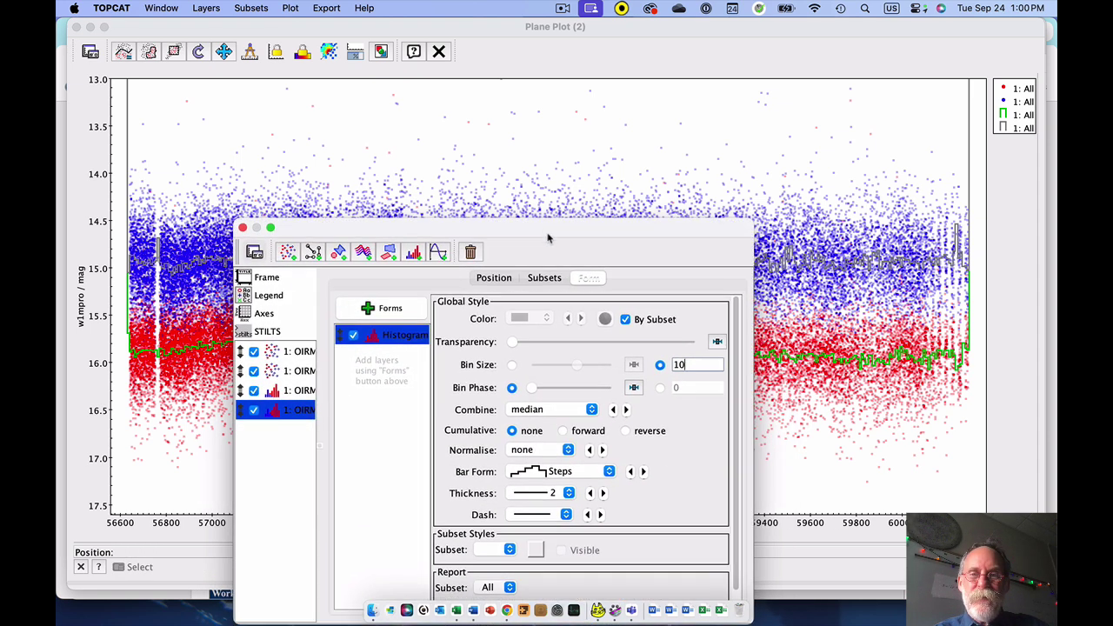
# - Turn off by-subset colouring for the w2mpro histogram and make its line green
pyautogui.click(625, 320)
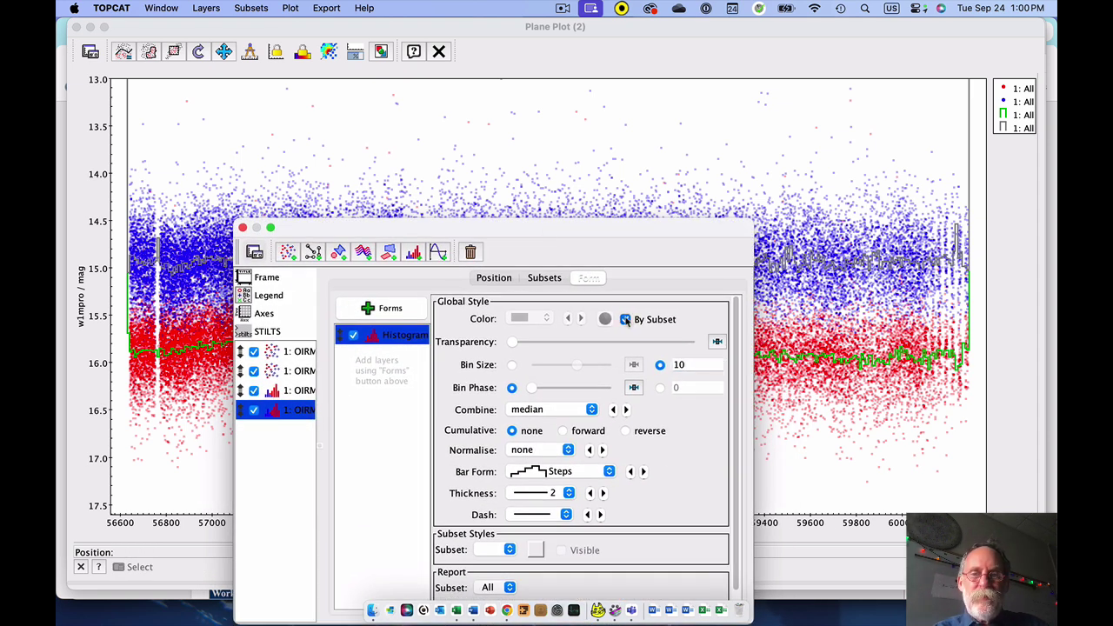
pyautogui.moveTo(622, 231); pyautogui.dragTo(861, 211)
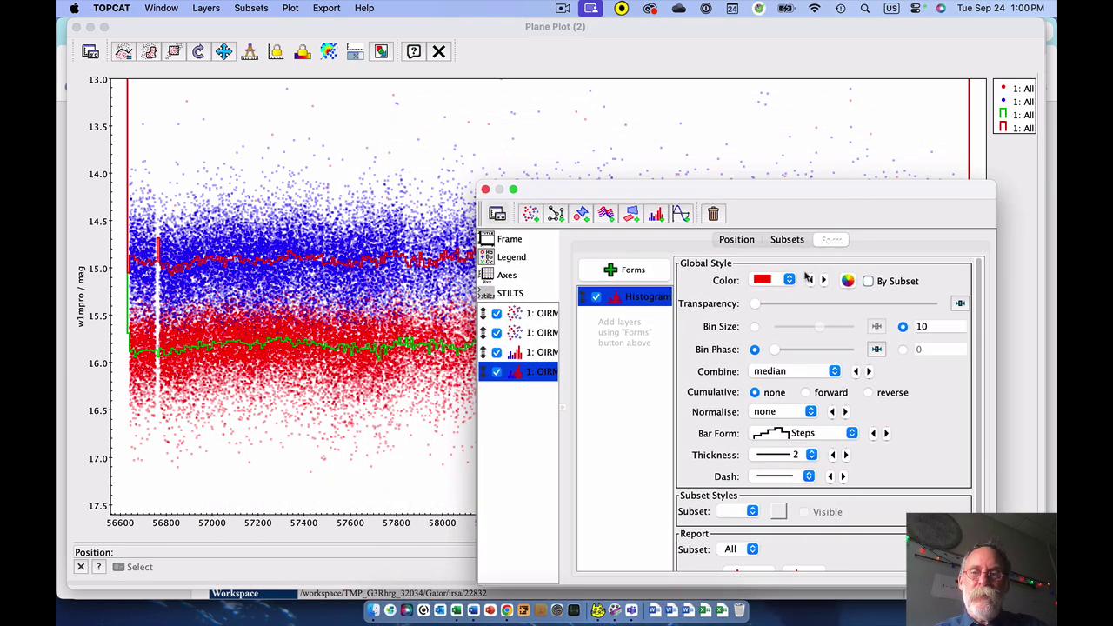
pyautogui.click(788, 279)
pyautogui.click(771, 302)
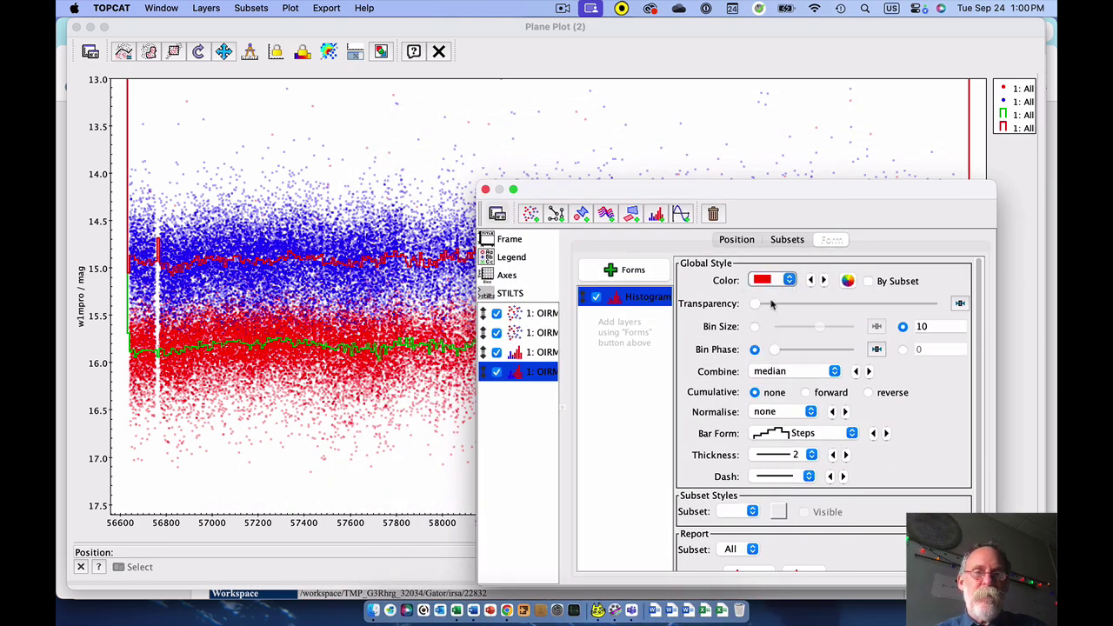
pyautogui.click(789, 280)
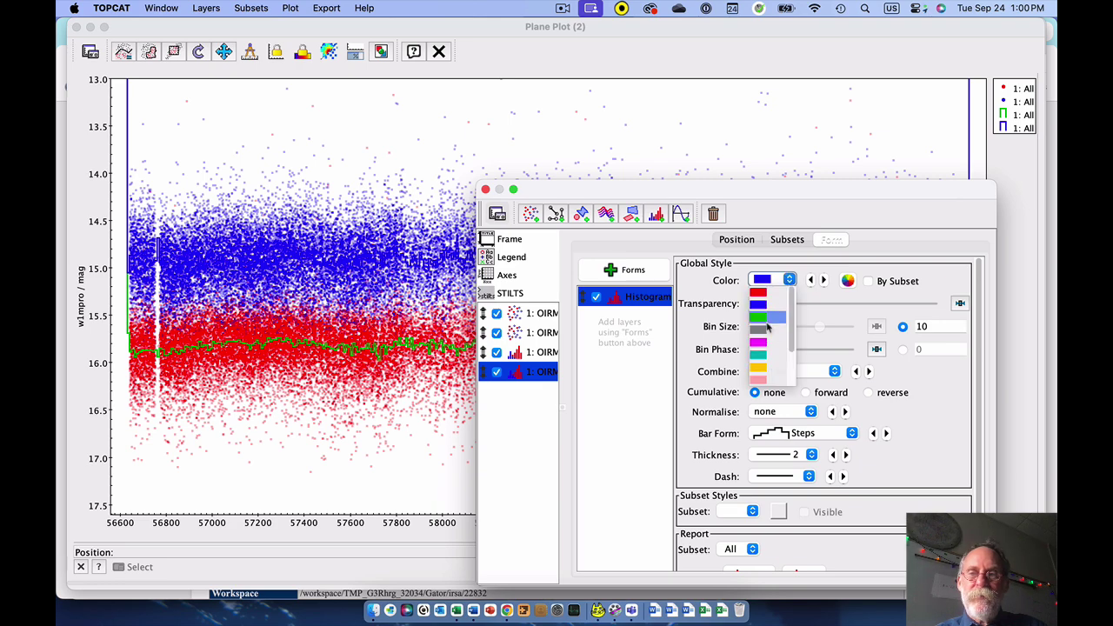
pyautogui.click(768, 318)
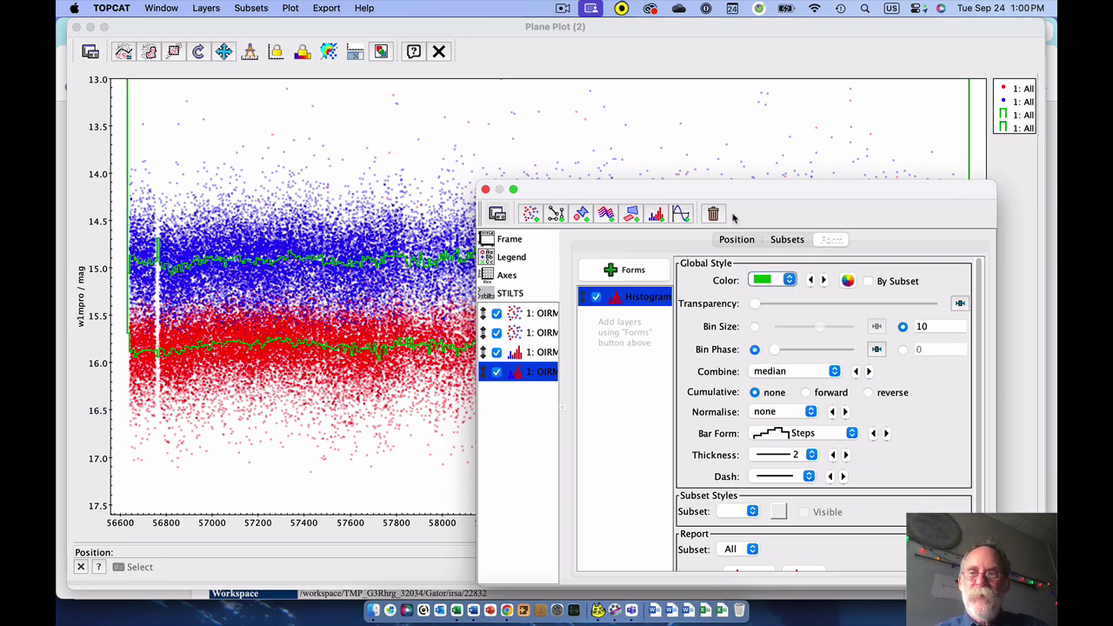
# - Dock the layer controls beneath the plot, then float them again and enlarge their window
pyautogui.moveTo(743, 193); pyautogui.dragTo(571, 158)
pyautogui.click(320, 178)
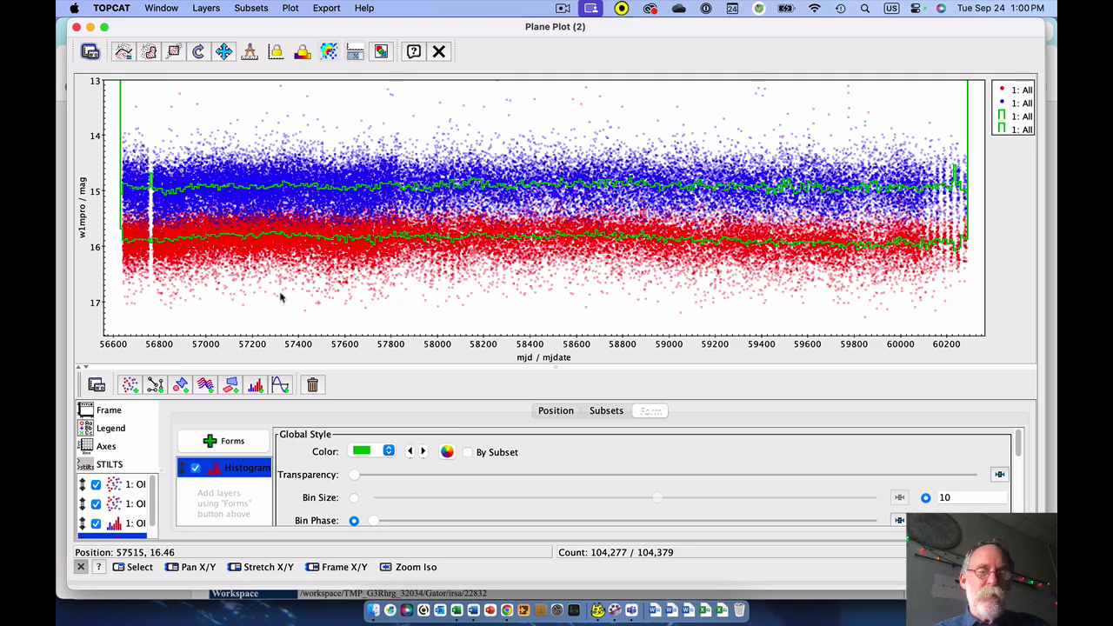
pyautogui.click(96, 385)
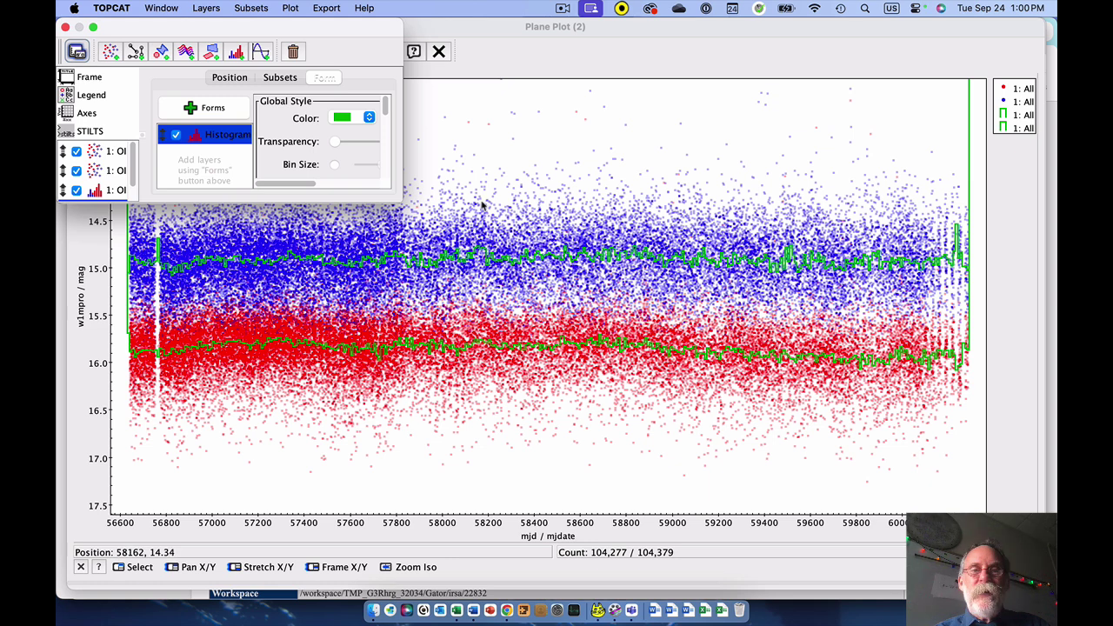
pyautogui.moveTo(398, 196); pyautogui.dragTo(524, 478)
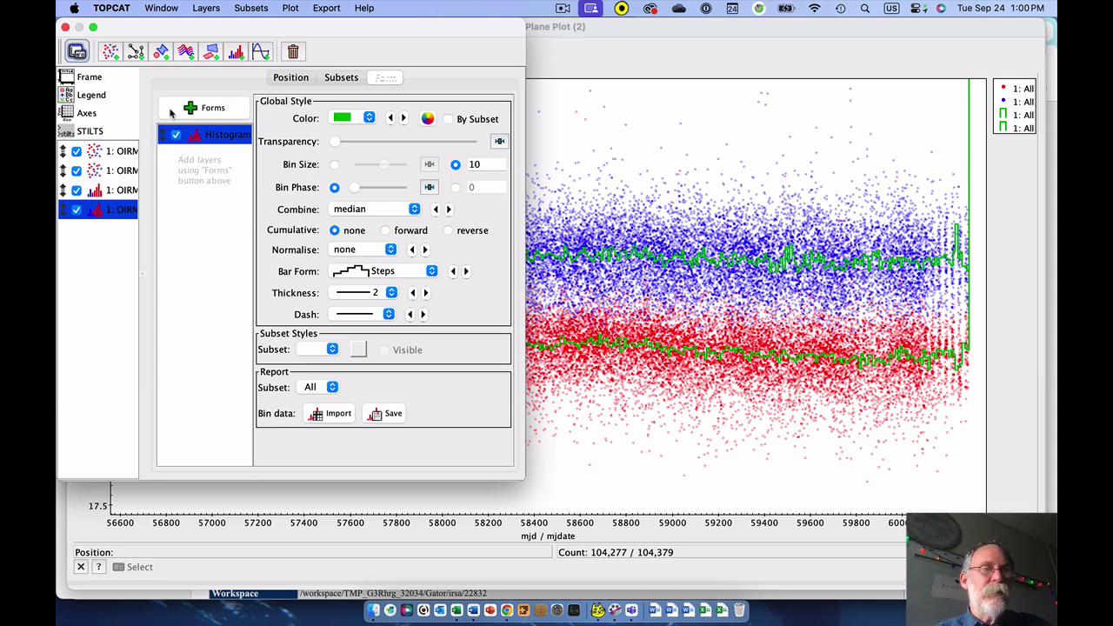
# - Set the legend location to internal and place it in the lower-right corner of the plot
pyautogui.click(93, 96)
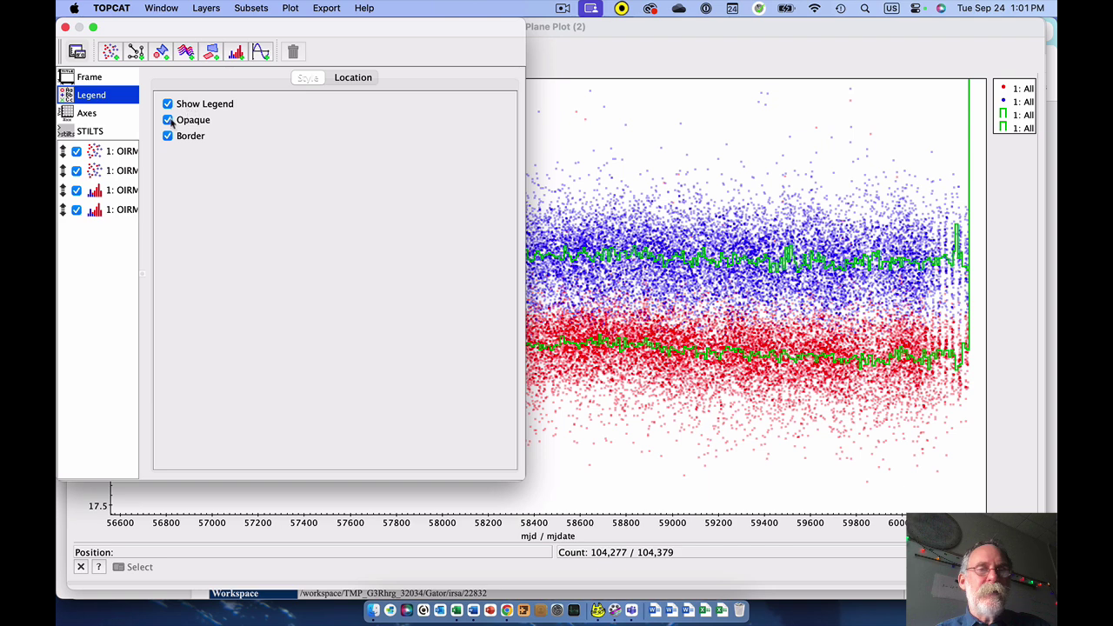
pyautogui.click(360, 77)
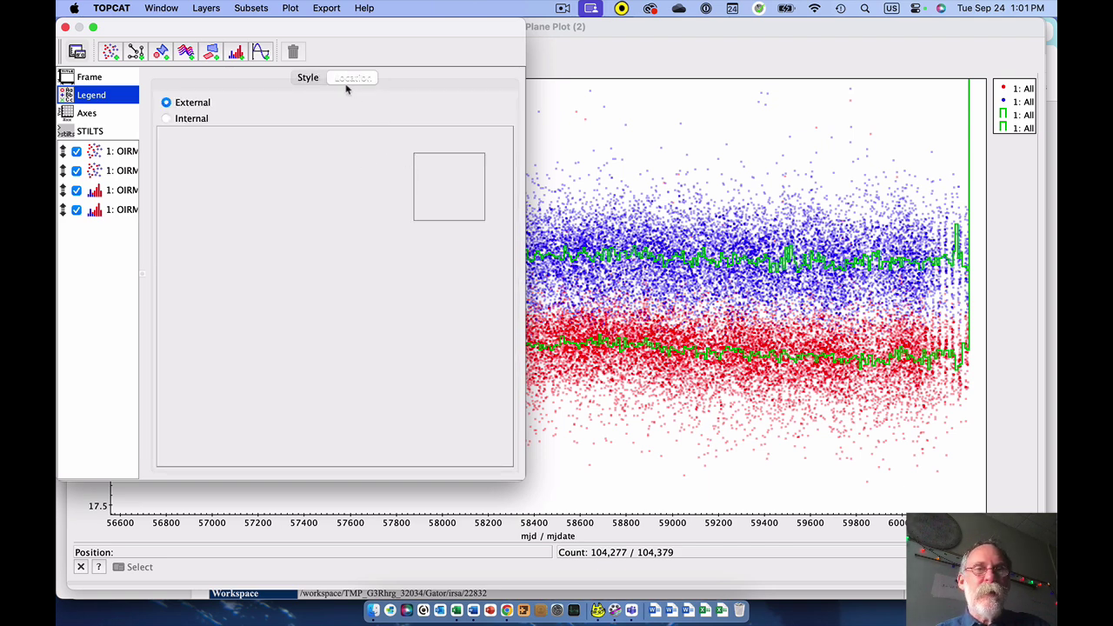
pyautogui.click(166, 118)
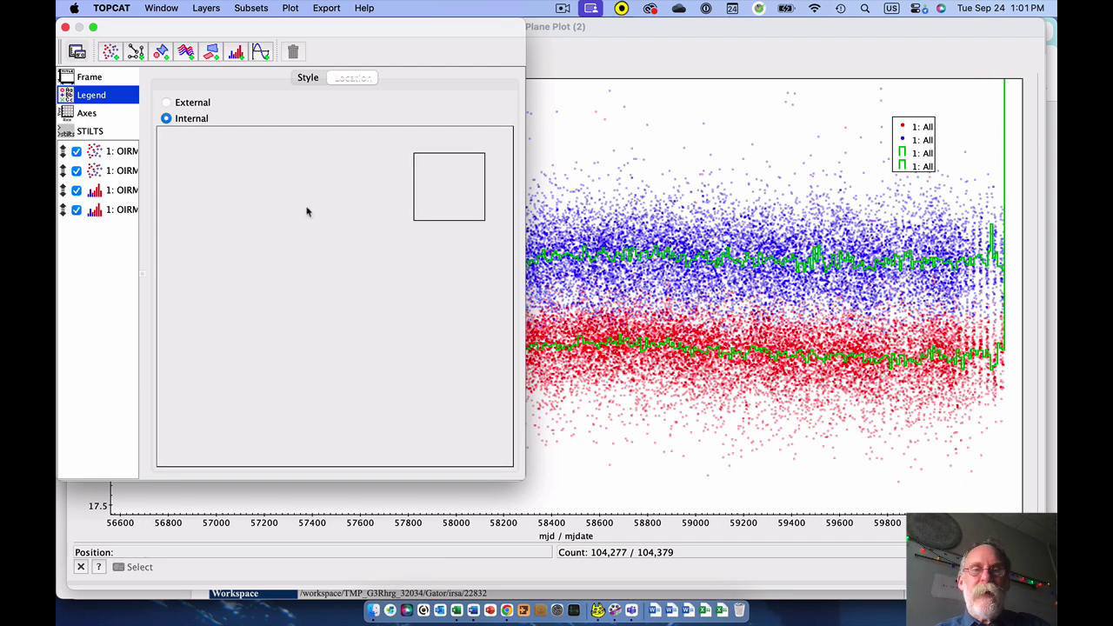
pyautogui.moveTo(425, 183); pyautogui.dragTo(436, 421)
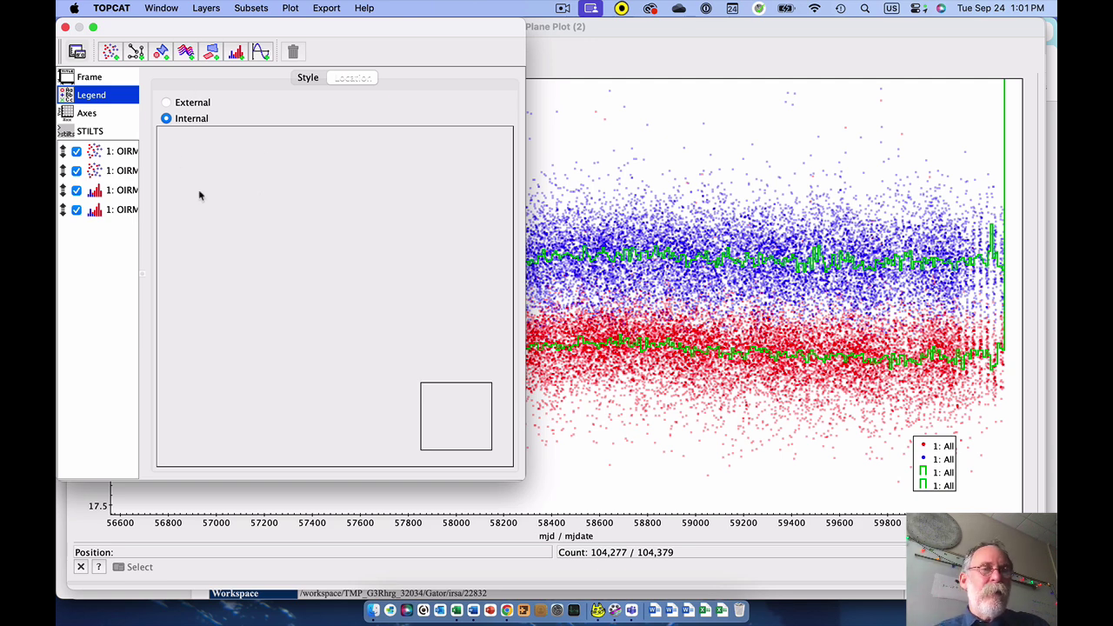
# - Label the All subset of the red w1mpro scatter layer W1 for the legend
pyautogui.click(128, 151)
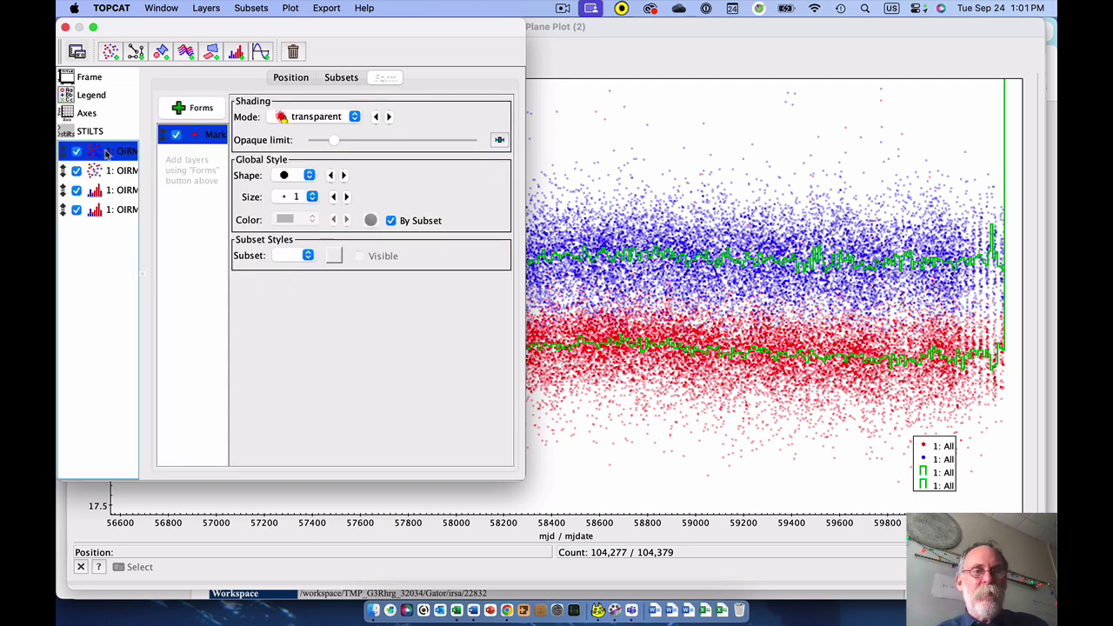
pyautogui.click(126, 171)
pyautogui.click(126, 152)
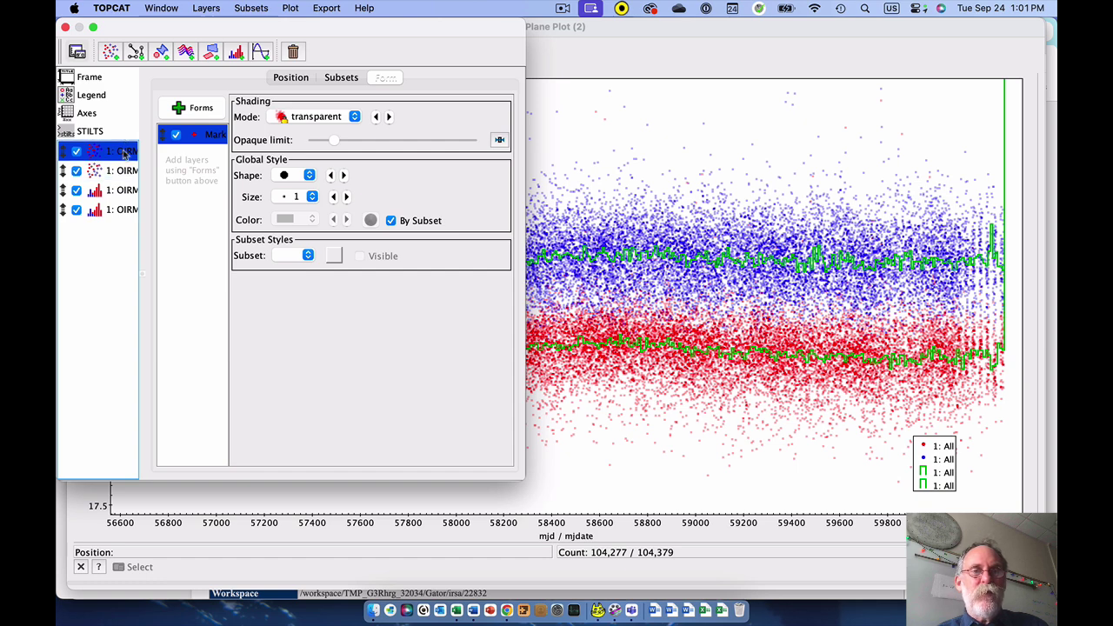
pyautogui.moveTo(520, 474); pyautogui.dragTo(614, 367)
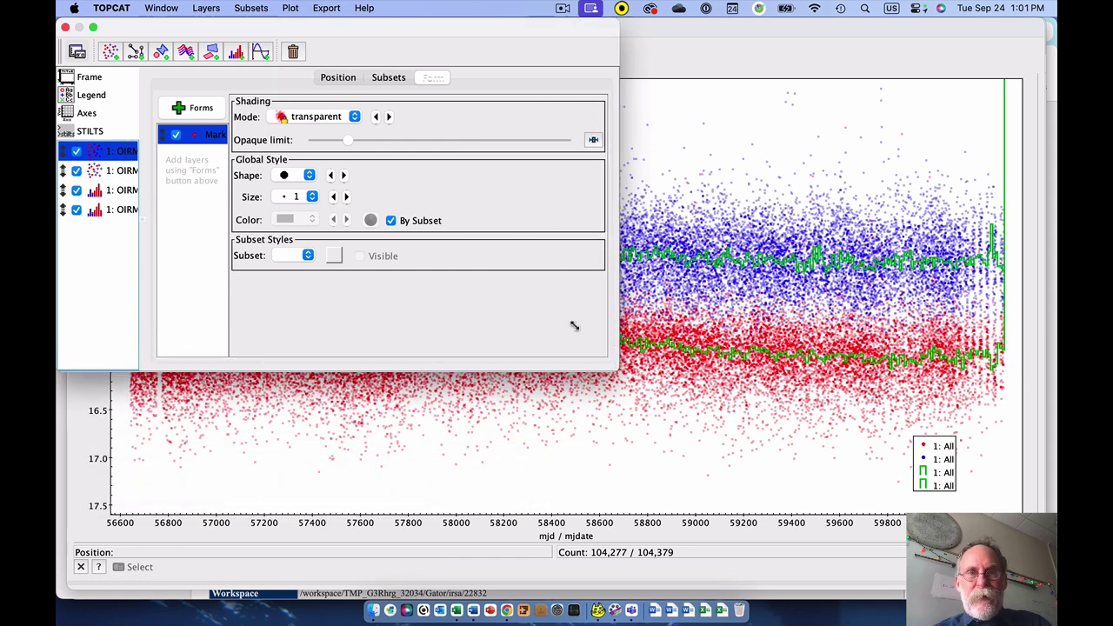
pyautogui.click(389, 78)
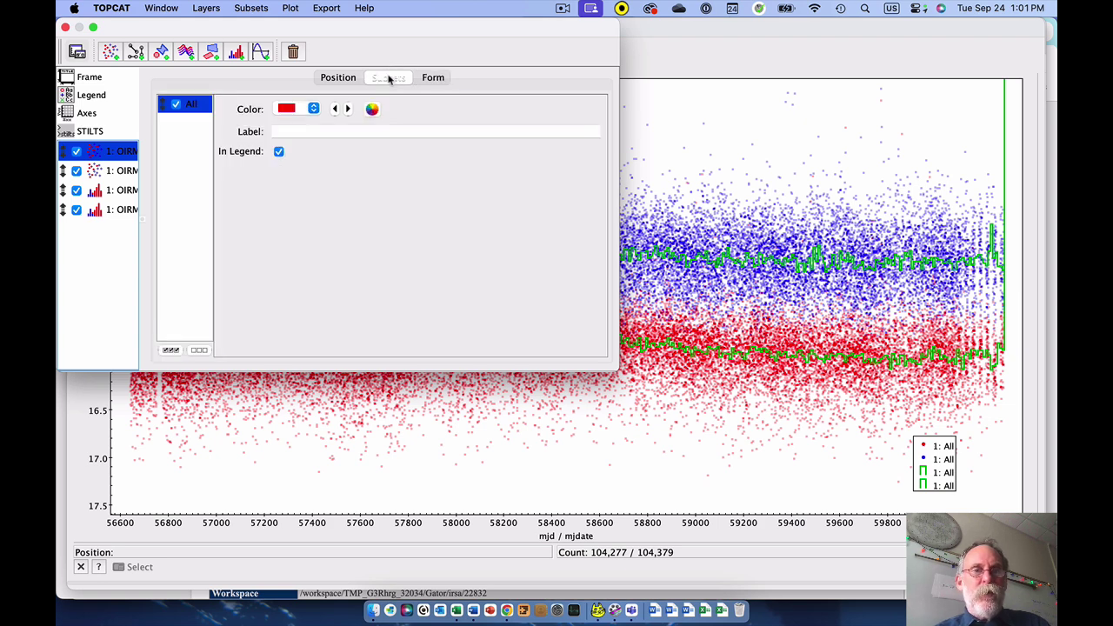
pyautogui.click(299, 135)
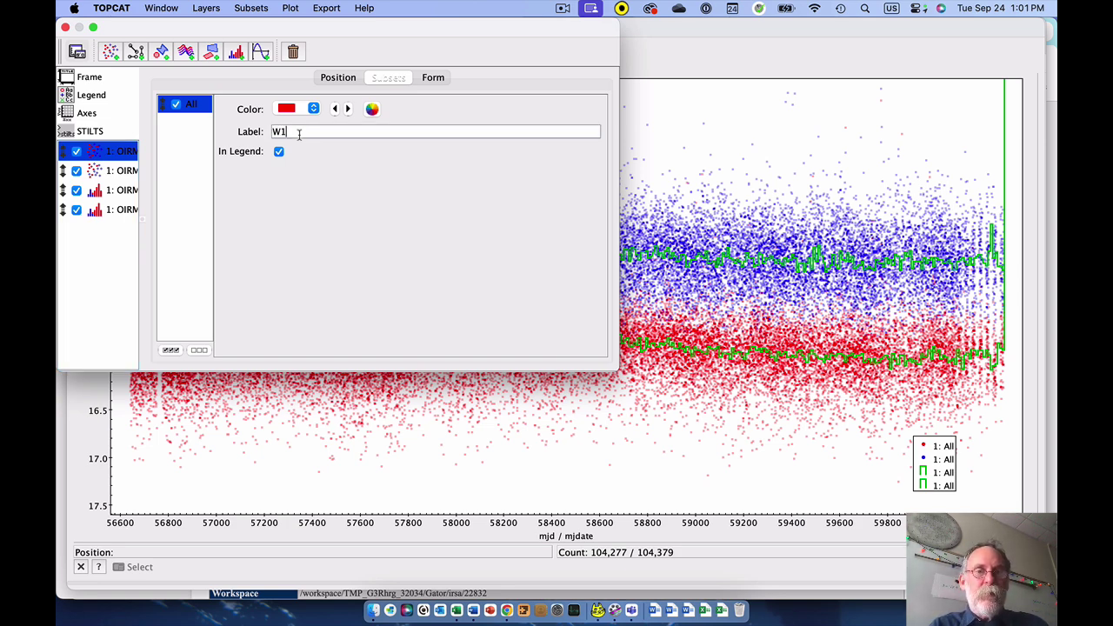
pyautogui.press('Return')
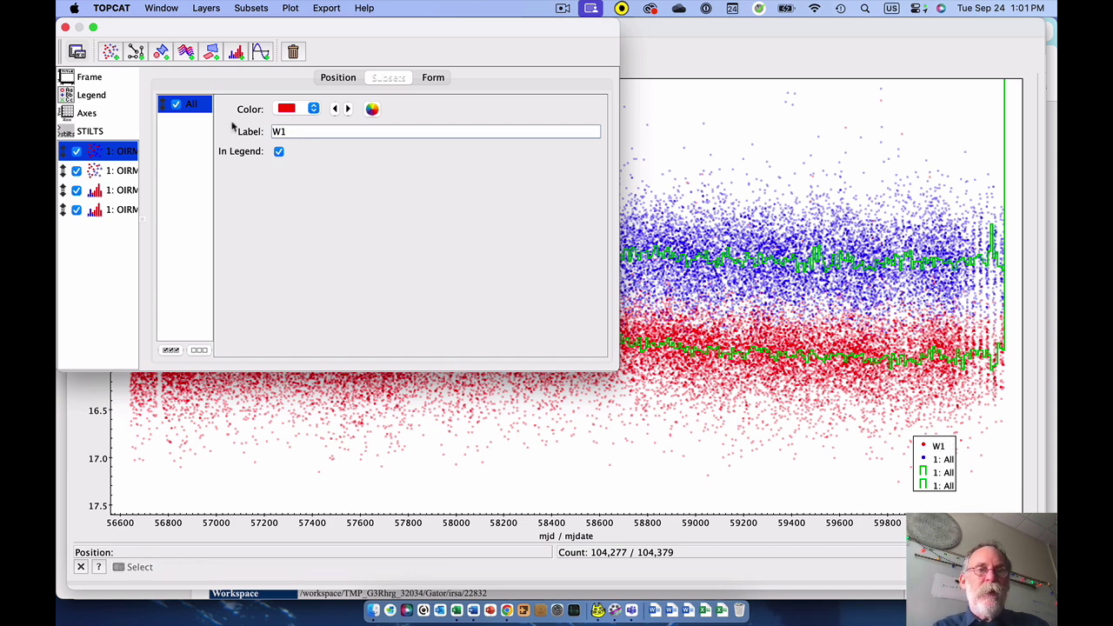
# - Label the All subset of the blue w2mpro scatter layer W2 for the legend
pyautogui.click(126, 170)
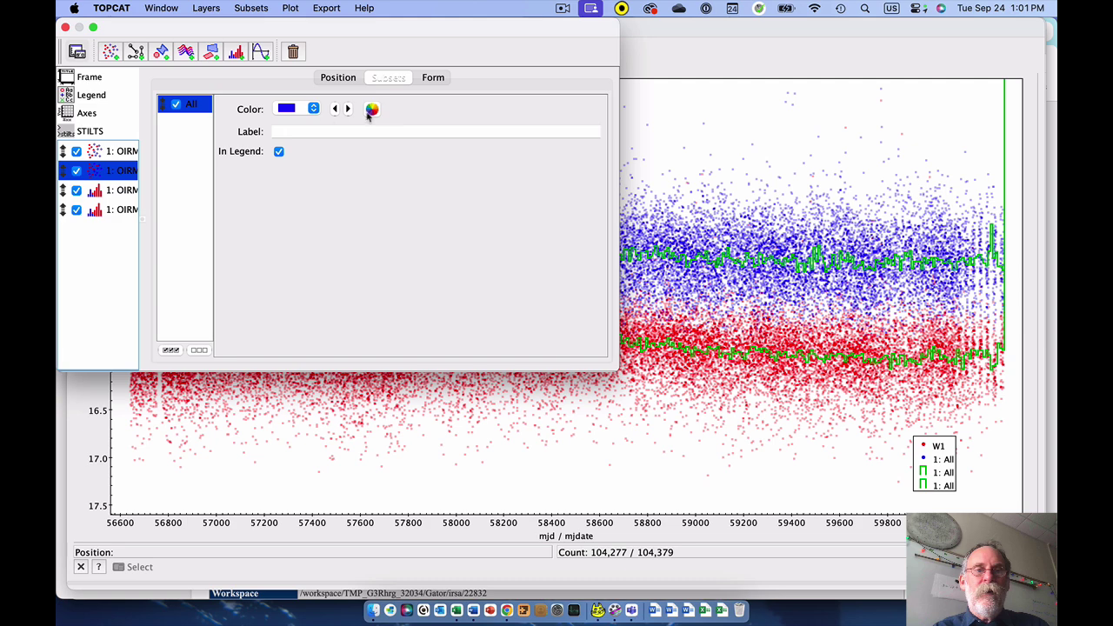
pyautogui.click(312, 130)
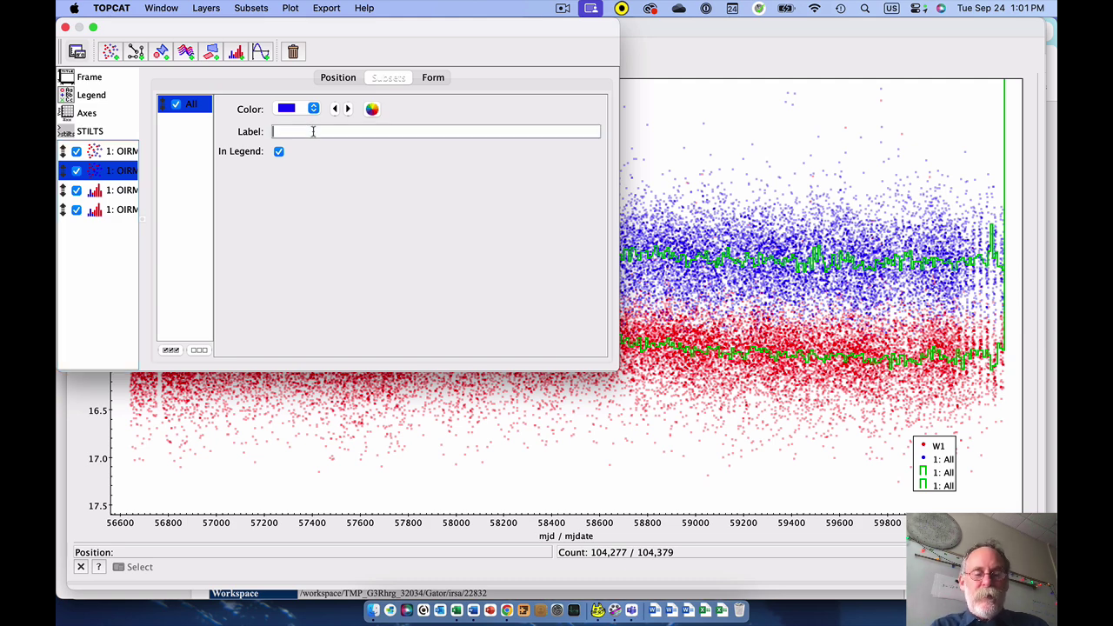
pyautogui.press('Return')
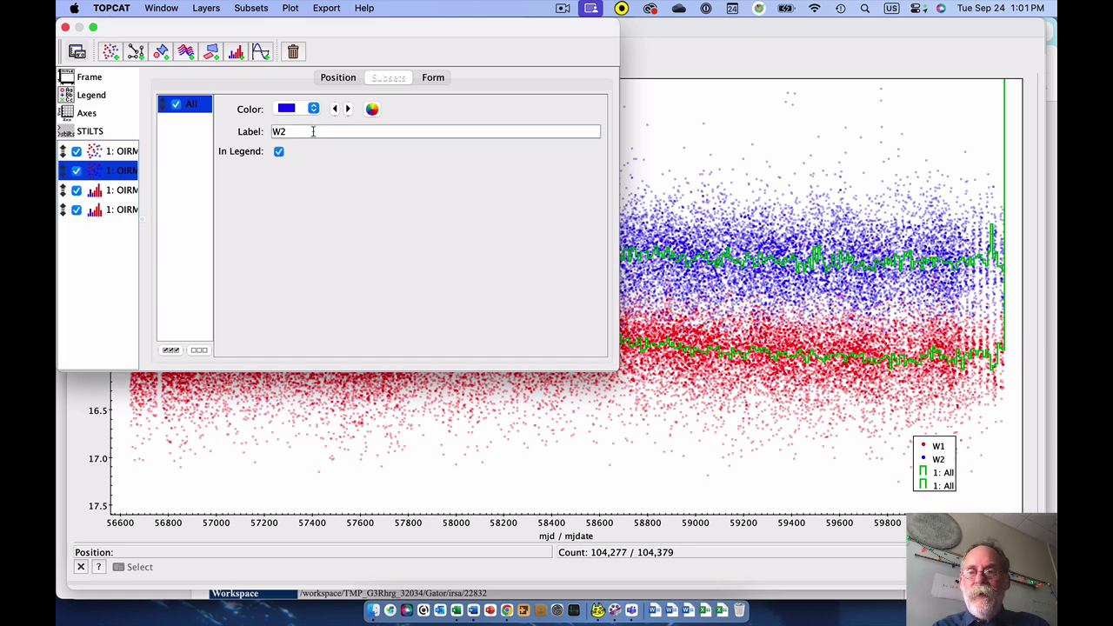
# - Label the All subset of the w1mpro histogram layer "W1 binned 10d"
pyautogui.click(120, 189)
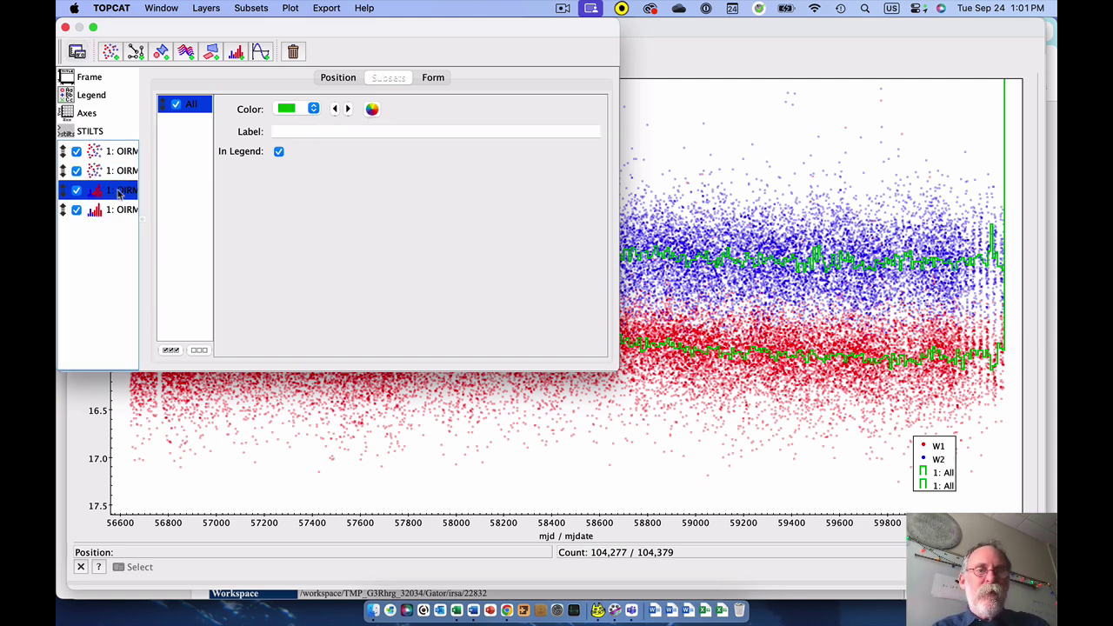
pyautogui.click(304, 132)
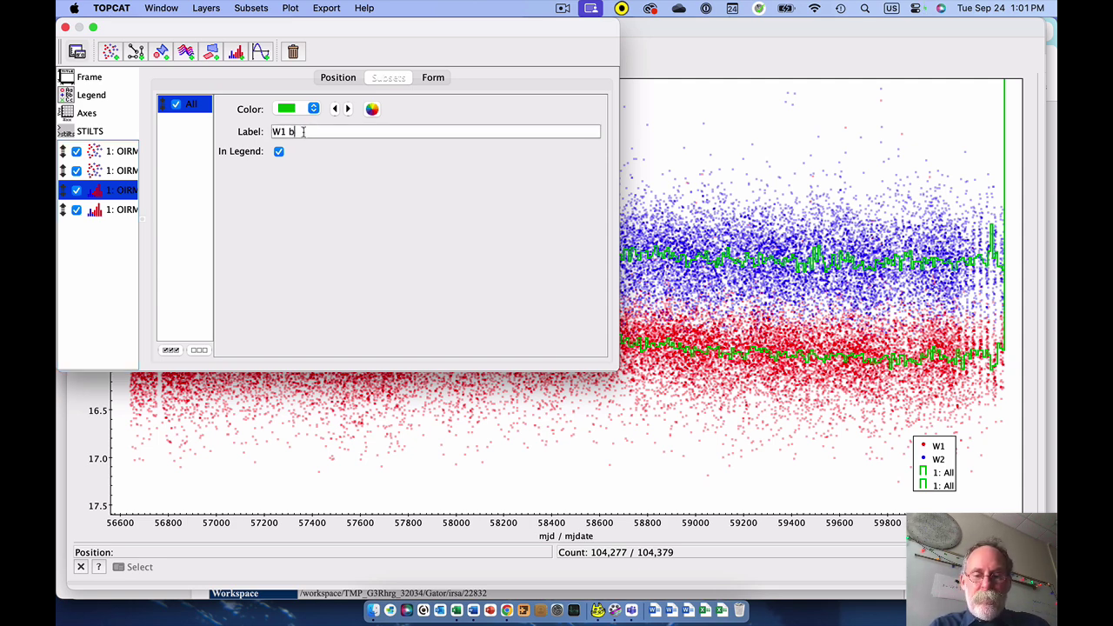
pyautogui.write('W1 binned 1')
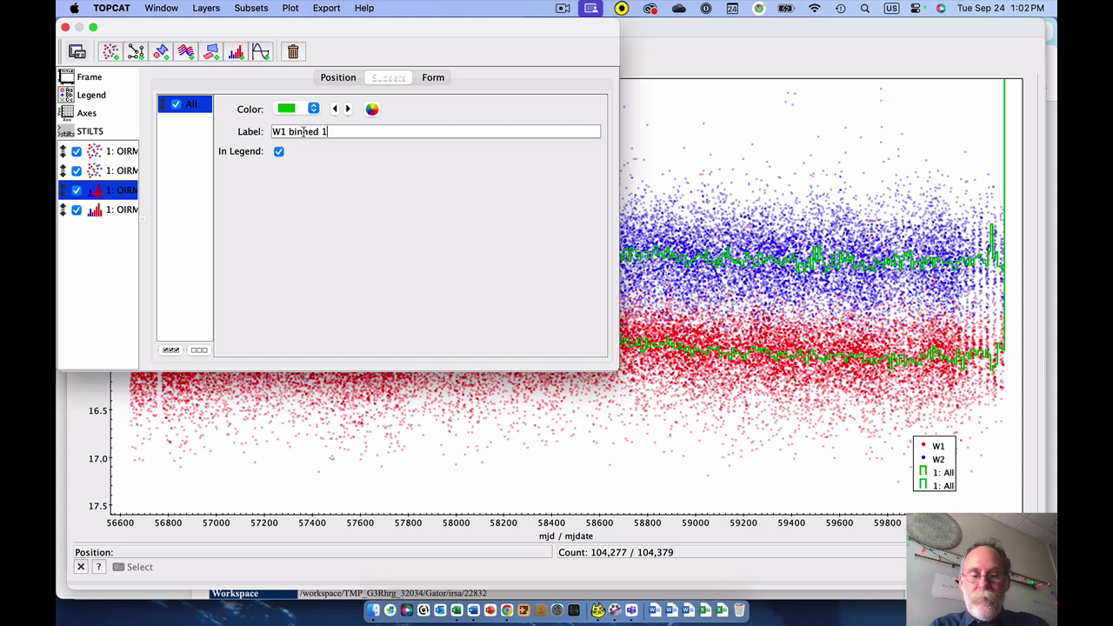
pyautogui.write('0d')
pyautogui.press('Return')
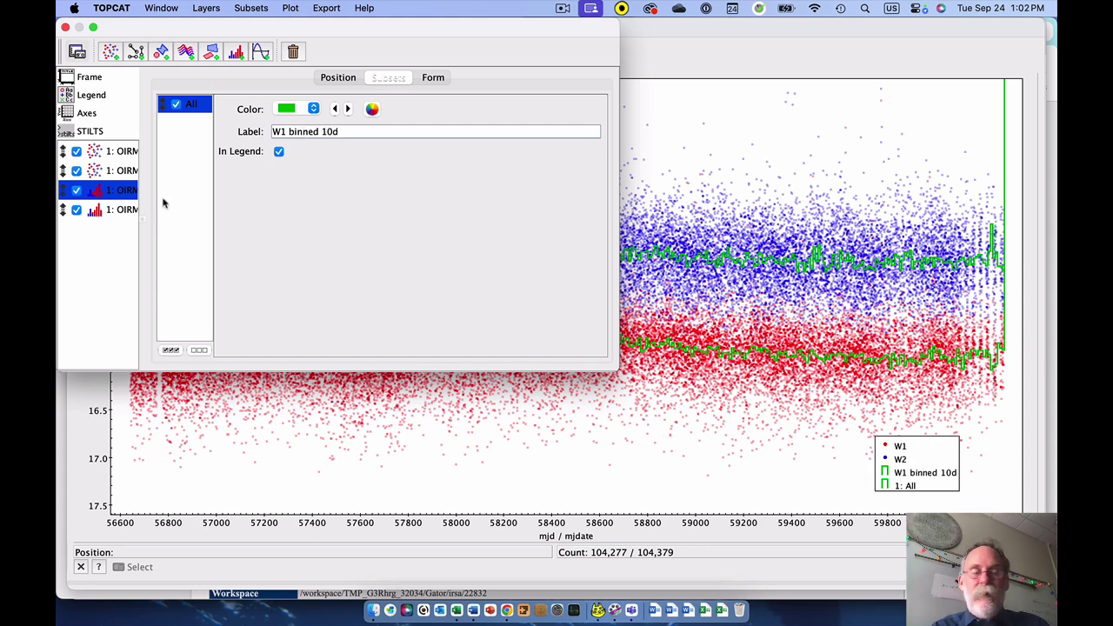
# - Label the All subset of the w2mpro histogram layer "w2 binned 10d"
pyautogui.click(119, 210)
pyautogui.click(296, 131)
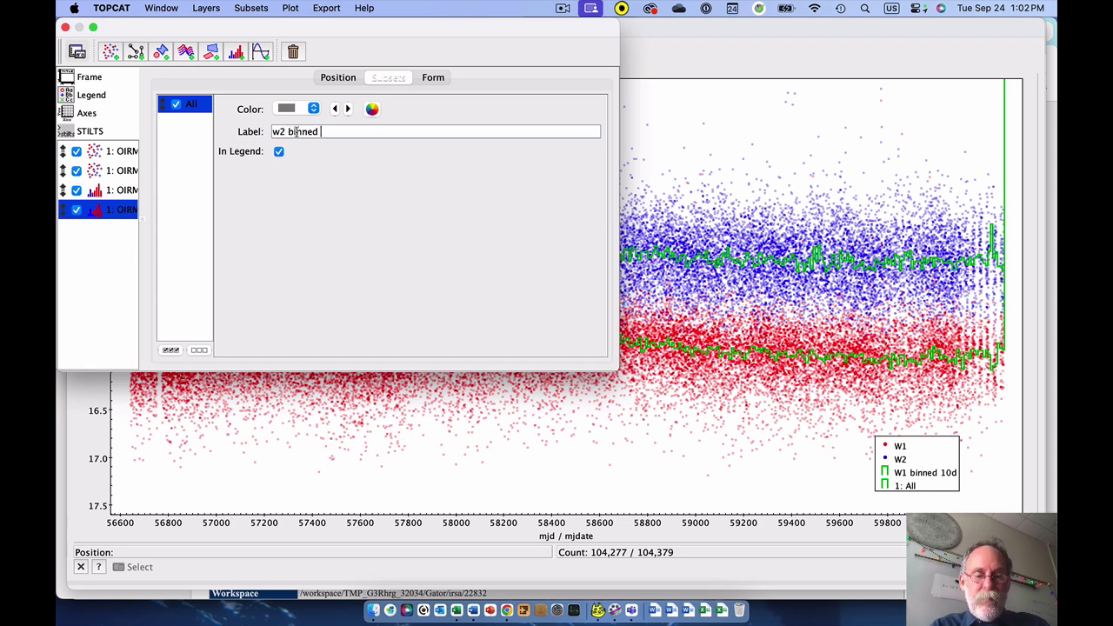
pyautogui.write('w2 binned 10d')
pyautogui.press('Return')
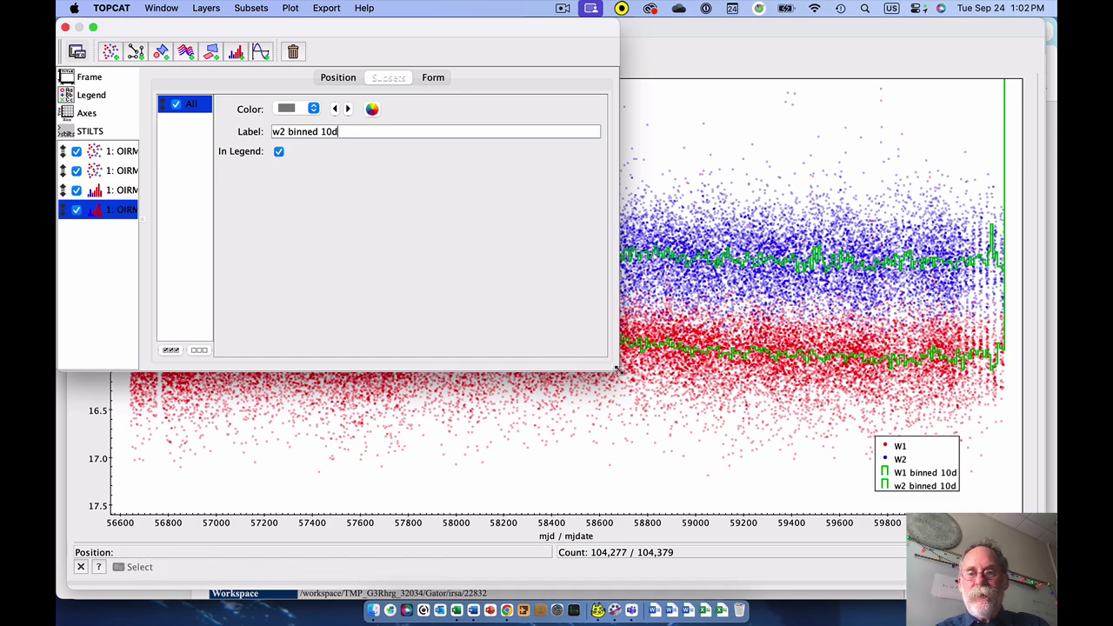
# - Shrink and move the floating layer controls, and review the plot's axis label, legend location and STILTS command settings
pyautogui.moveTo(613, 367); pyautogui.dragTo(636, 306)
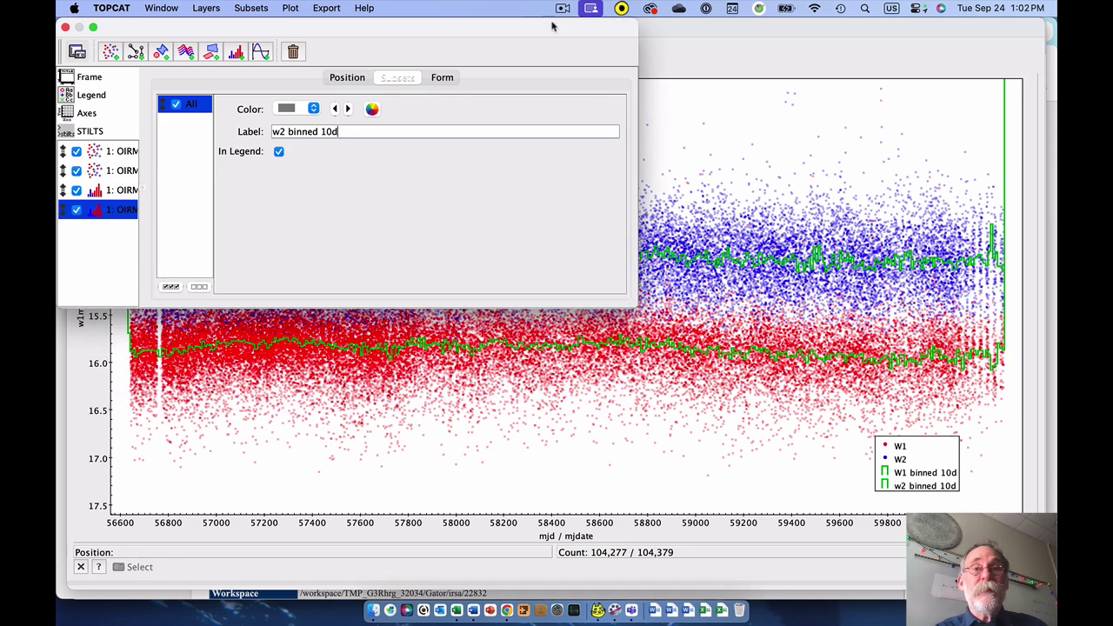
pyautogui.moveTo(526, 36); pyautogui.dragTo(641, 221)
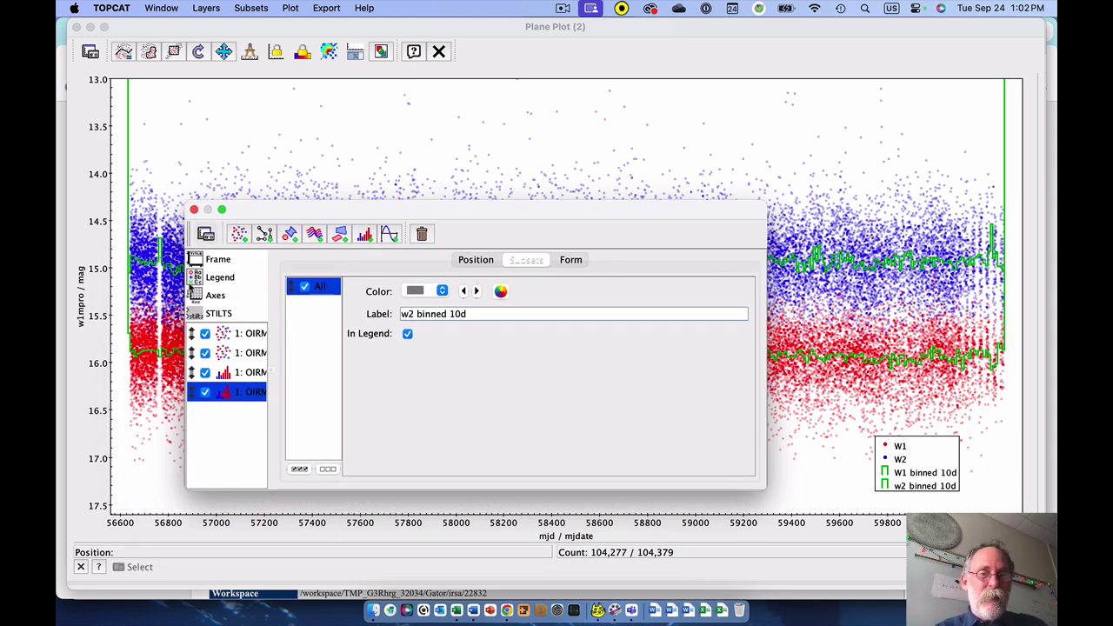
pyautogui.click(223, 298)
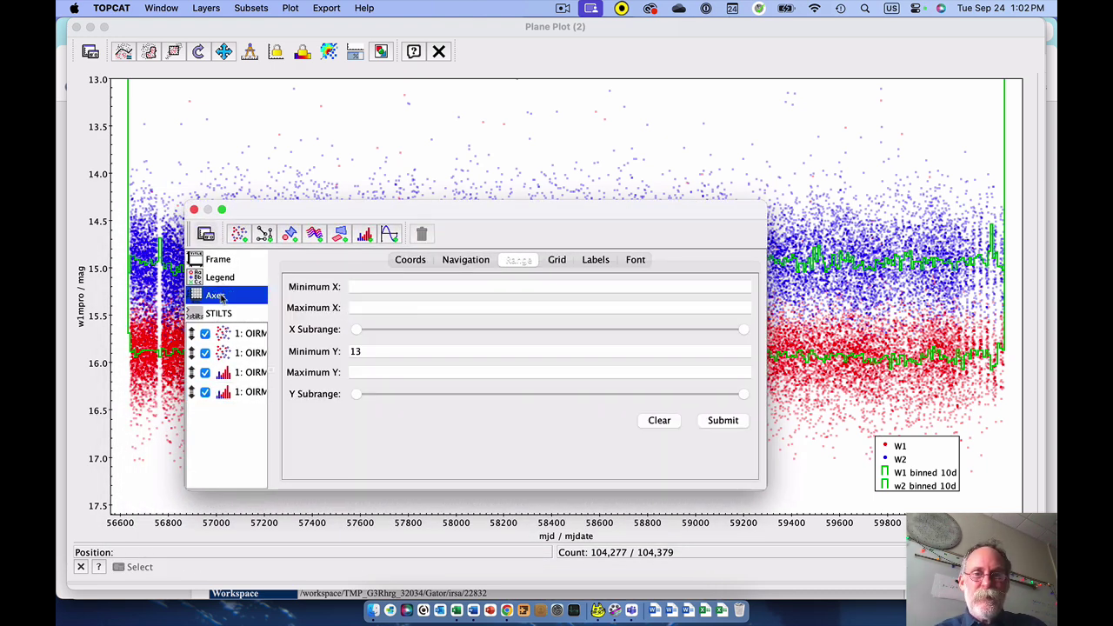
pyautogui.click(596, 261)
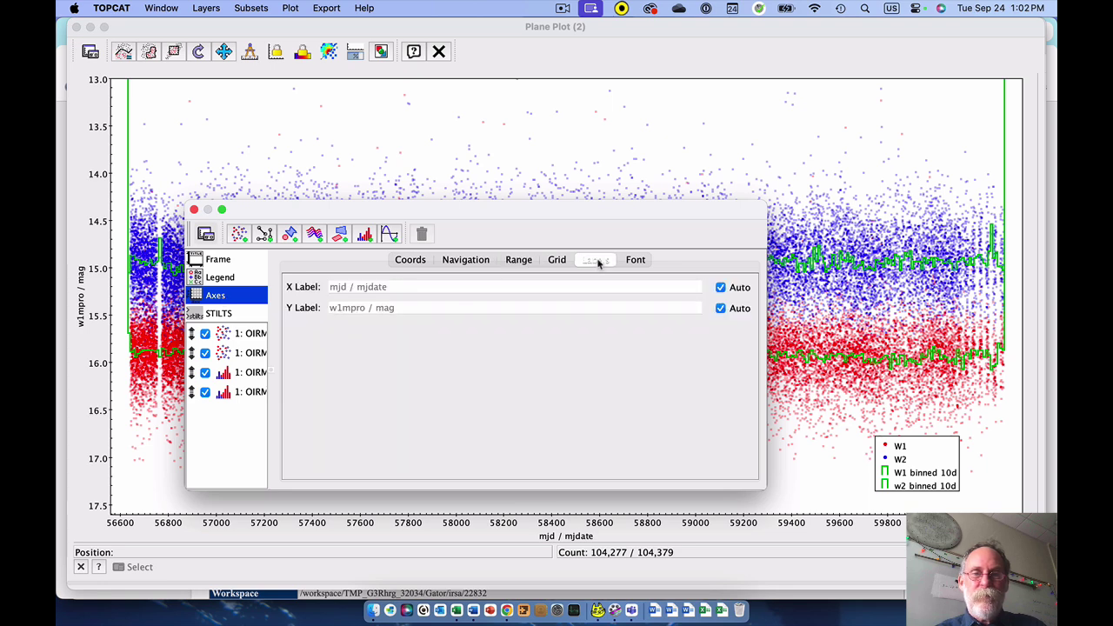
pyautogui.click(224, 313)
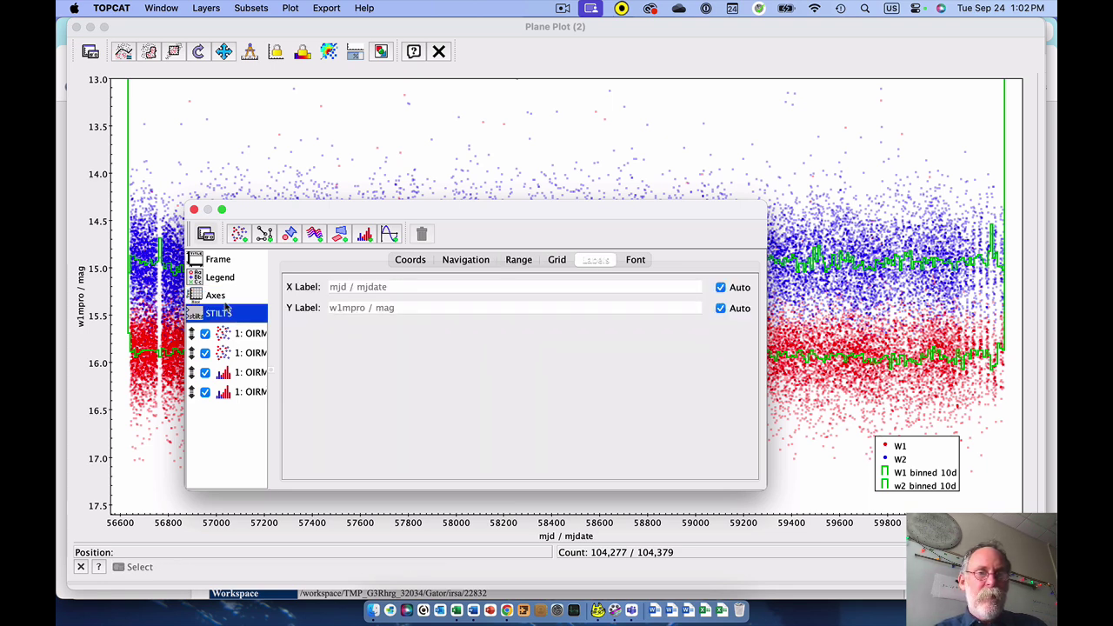
pyautogui.click(222, 263)
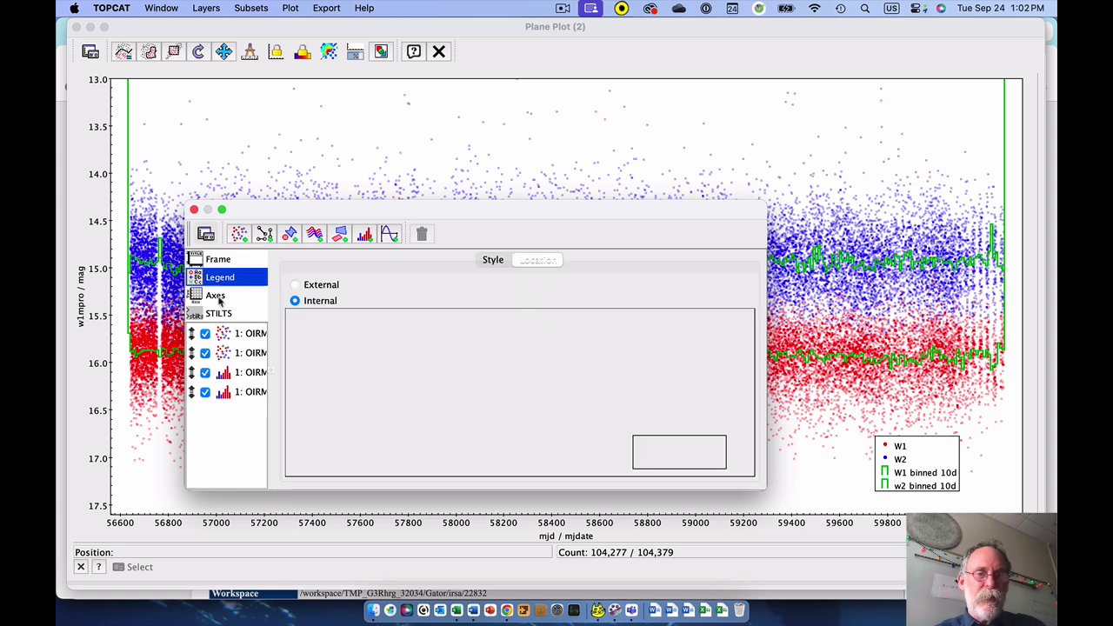
pyautogui.click(215, 296)
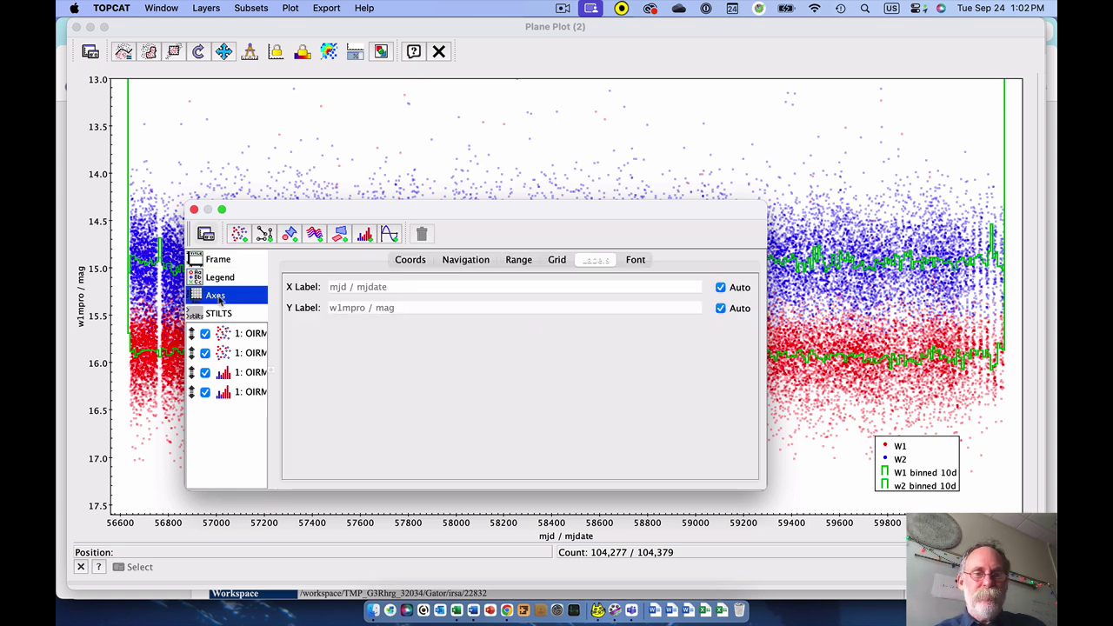
pyautogui.click(226, 315)
pyautogui.click(225, 277)
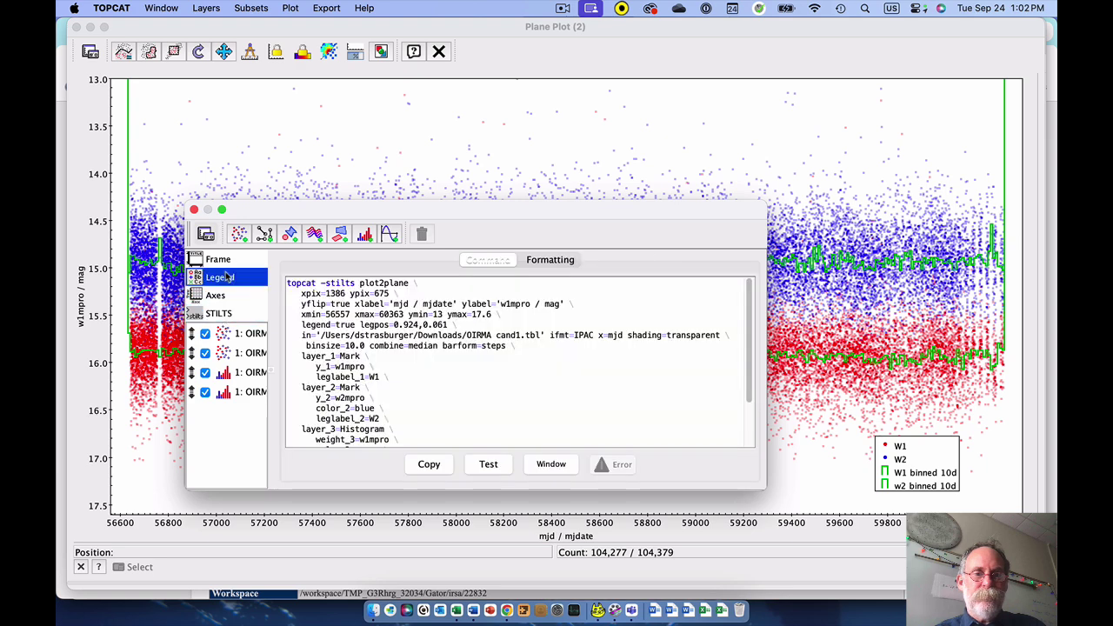
# - Set the plot frame's title to "practice OIRMA source 1"
pyautogui.click(224, 260)
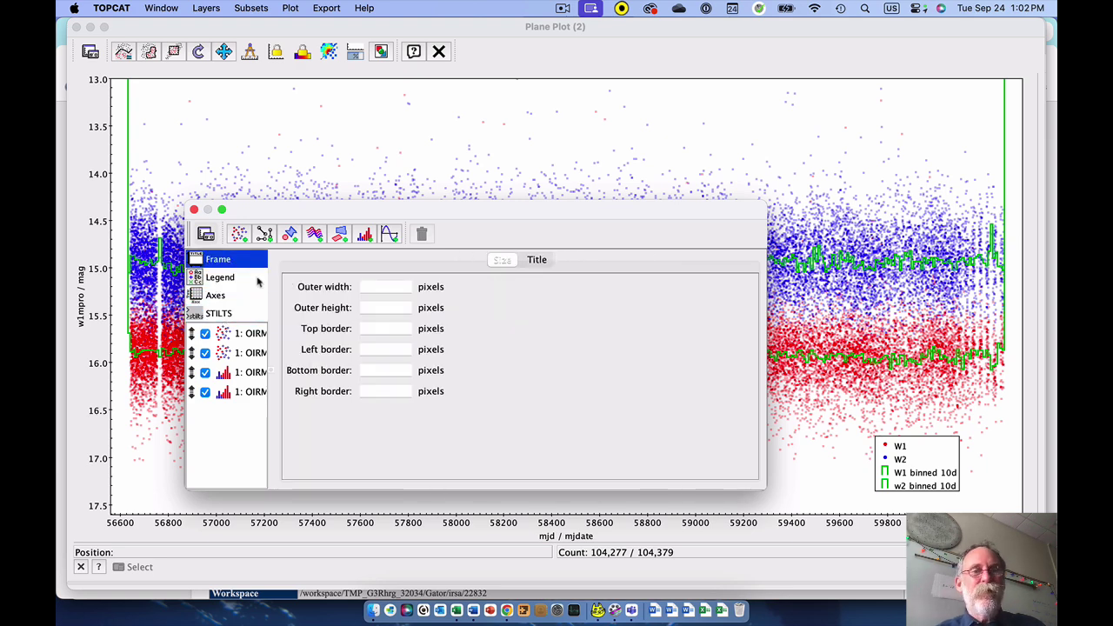
pyautogui.click(537, 259)
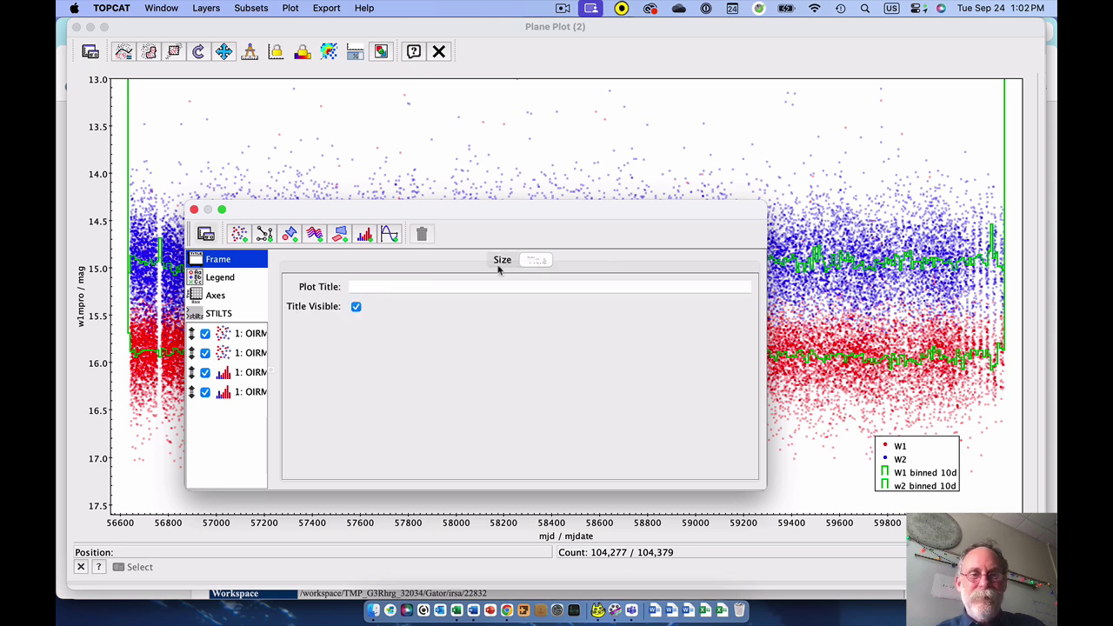
pyautogui.click(388, 287)
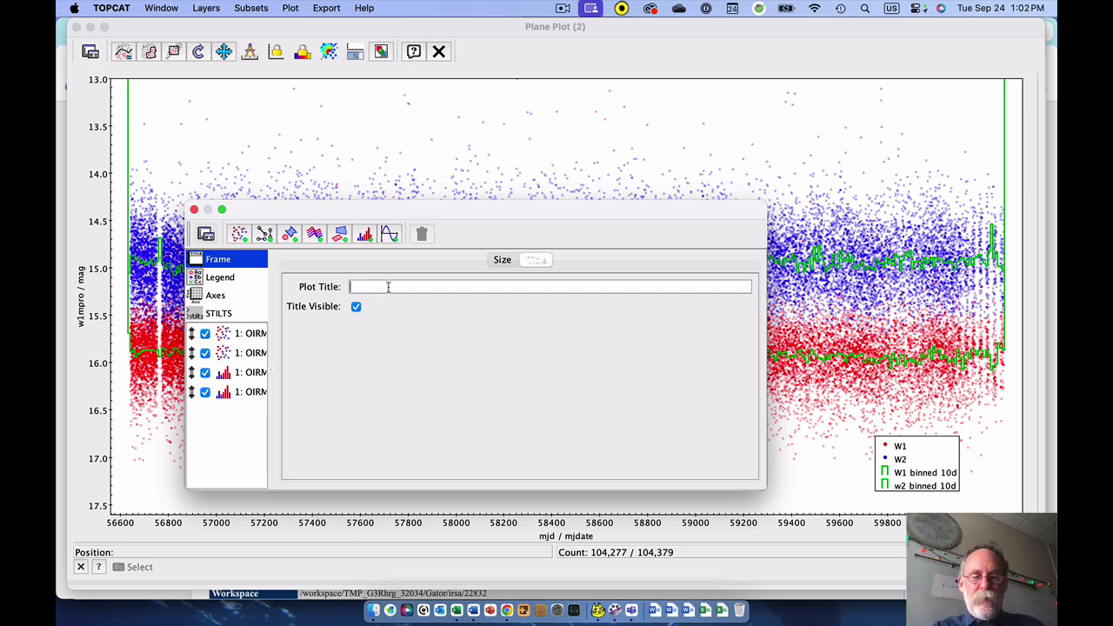
pyautogui.write('practice OIRMA source 1')
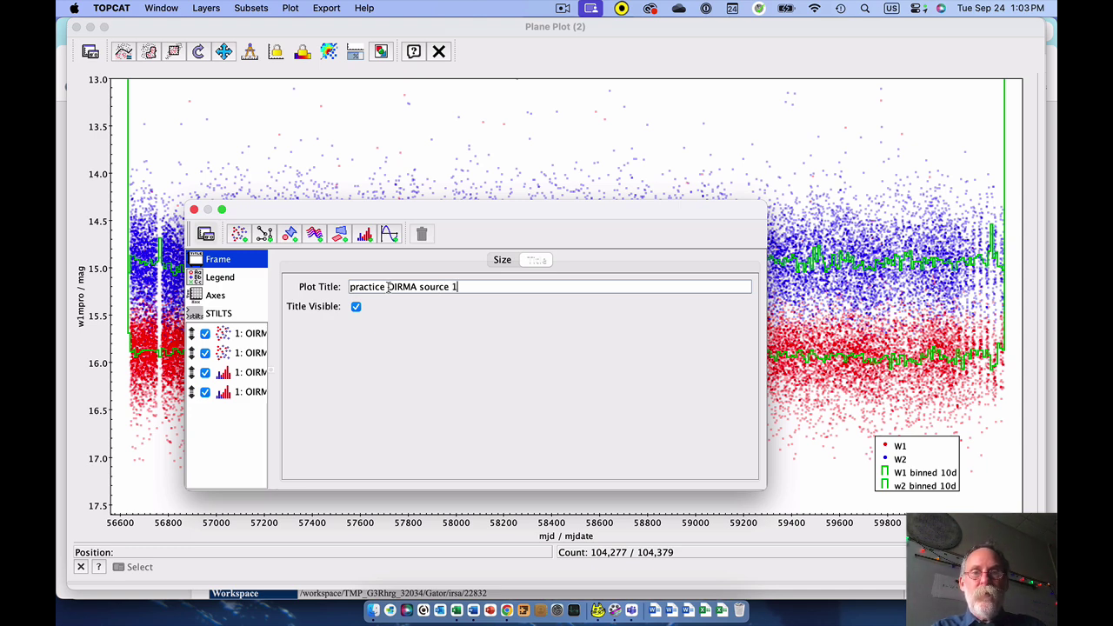
pyautogui.press('Return')
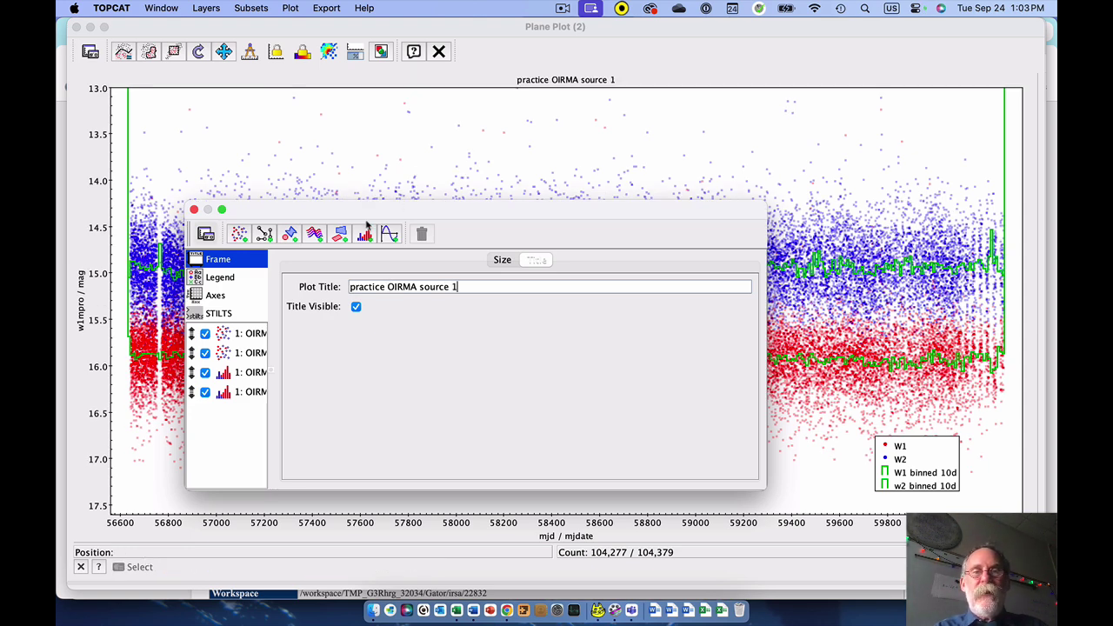
# - Shrink the floating layer controls and move them off the lightcurves, and dock them back into the plot window
pyautogui.moveTo(401, 211); pyautogui.dragTo(463, 219)
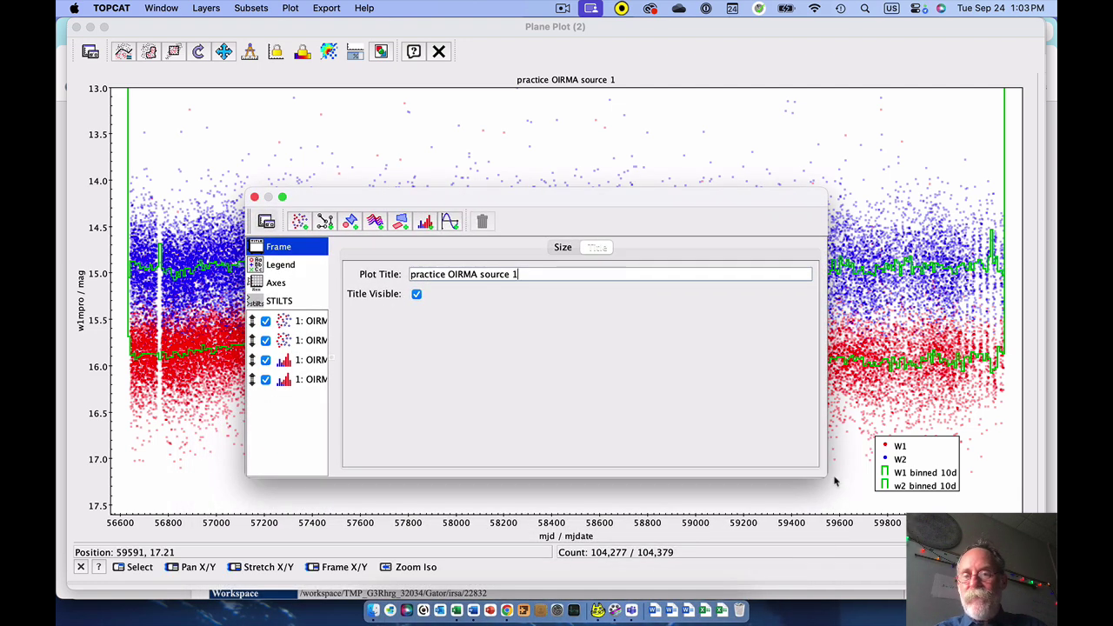
pyautogui.moveTo(822, 478); pyautogui.dragTo(790, 372)
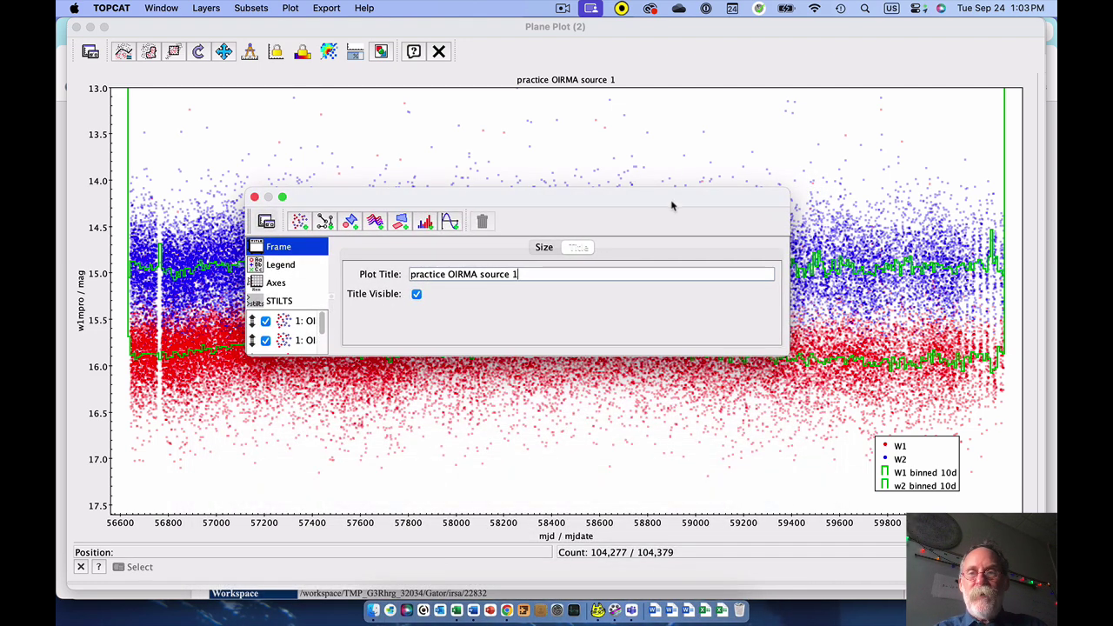
pyautogui.moveTo(671, 201); pyautogui.dragTo(678, 398)
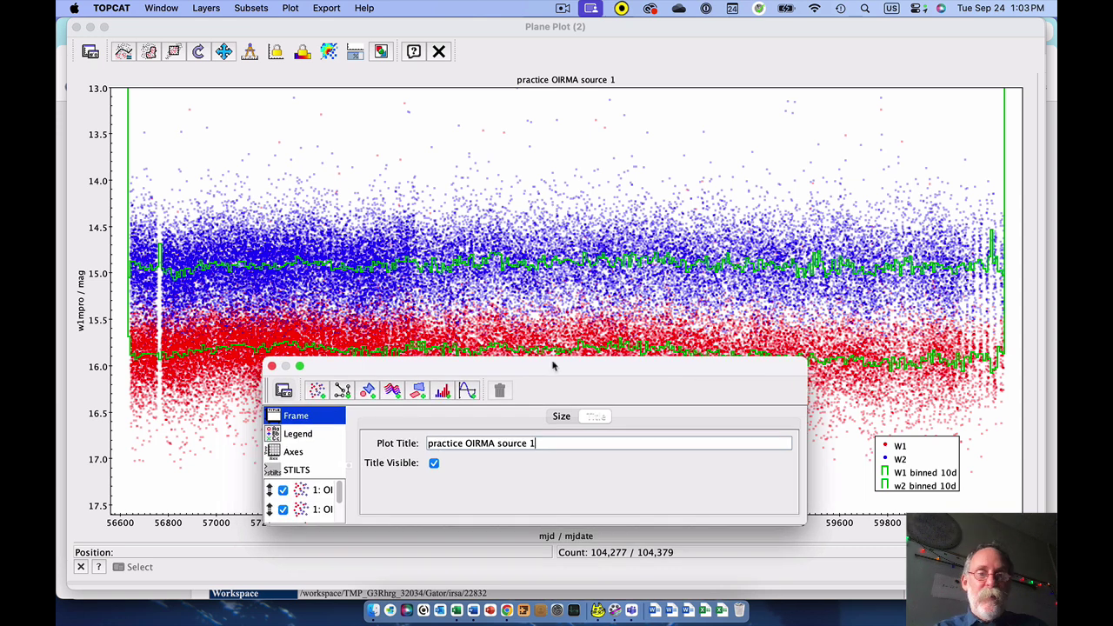
pyautogui.click(284, 392)
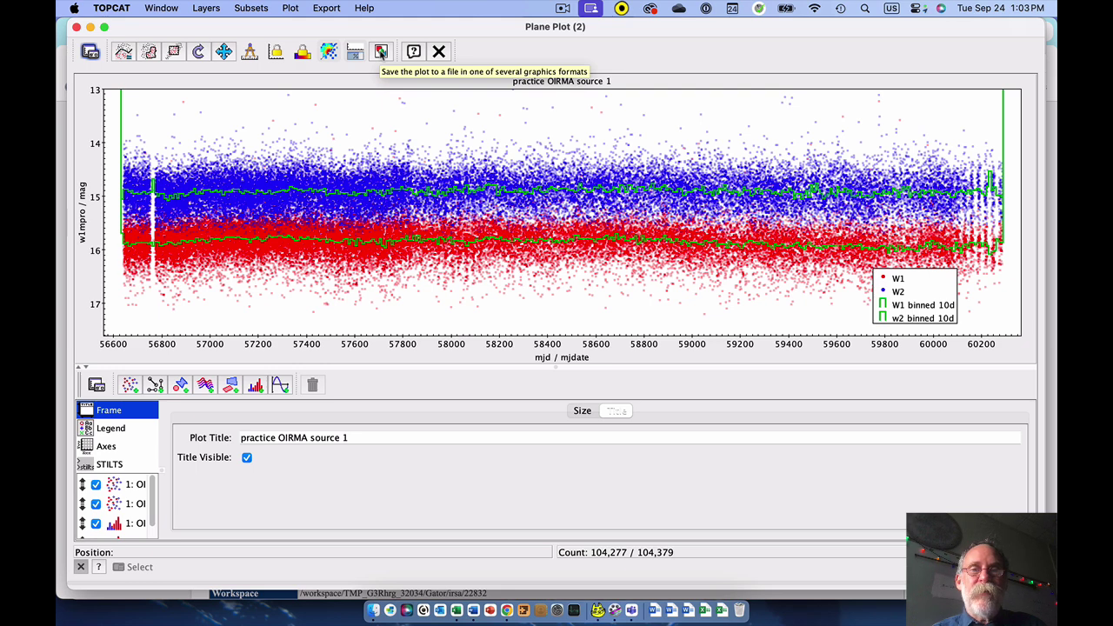
# - Export the plot as a png file named "oirma PS1" with the Downloads folder as destination
pyautogui.click(381, 52)
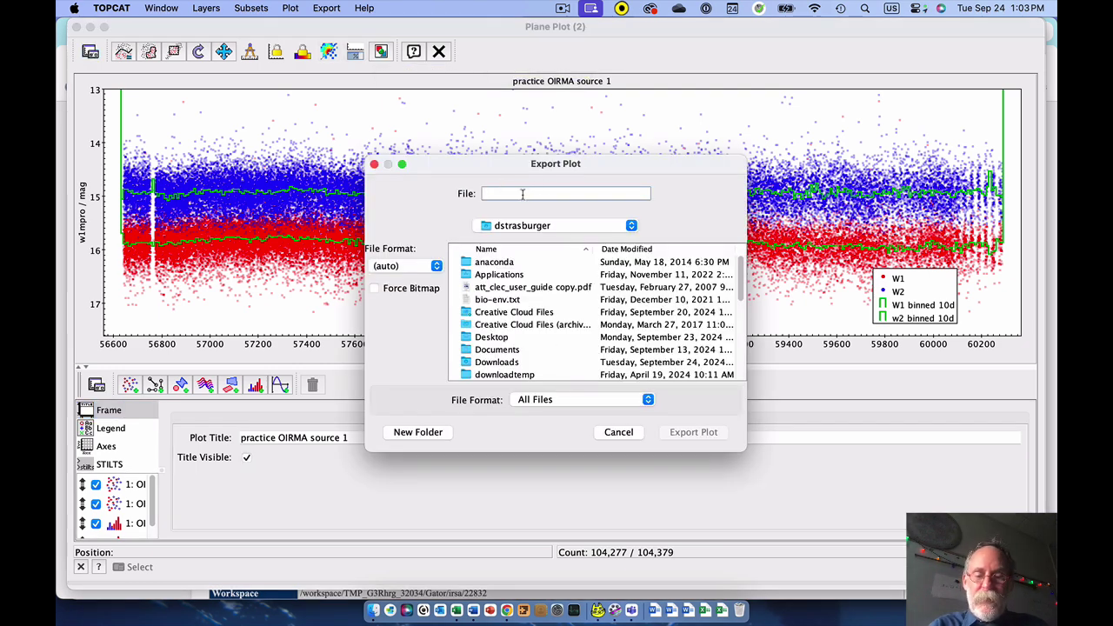
pyautogui.write('oirma')
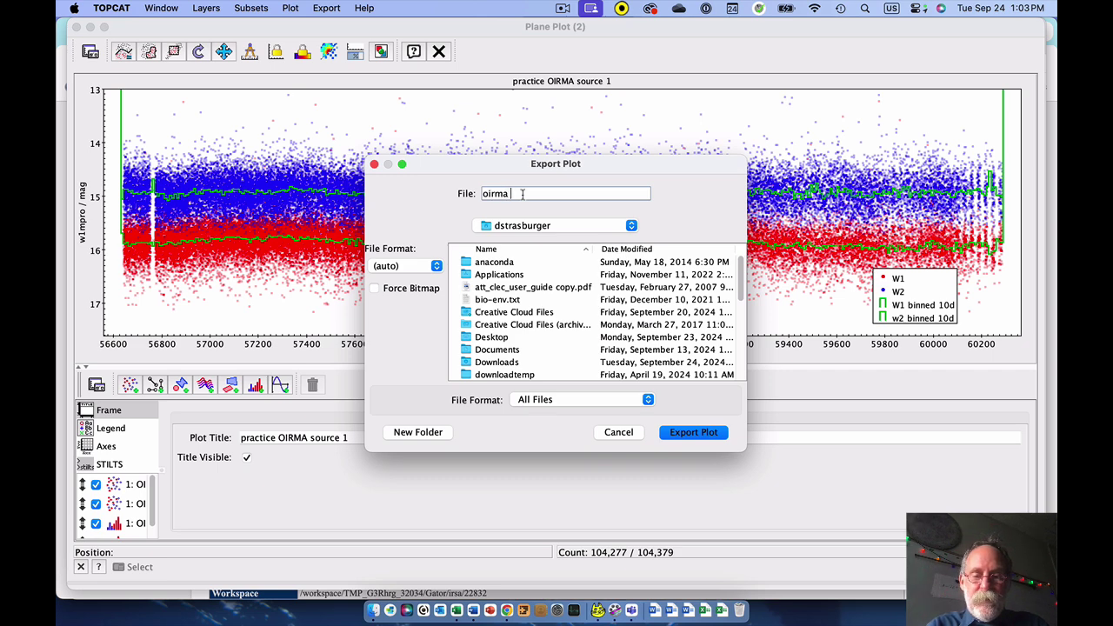
pyautogui.press('BackSpace')
pyautogui.press('BackSpace')
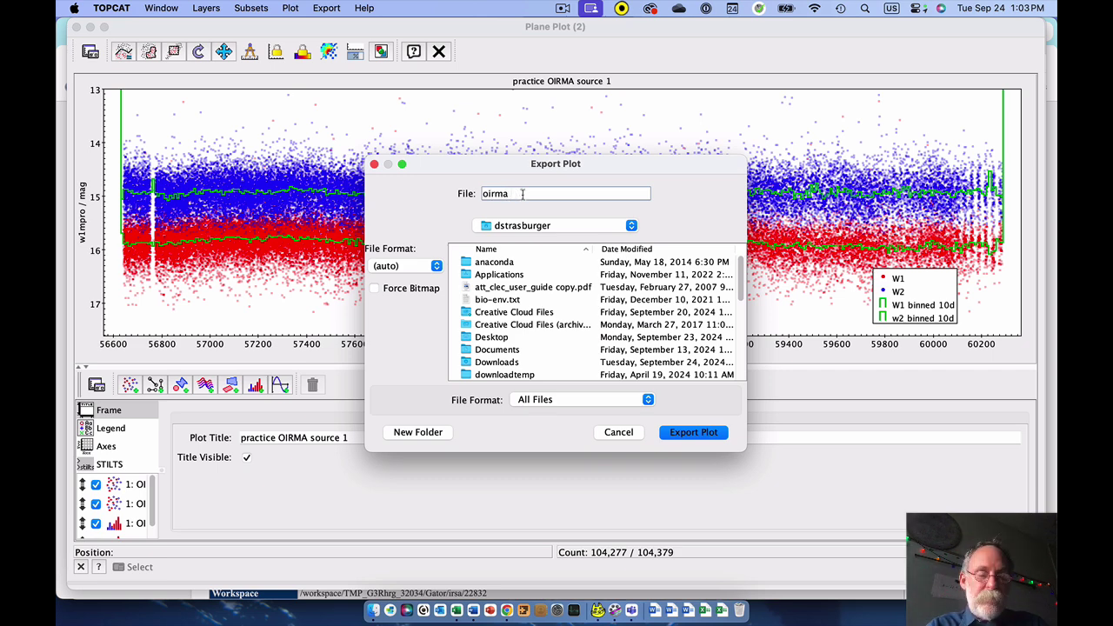
pyautogui.write('PS')
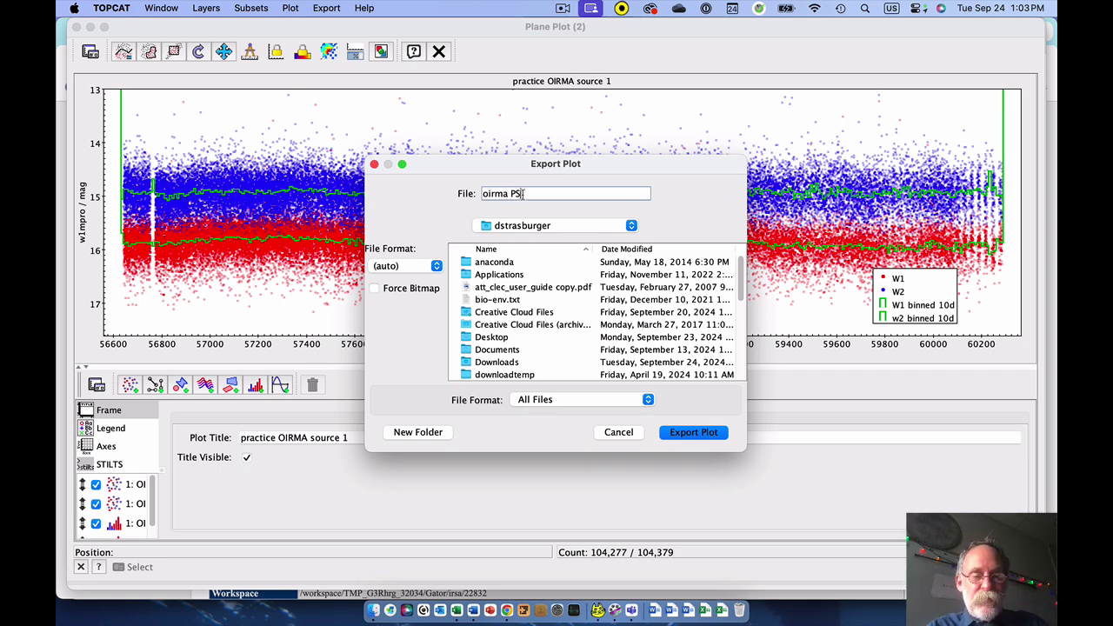
pyautogui.write('1')
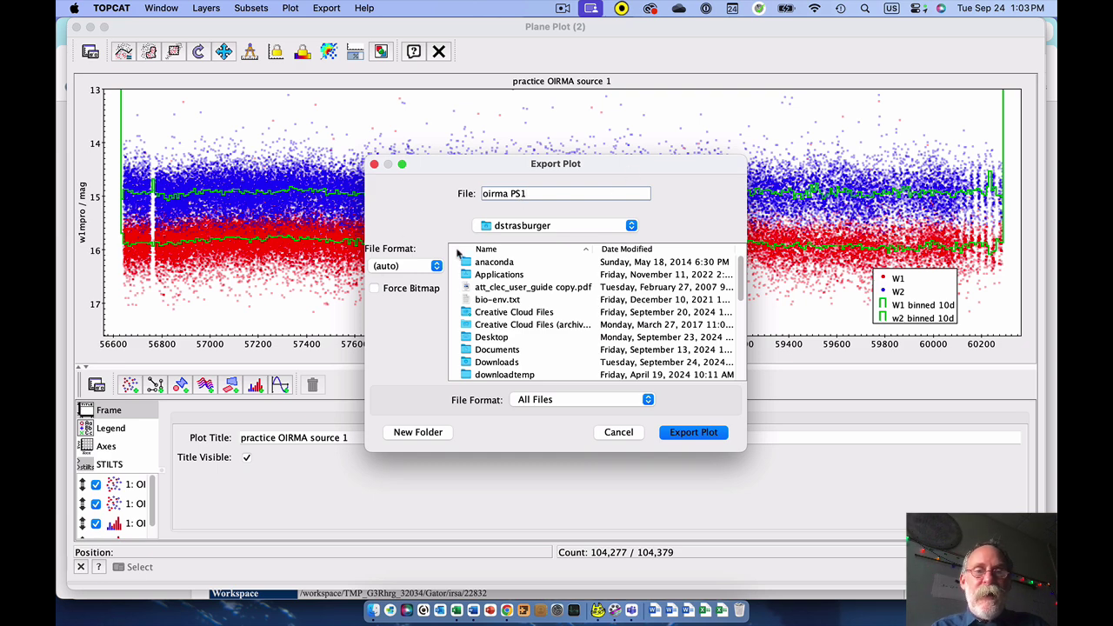
pyautogui.click(436, 266)
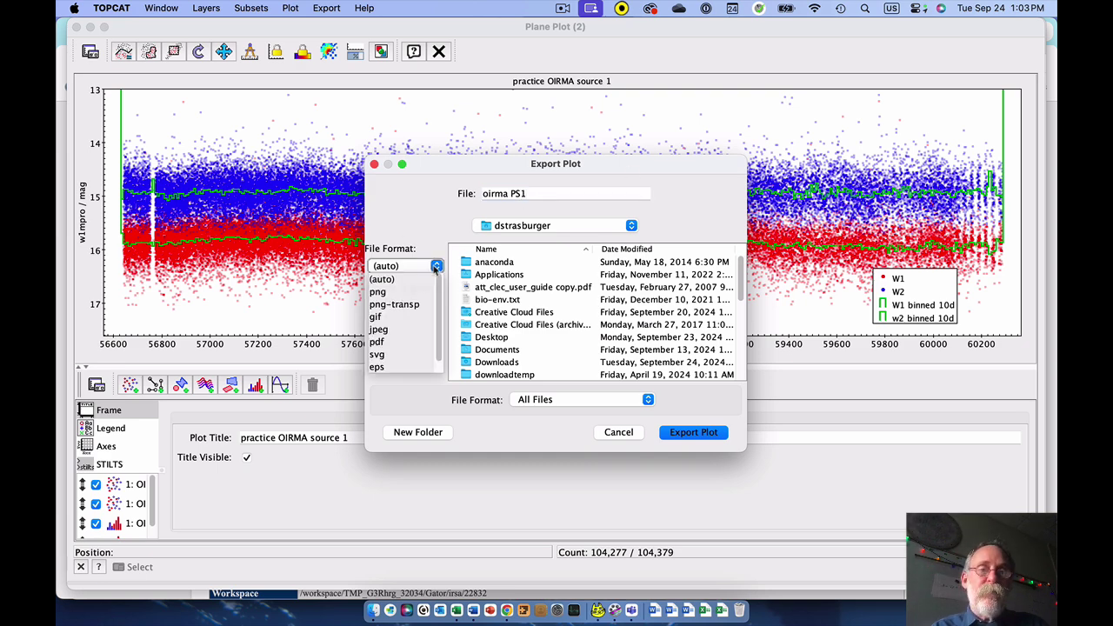
pyautogui.click(409, 296)
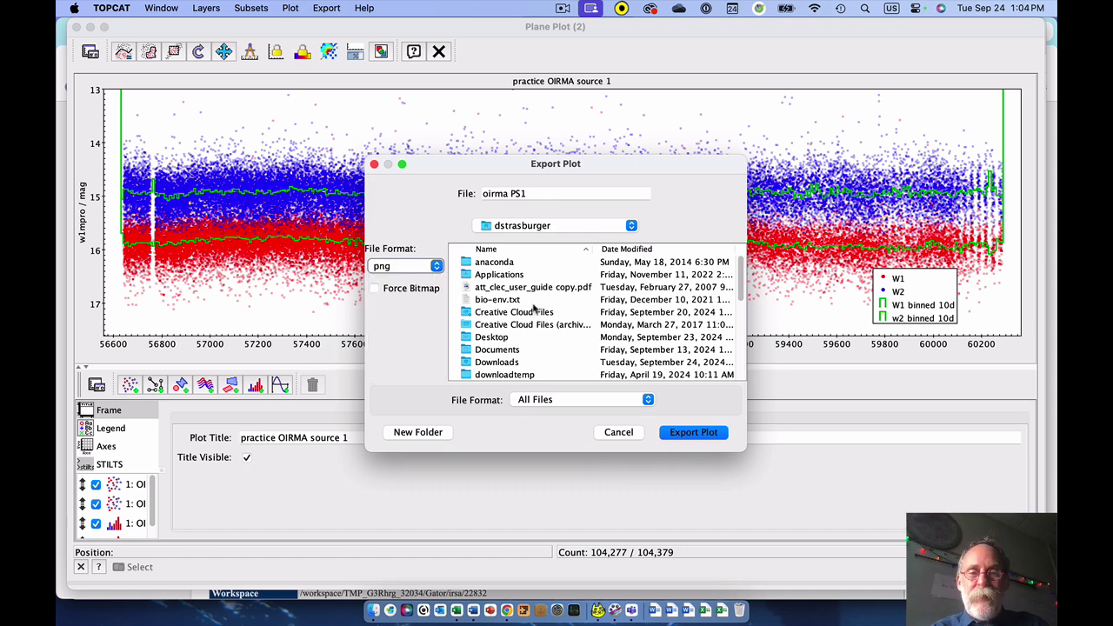
pyautogui.click(509, 361)
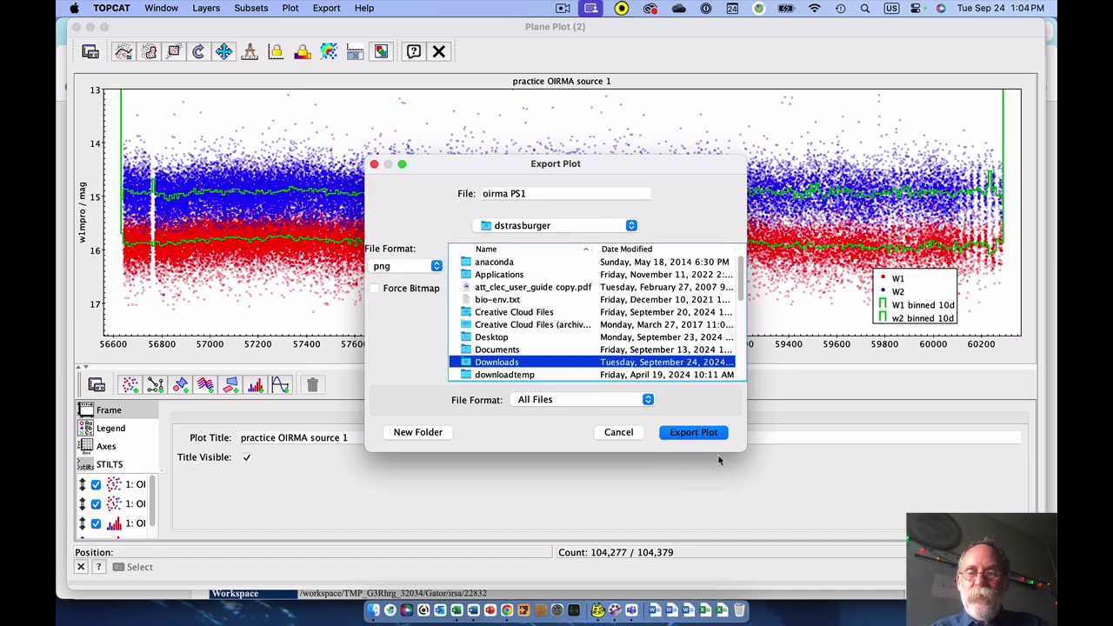
pyautogui.click(693, 432)
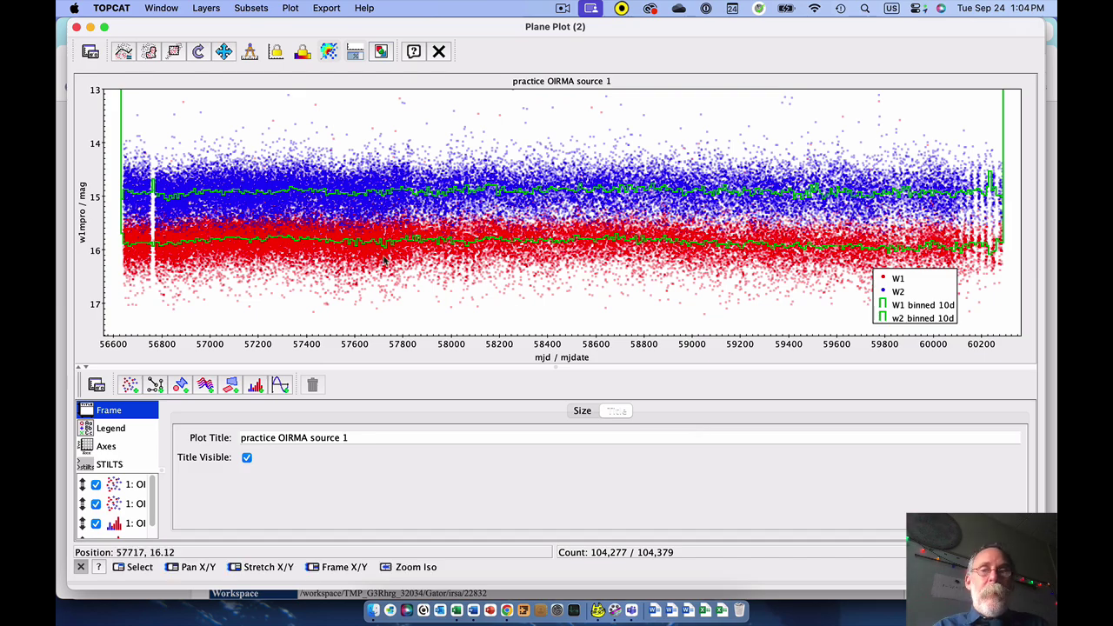
# - Shrink the plot window and move it off the table list, and show the position settings of the red w1mpro scatter layer
pyautogui.moveTo(1041, 598); pyautogui.dragTo(749, 522)
pyautogui.moveTo(577, 29); pyautogui.dragTo(882, 29)
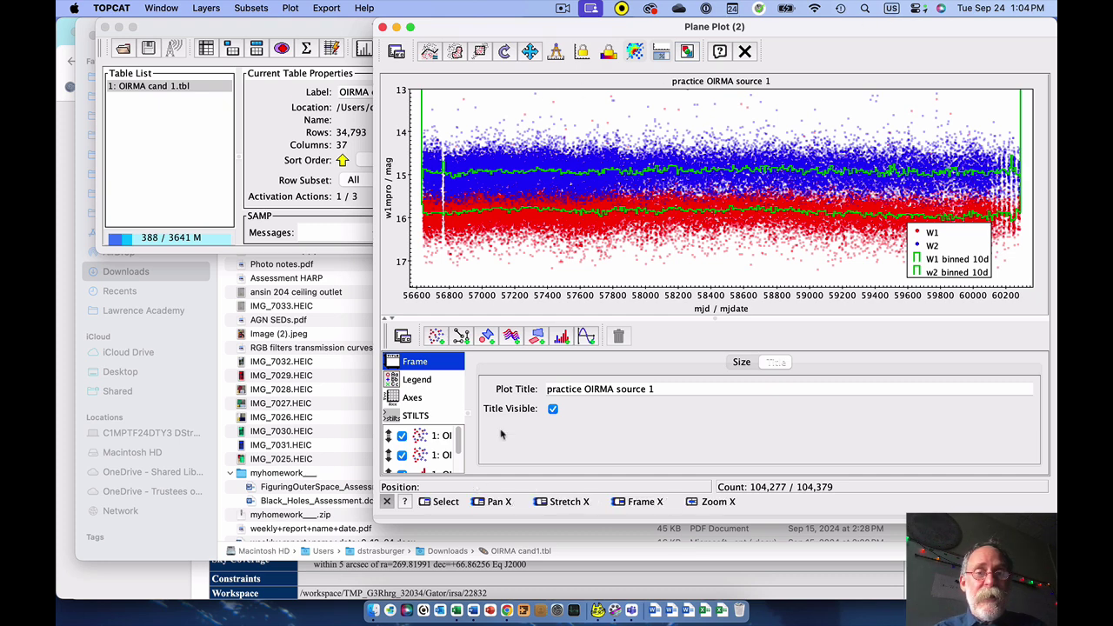
pyautogui.click(432, 437)
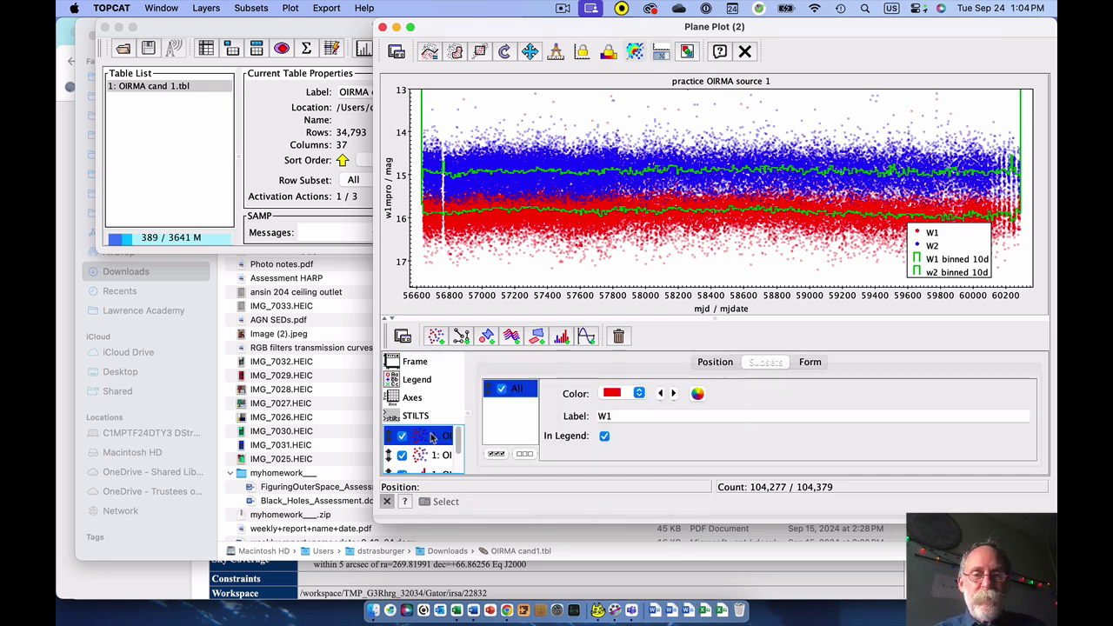
pyautogui.click(713, 362)
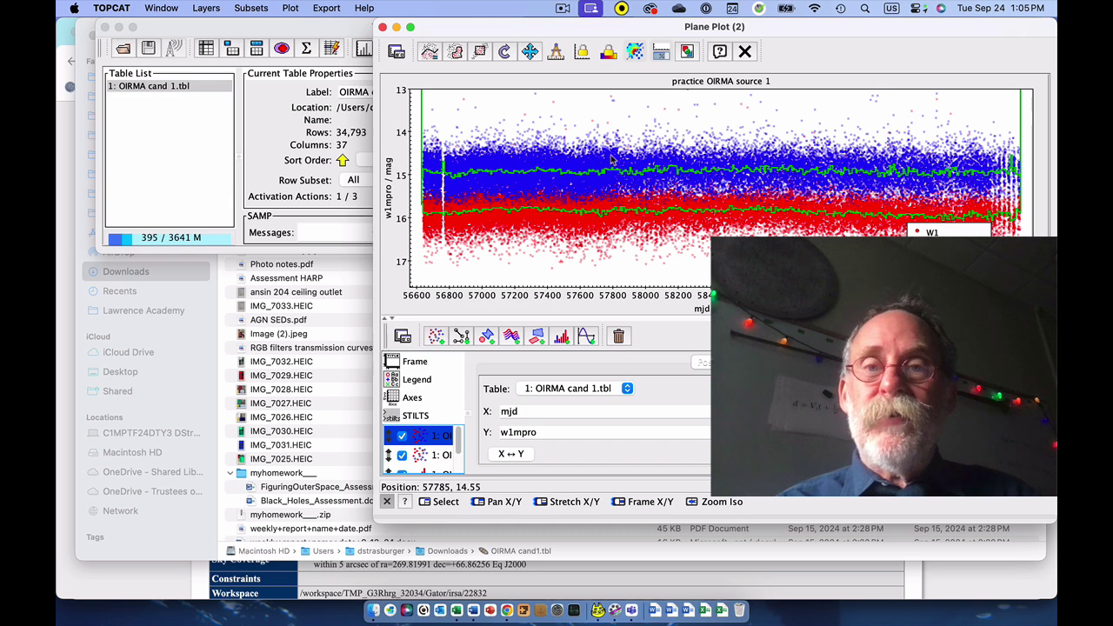
# - Move the plane plot window off the main window's table properties and close it
pyautogui.moveTo(547, 29); pyautogui.dragTo(471, 26)
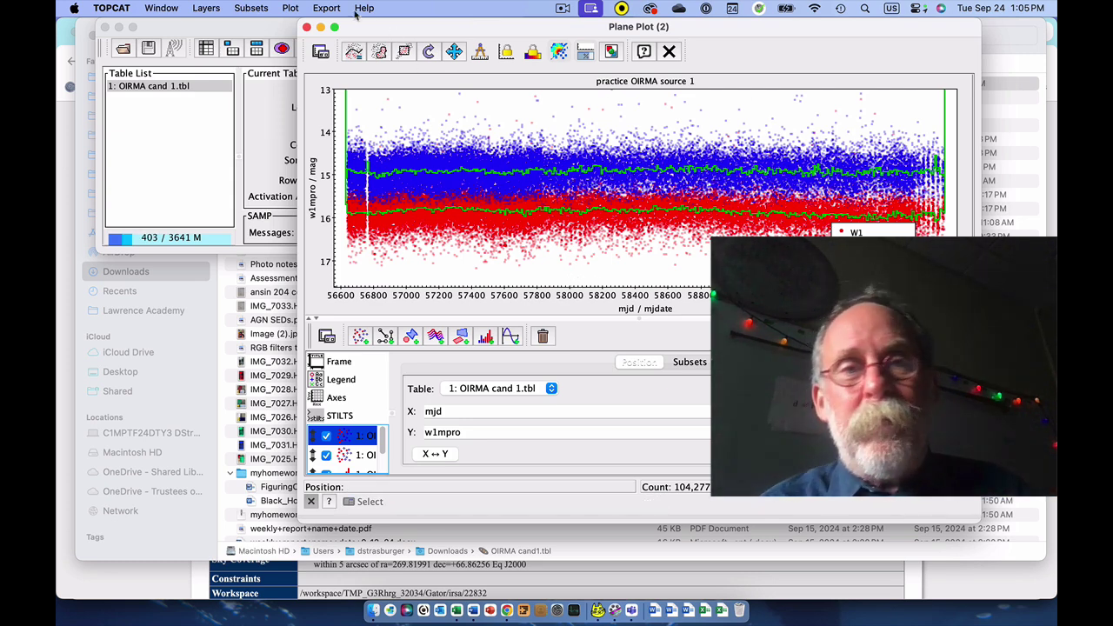
pyautogui.click(306, 29)
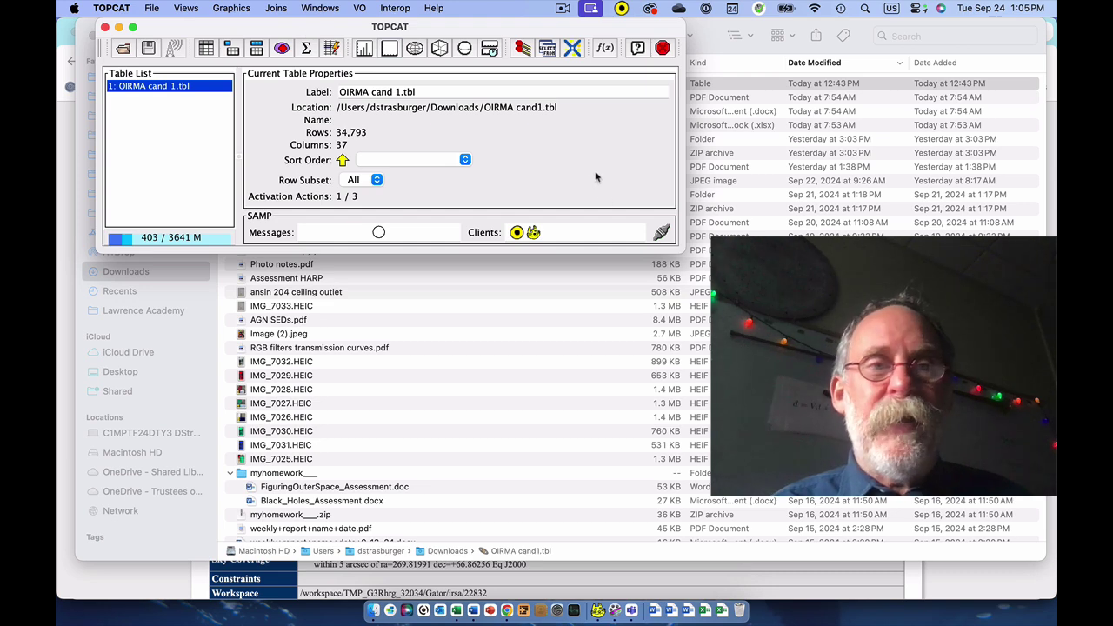